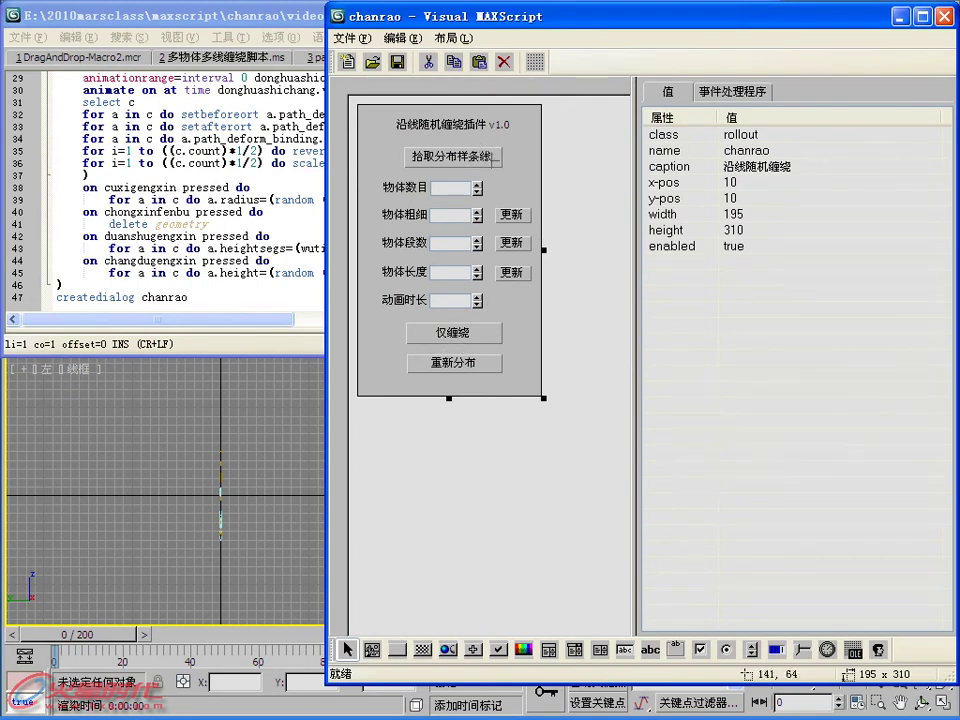
- Review the 仅缠绕 button's pressed handler code and its cylinder creation
click(481, 341)
click(730, 91)
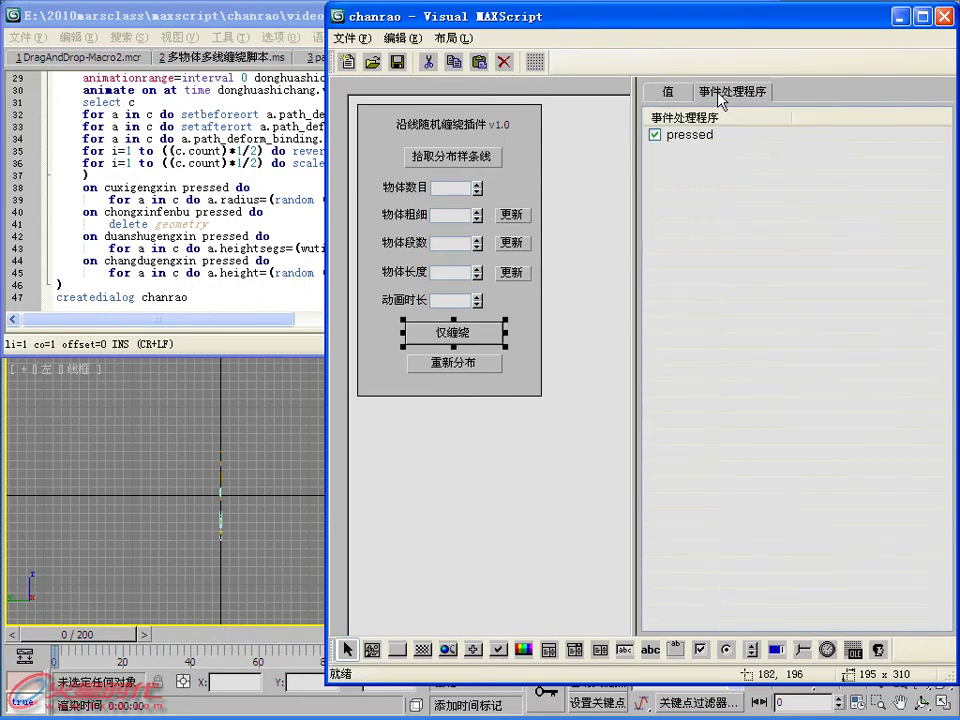
double_click(690, 135)
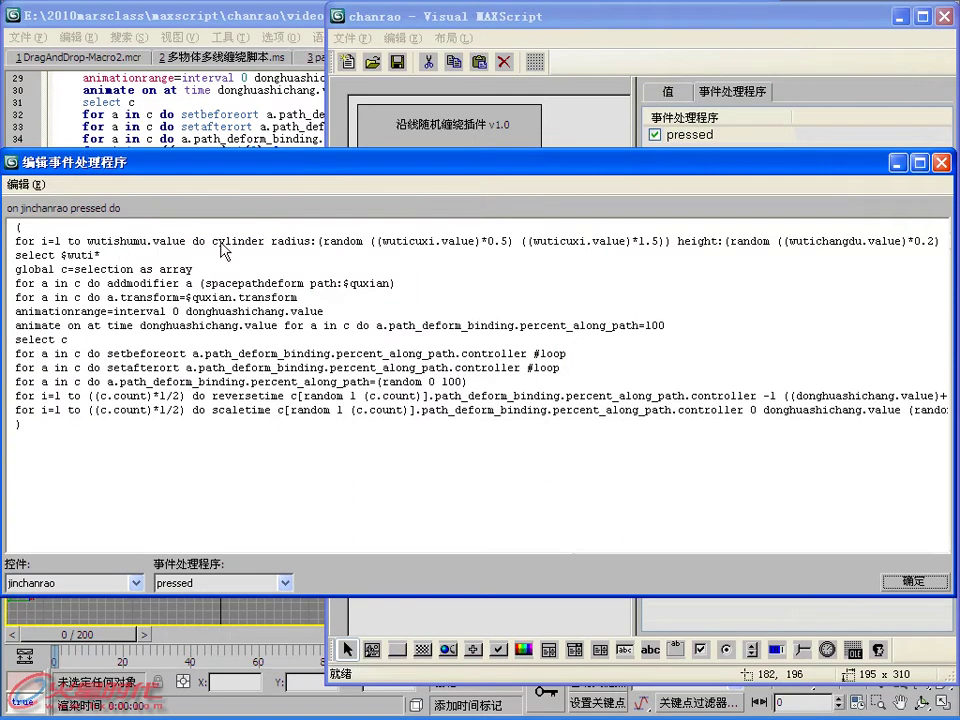
drag(213, 247, 264, 247)
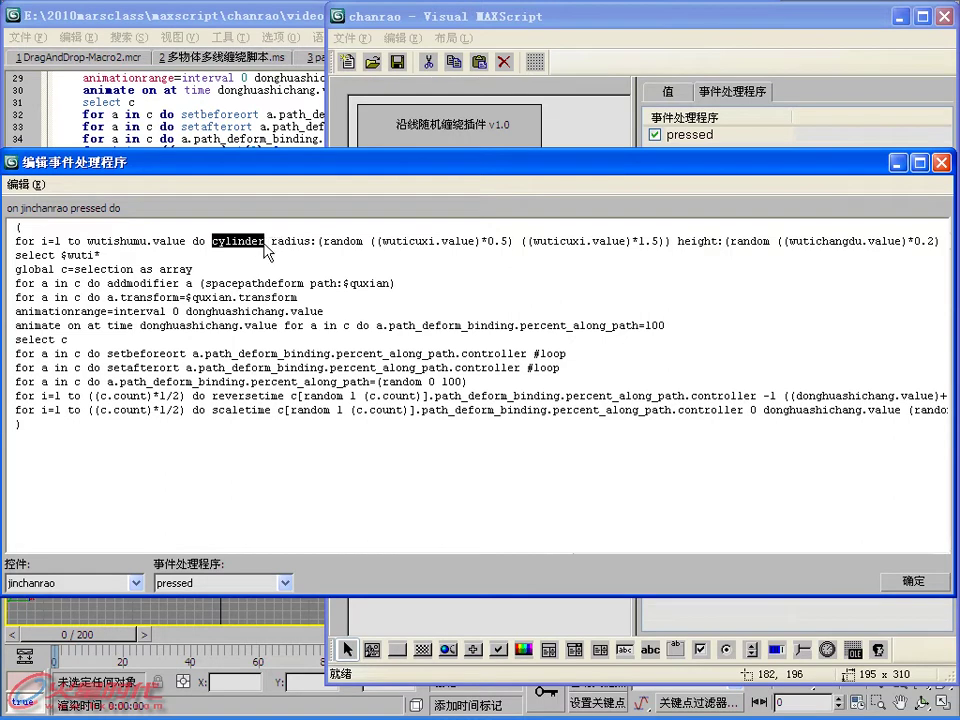
click(940, 162)
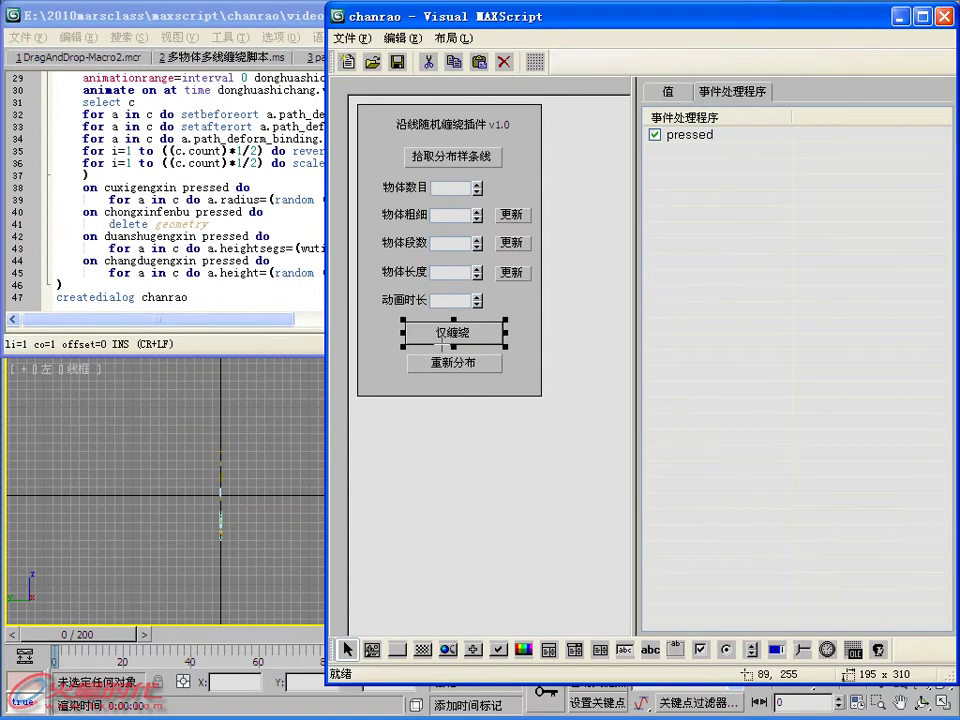
- Stretch the rollout to 410 tall, lower both bottom buttons, and draw a dropdown below 动画时长
click(451, 392)
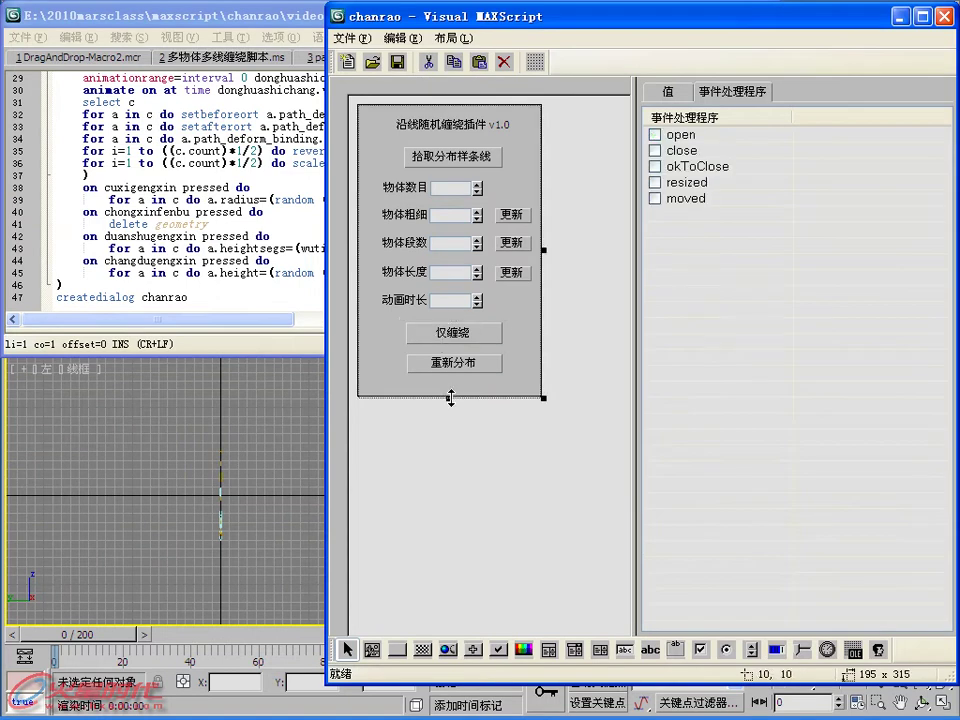
drag(450, 395, 450, 491)
drag(500, 426, 440, 318)
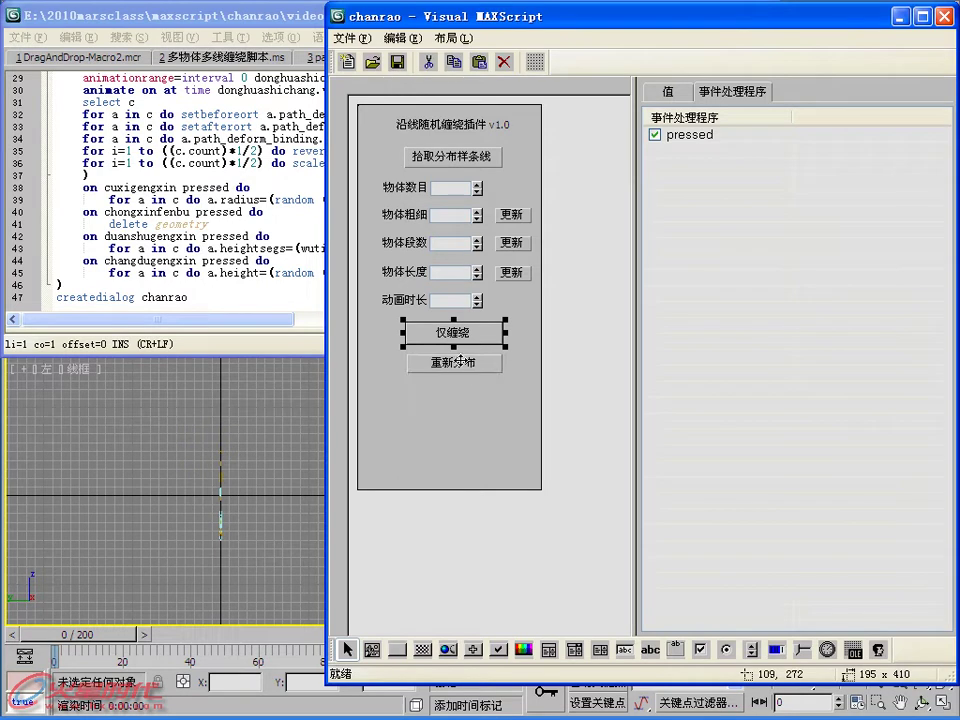
click(453, 368)
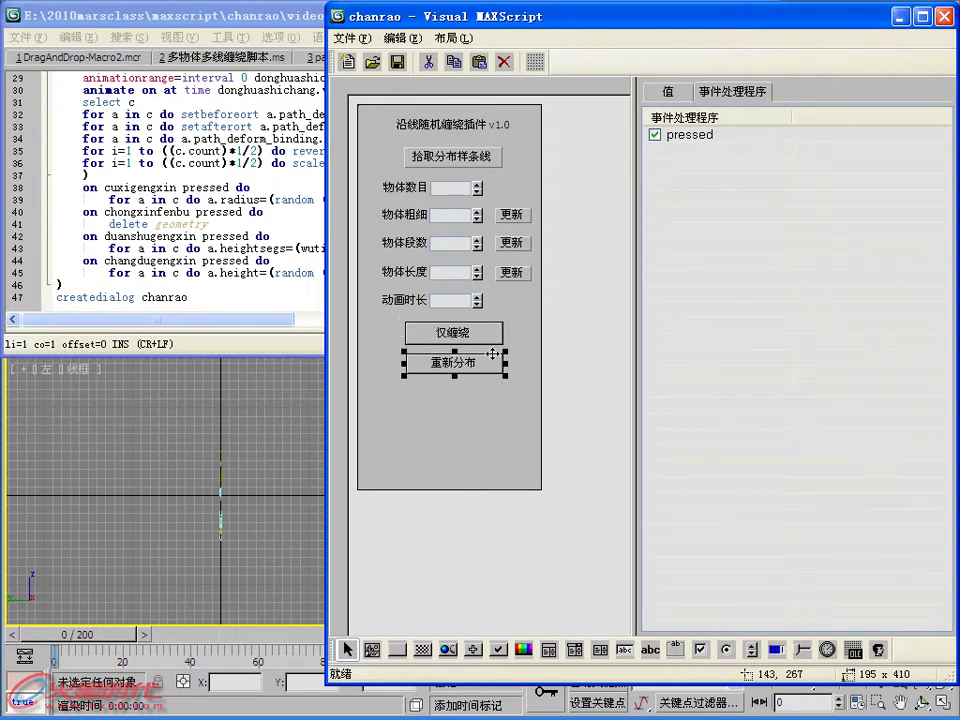
key(Down)
key(Down)
key(Down)
key(Down)
key(Down)
key(Down)
key(Down)
key(Down)
key(Down)
key(Down)
key(Down)
key(Down)
key(Down)
key(Down)
key(Down)
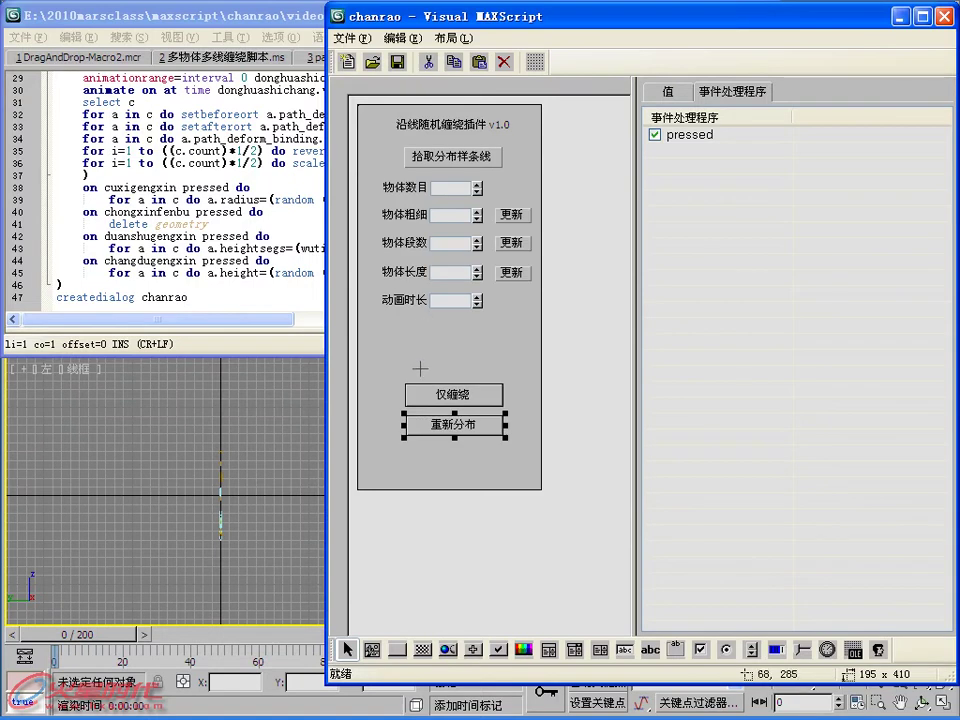
click(581, 649)
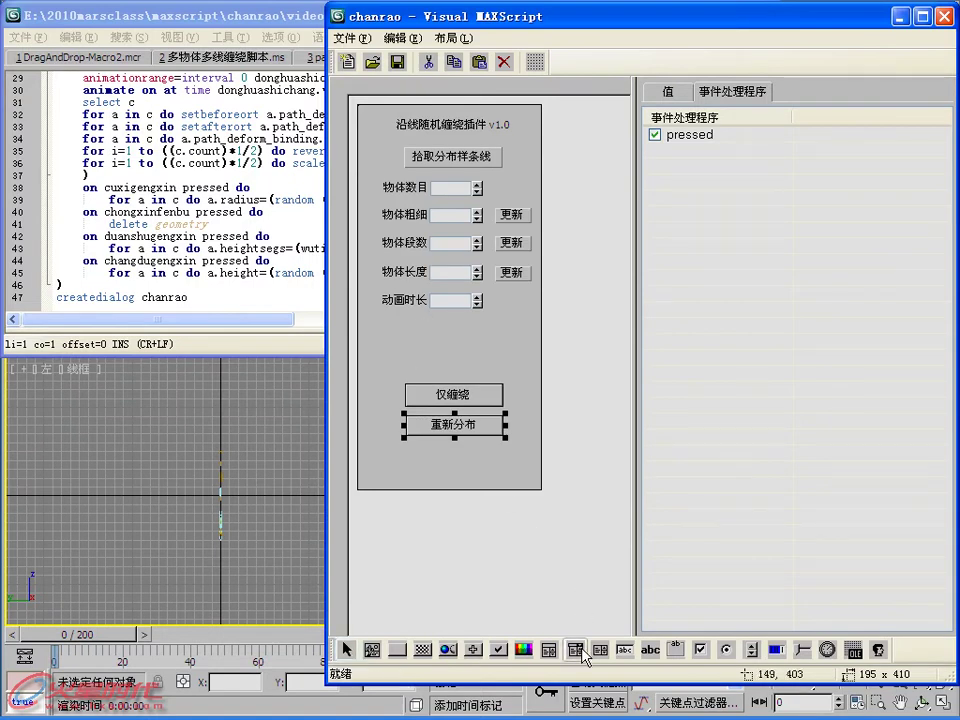
drag(406, 322, 506, 349)
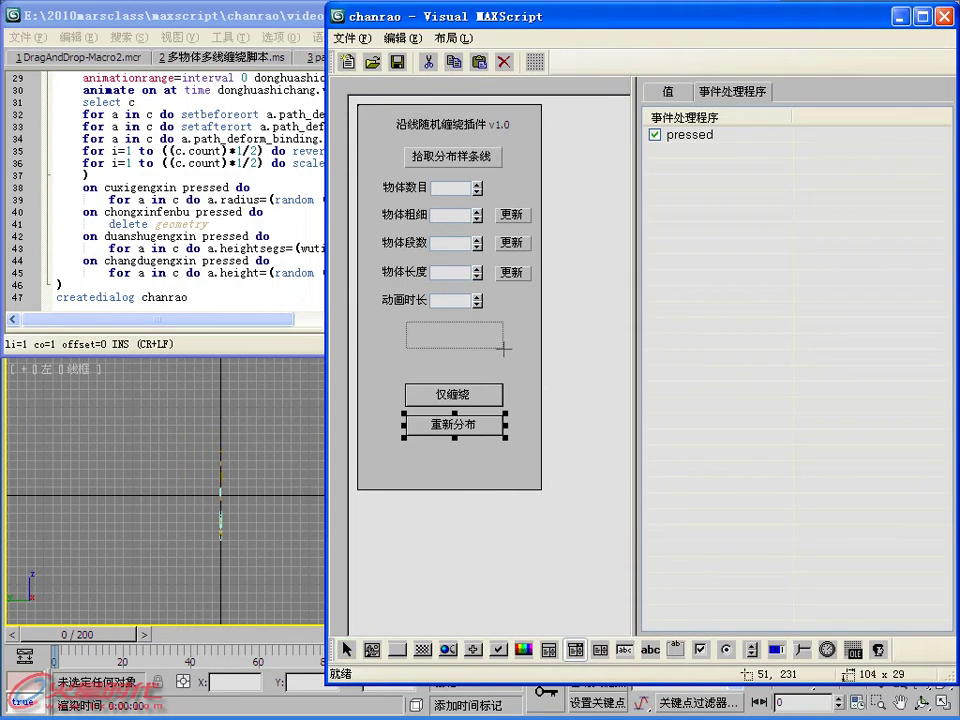
- Name the new dropdown list wutileixing
click(676, 92)
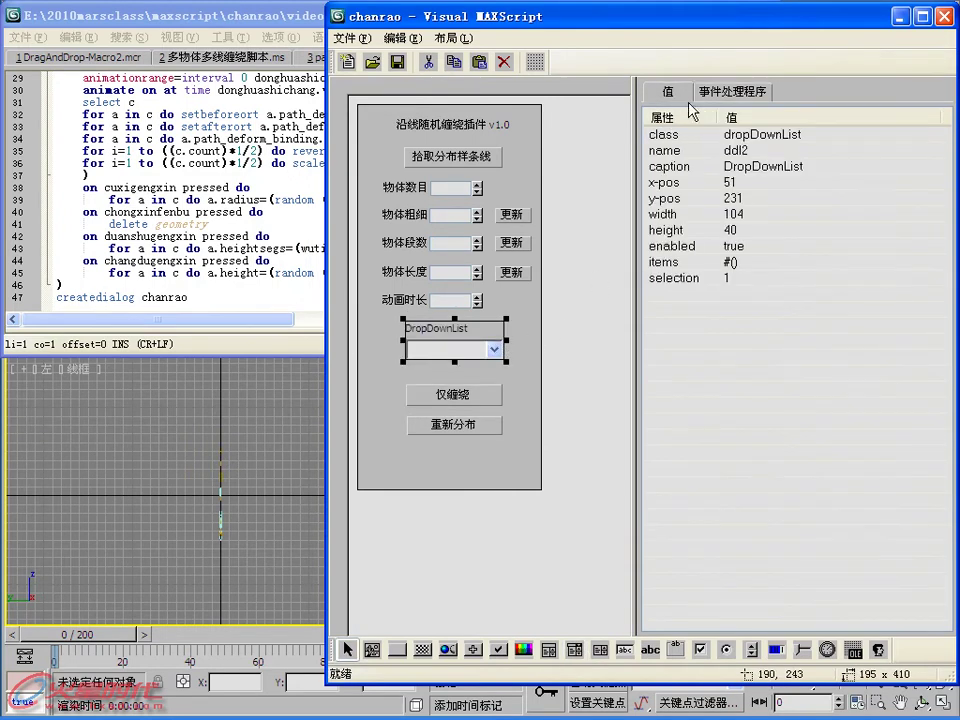
click(858, 151)
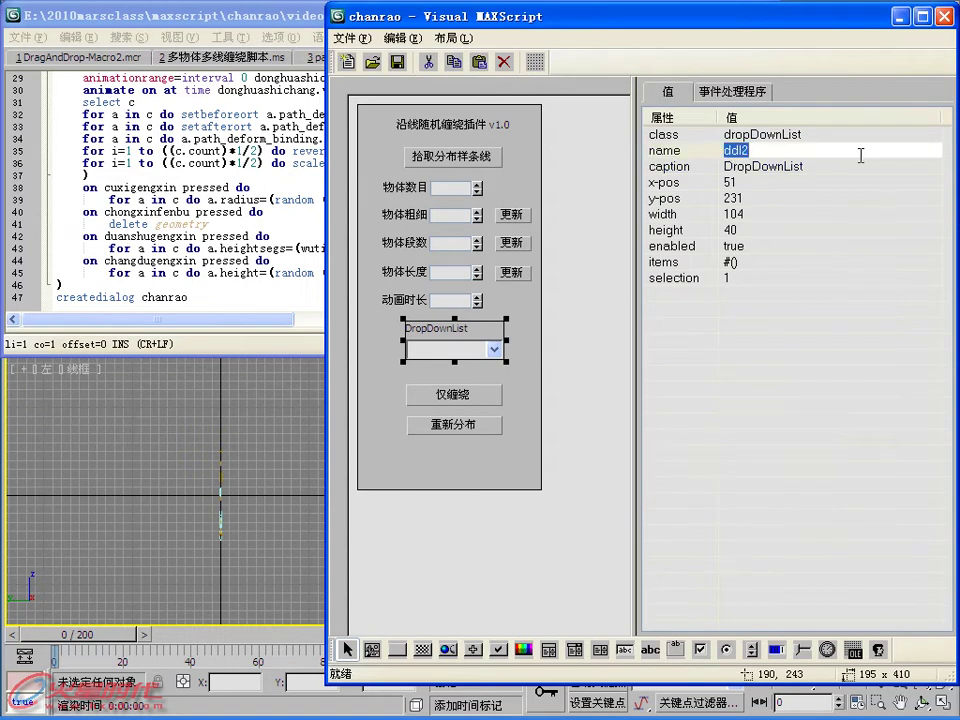
text(wu)
text(tileixing)
key(Return)
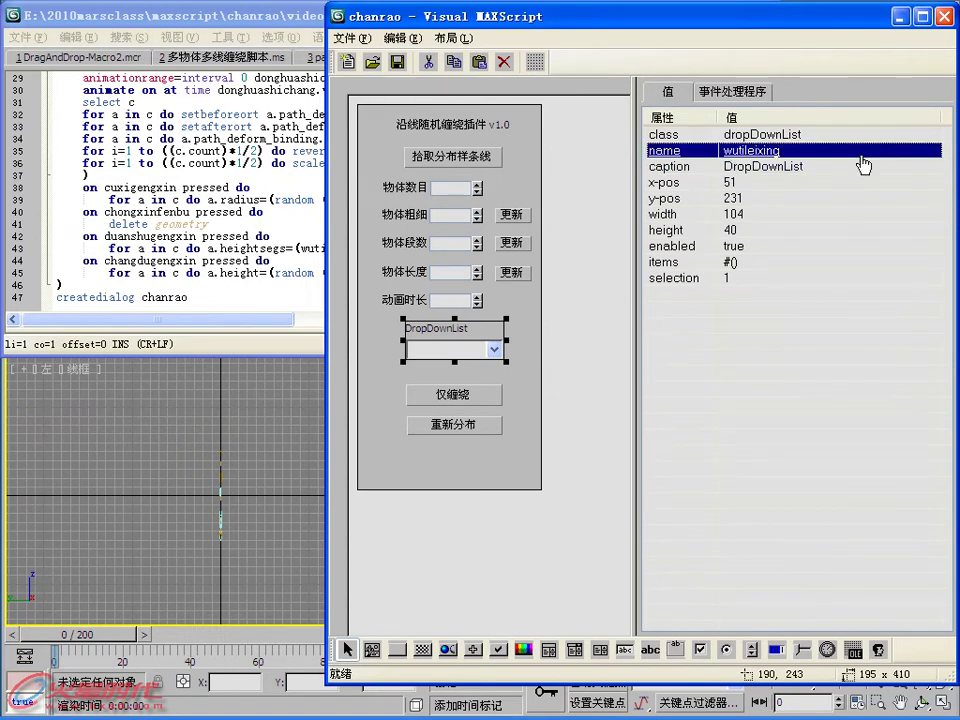
- Caption the dropdown 物体类型 and open its items Array Editor
click(811, 166)
text(wuli)
key(space)
key(BackSpace)
key(BackSpace)
text(wuti)
key(space)
text(leixi)
key(space)
key(Return)
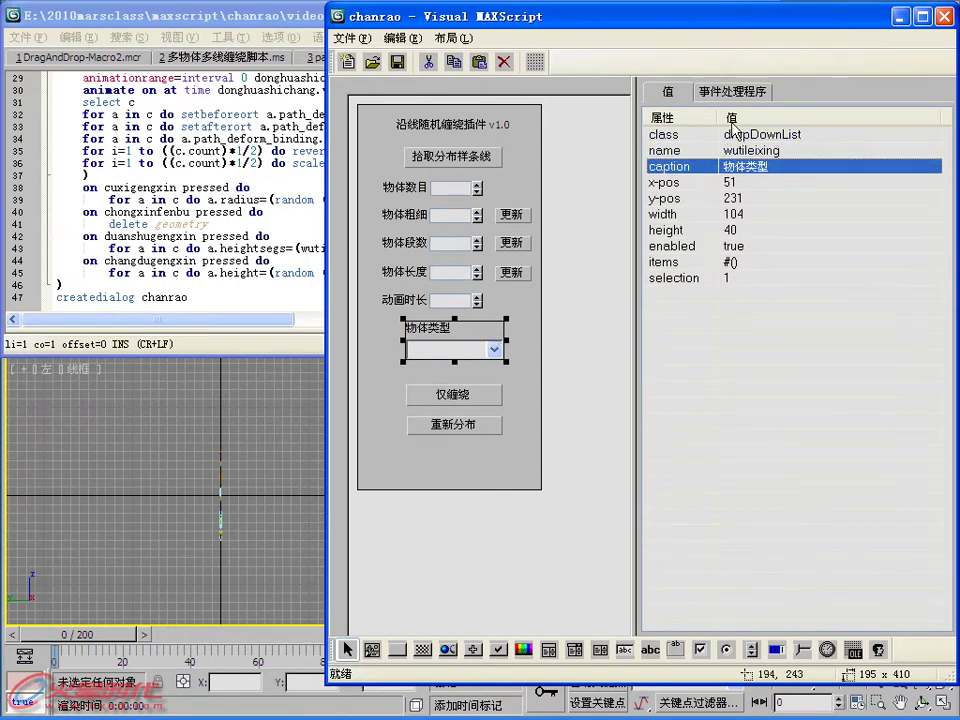
click(735, 263)
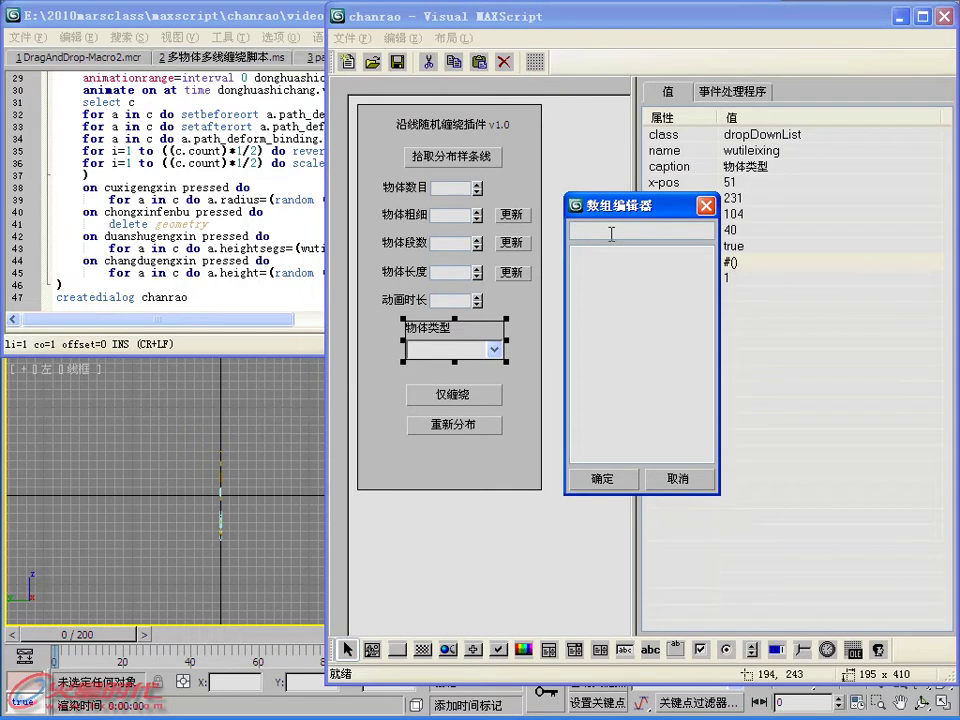
- Add 自定义 and 切角立方体 as the first two dropdown items
text(zidingyi)
key(space)
key(Return)
text(qiejiao)
key(space)
text(y)
key(BackSpace)
text(lifangti)
key(space)
key(Return)
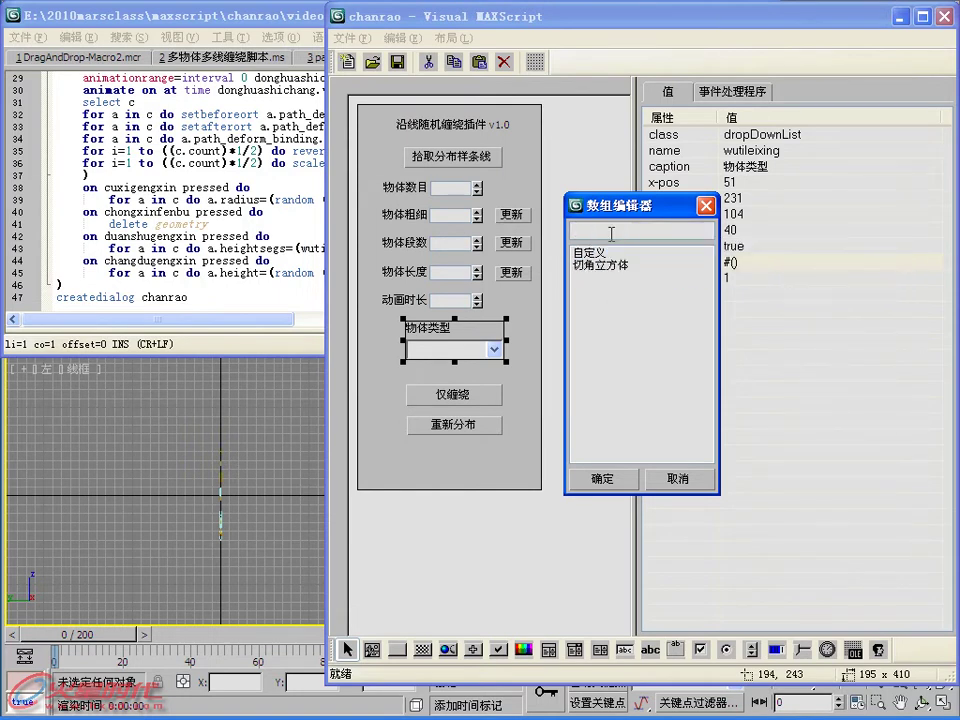
- Add 立方体 and 圆柱体 as items and confirm the four-item list
text(lifang)
key(space)
key(Return)
text(yu'ang'zhu)
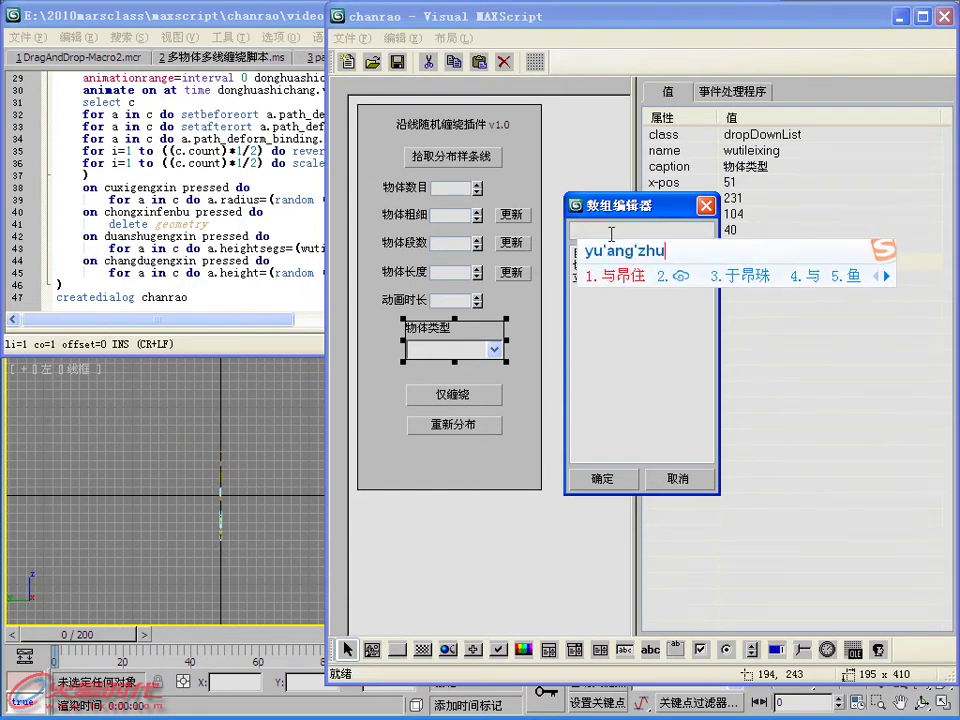
key(BackSpace)
key(BackSpace)
key(BackSpace)
key(BackSpace)
key(BackSpace)
text(anzhu)
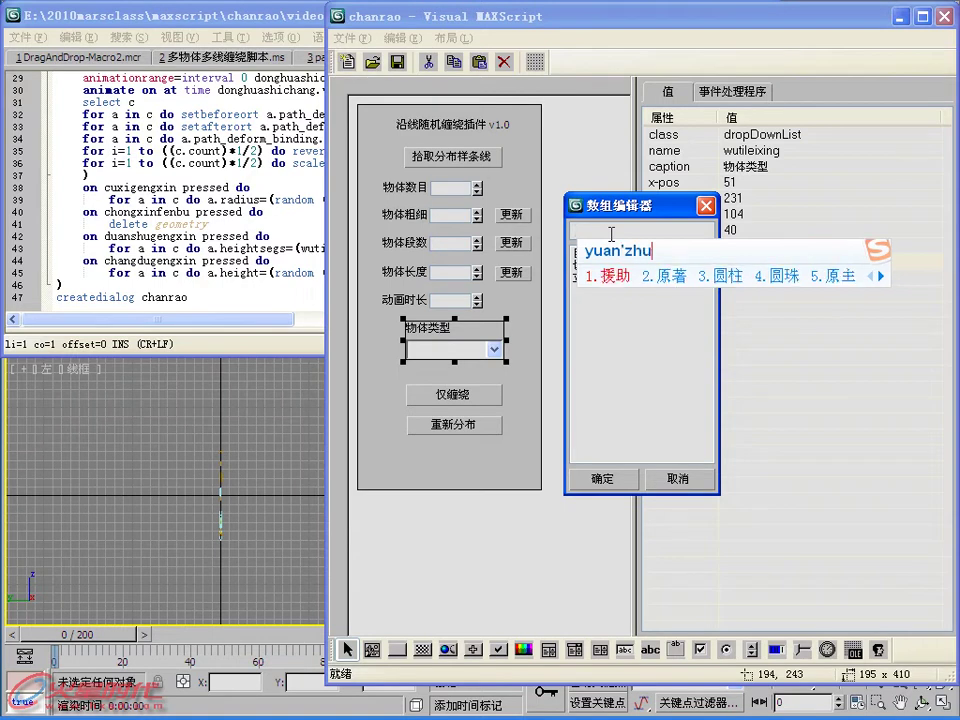
text(ti)
key(space)
key(Return)
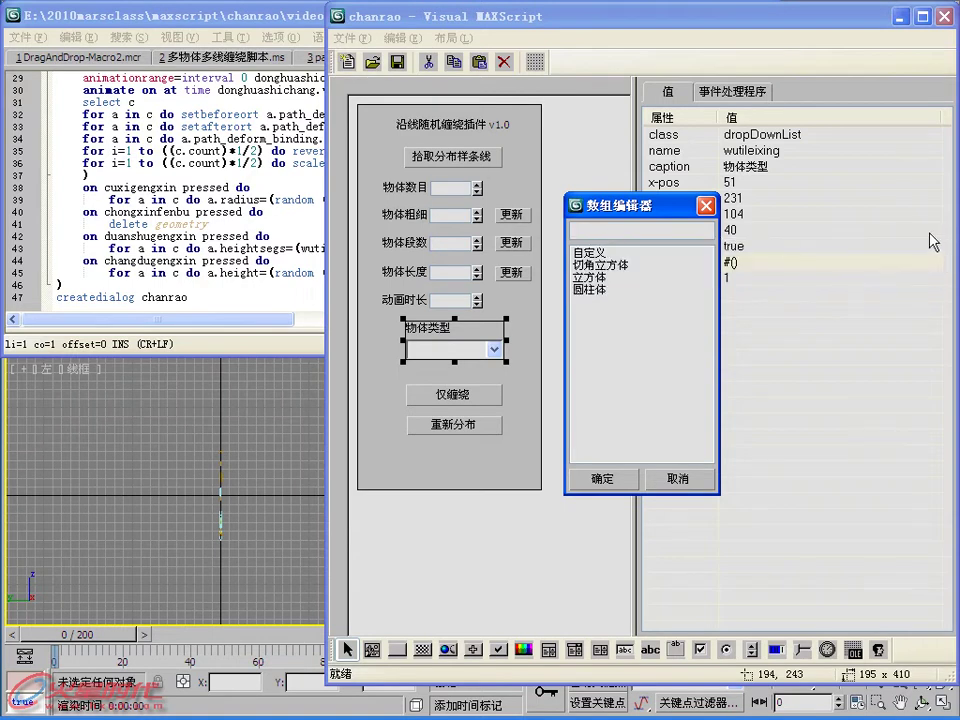
click(605, 479)
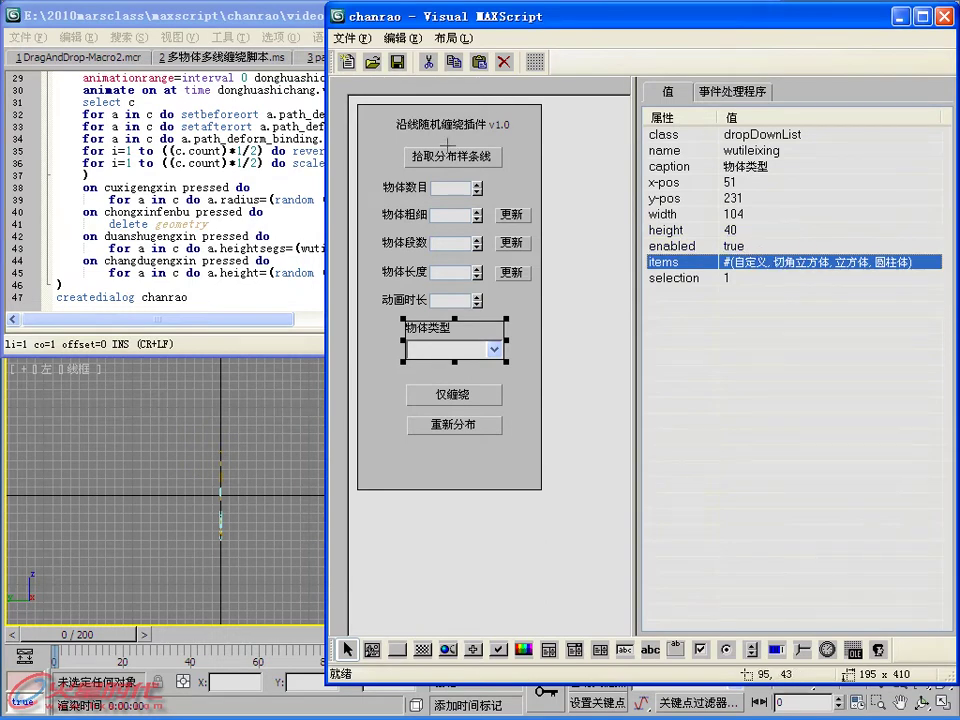
- Regenerate the rollout code from the layout and evaluate the whole script
click(397, 62)
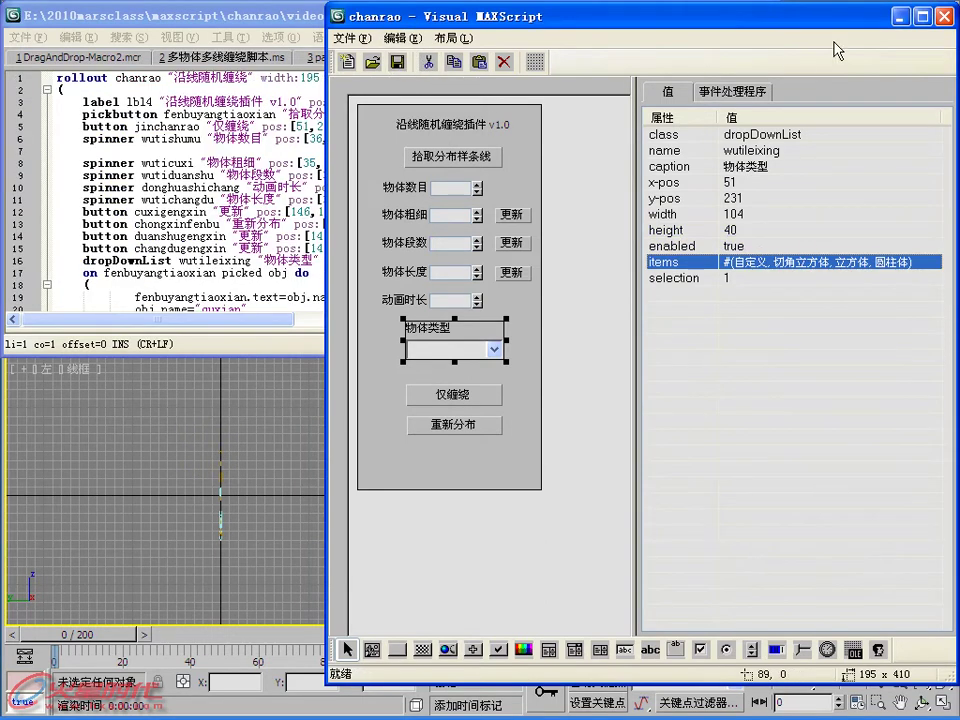
click(946, 16)
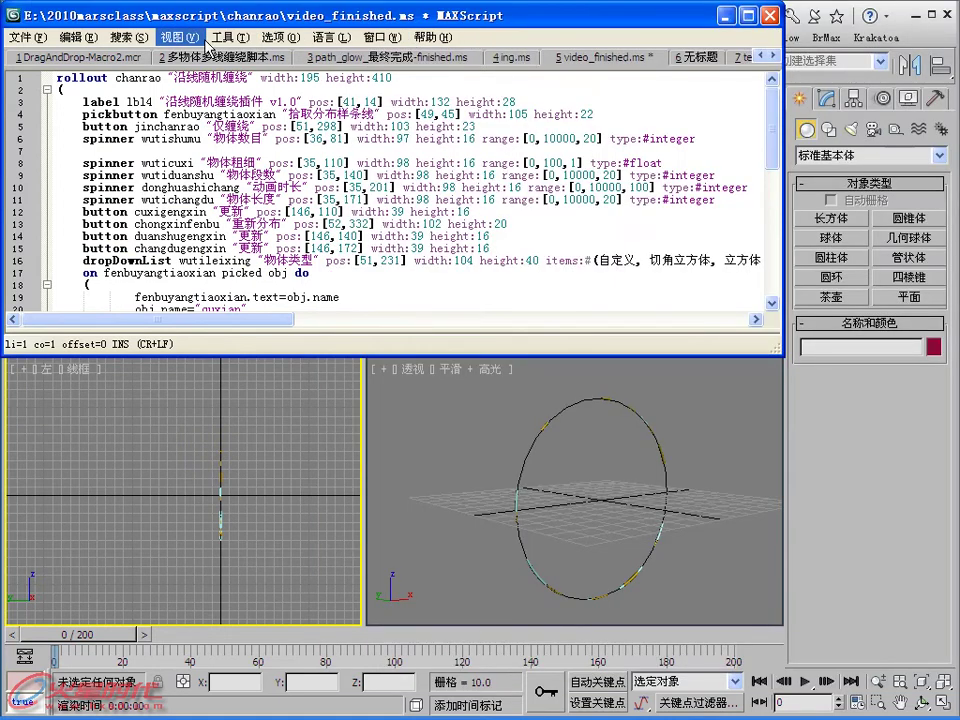
click(229, 37)
click(241, 62)
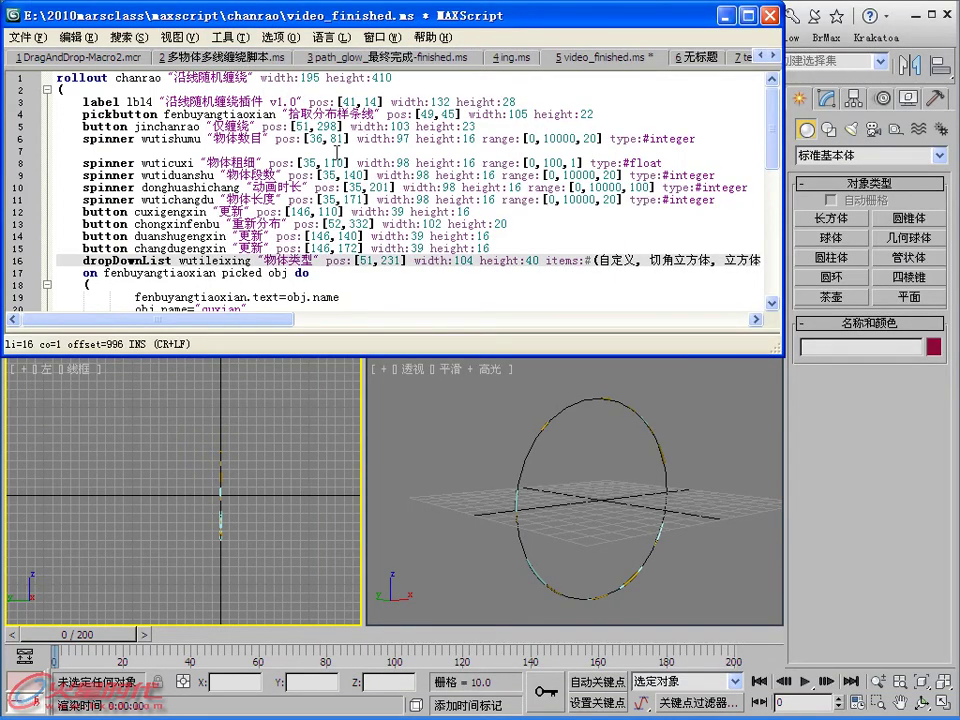
- Fix the quote marks around 自定义 in line 16's item list
click(191, 260)
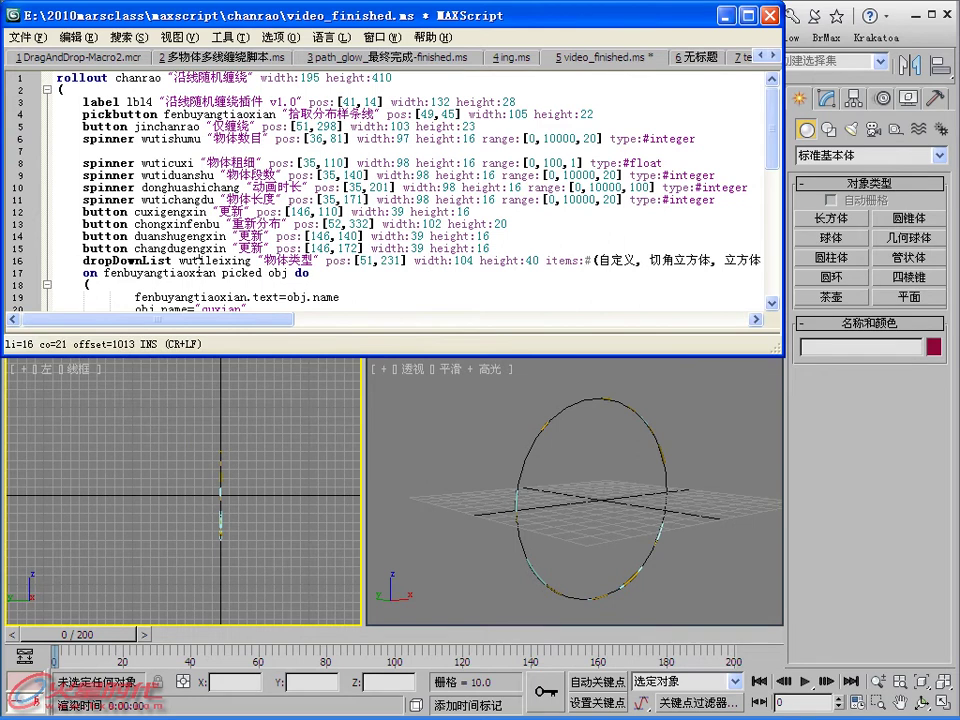
drag(190, 320, 268, 327)
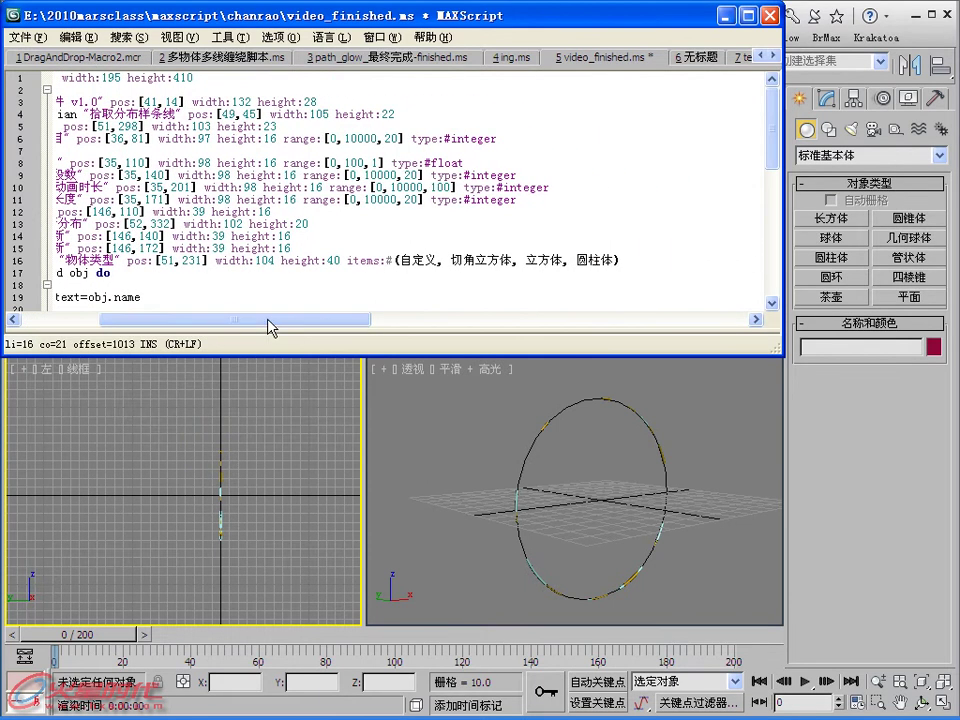
click(505, 258)
text(“)
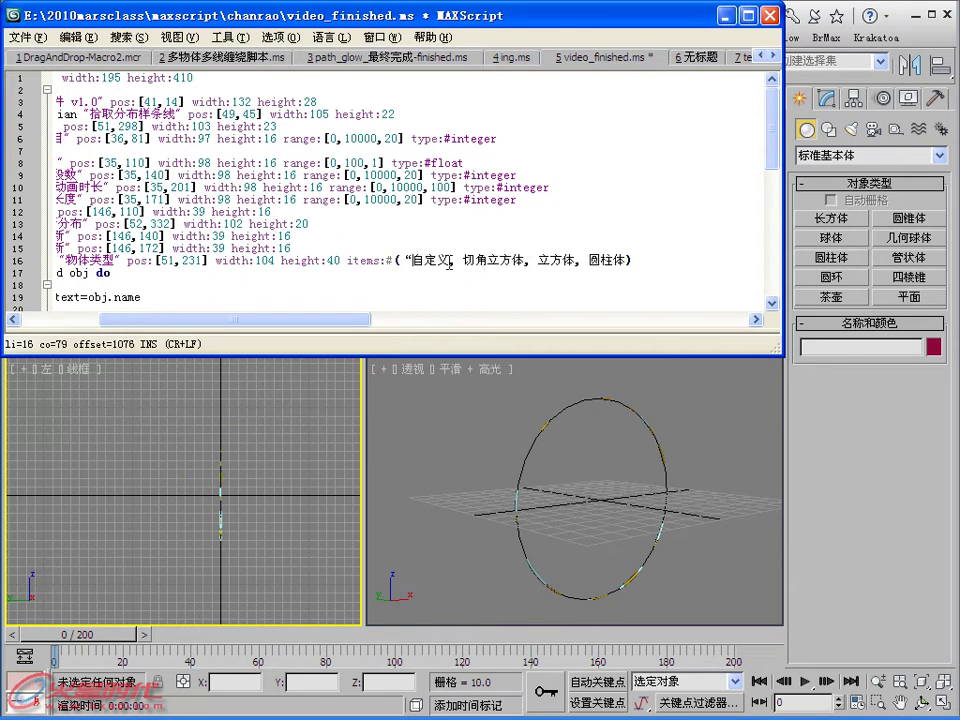
key(BackSpace)
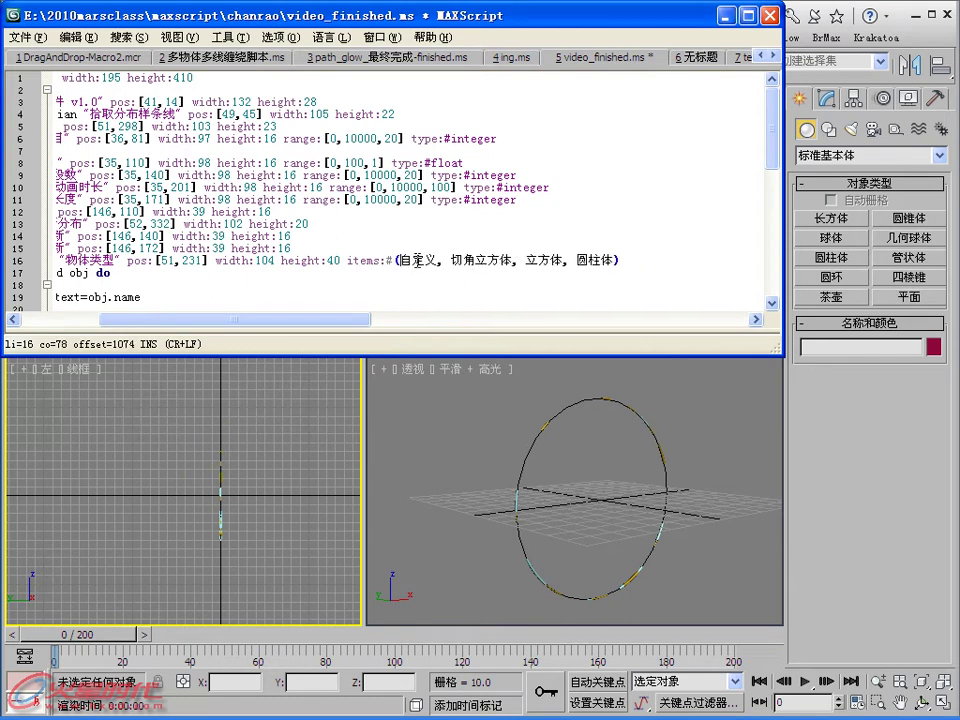
text("自定义", )
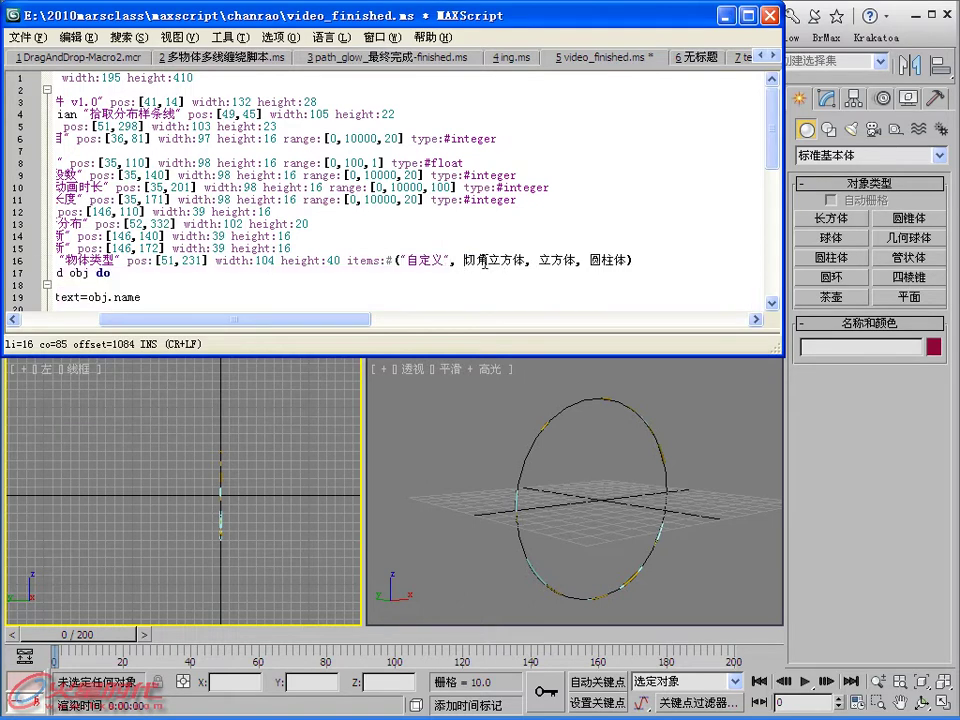
text(")
- Add the missing quotes around 切角立方体, 立方体 and 圆柱体 on line 16
click(534, 262)
text(")
click(557, 262)
text(")
click(602, 262)
text(")
click(617, 262)
text(")
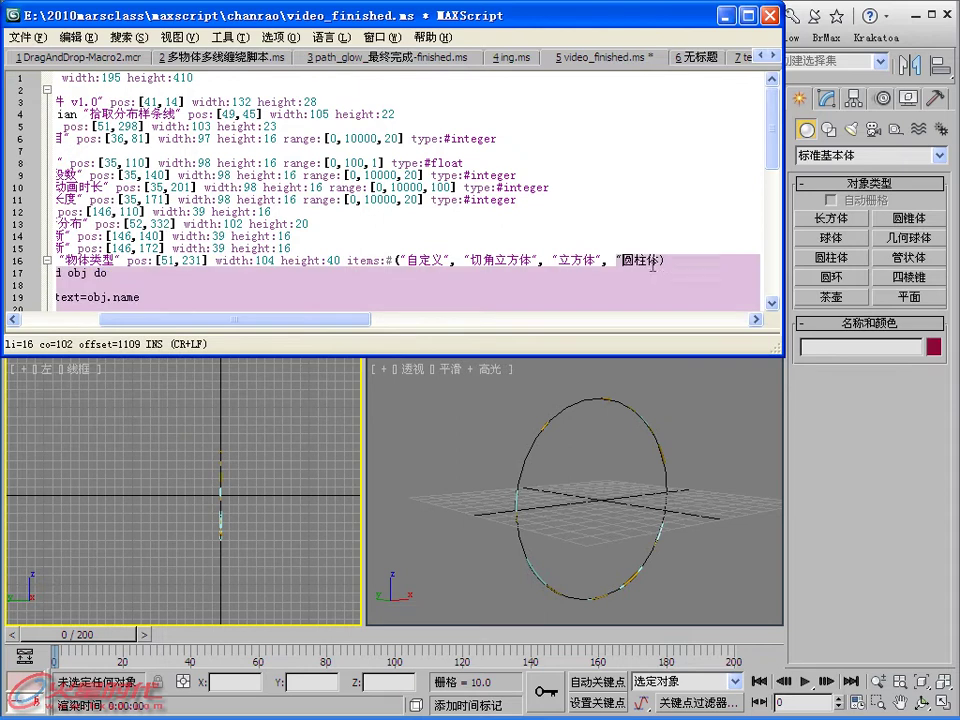
click(656, 262)
text(")
click(696, 263)
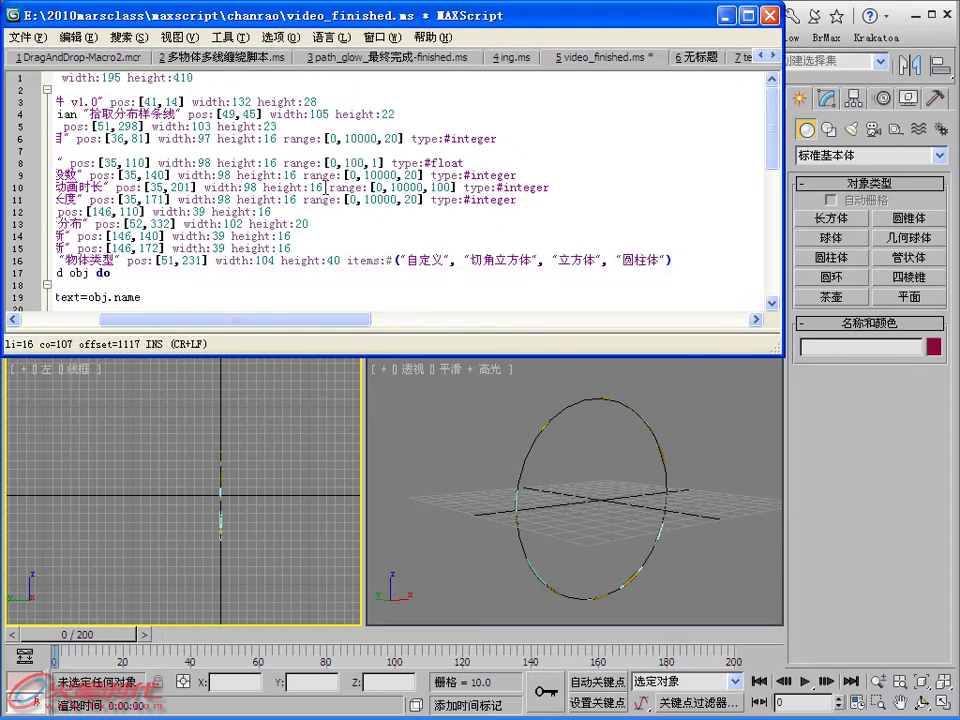
- Evaluate All and confirm the 物体类型 dropdown lists all four object types
click(231, 37)
click(240, 57)
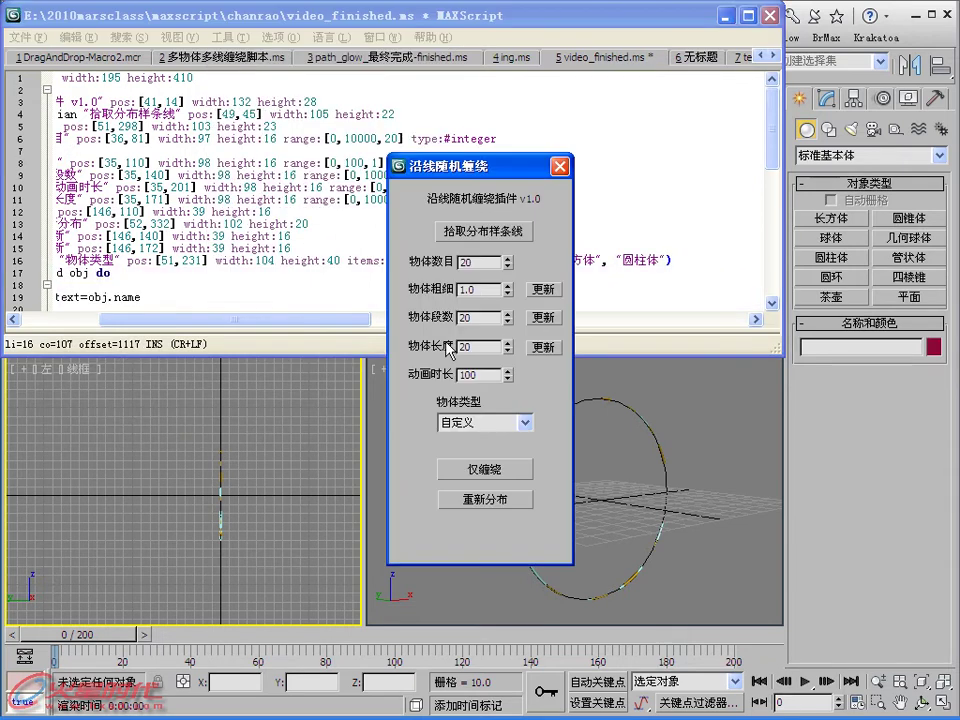
click(524, 422)
click(524, 422)
click(526, 422)
click(526, 422)
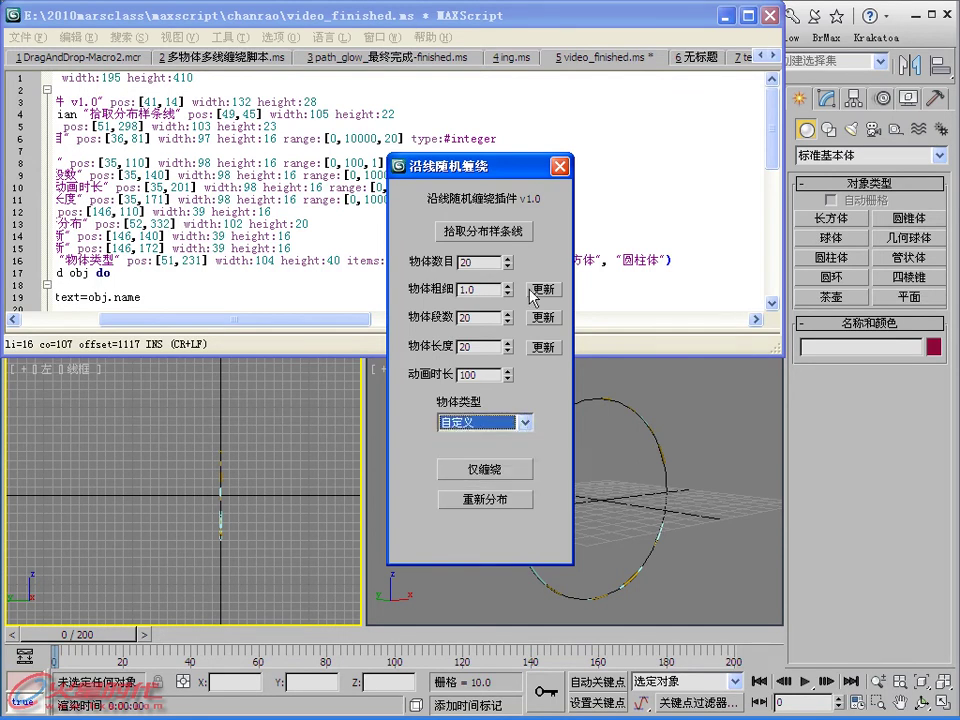
click(560, 166)
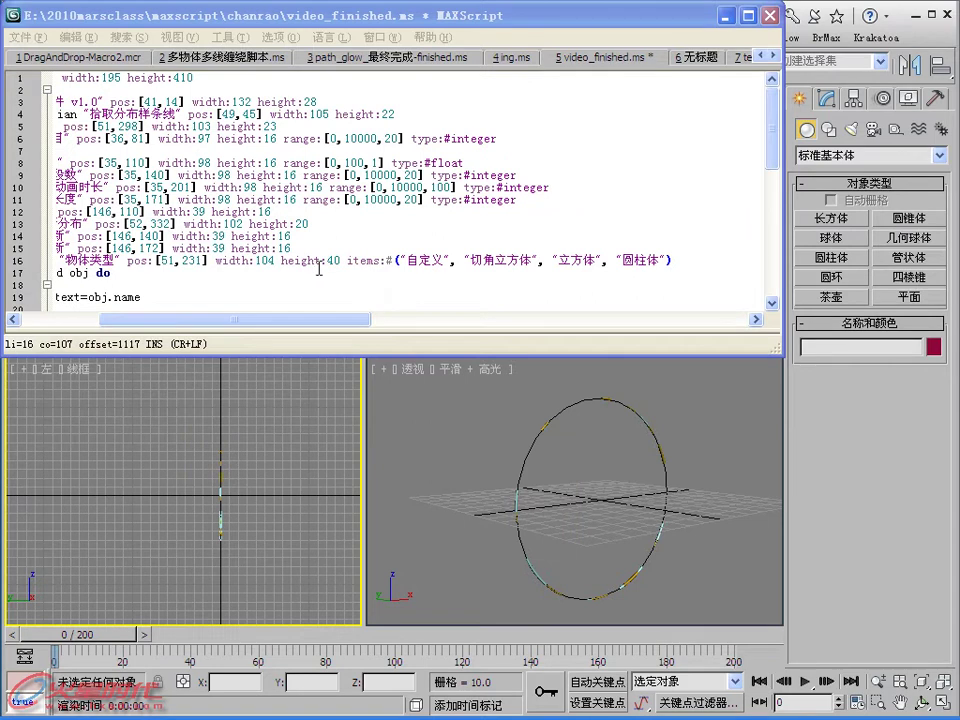
click(398, 260)
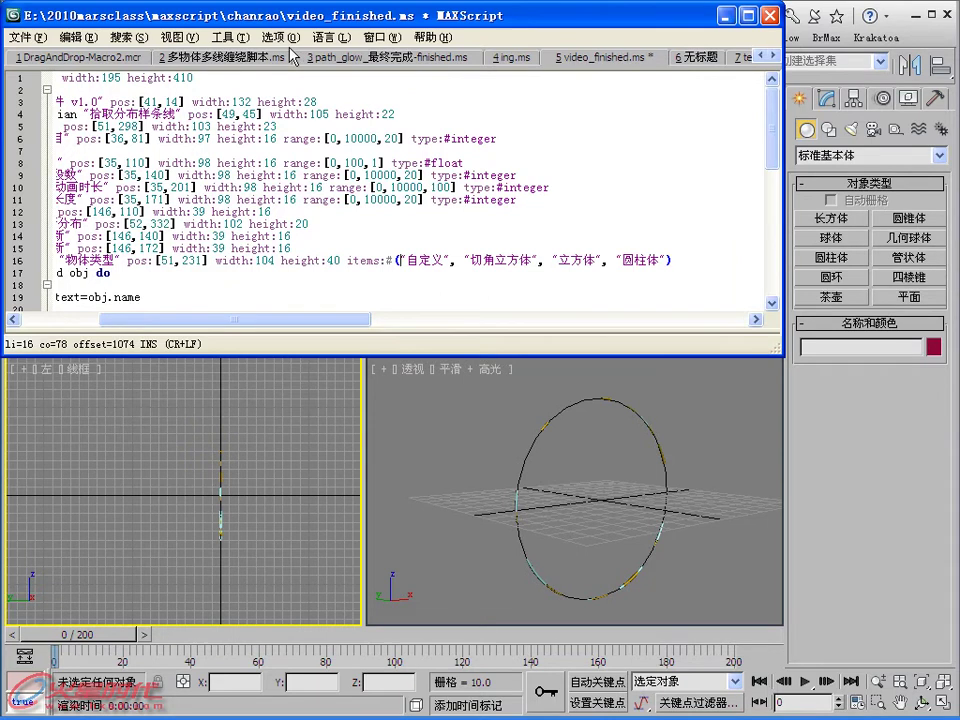
click(223, 37)
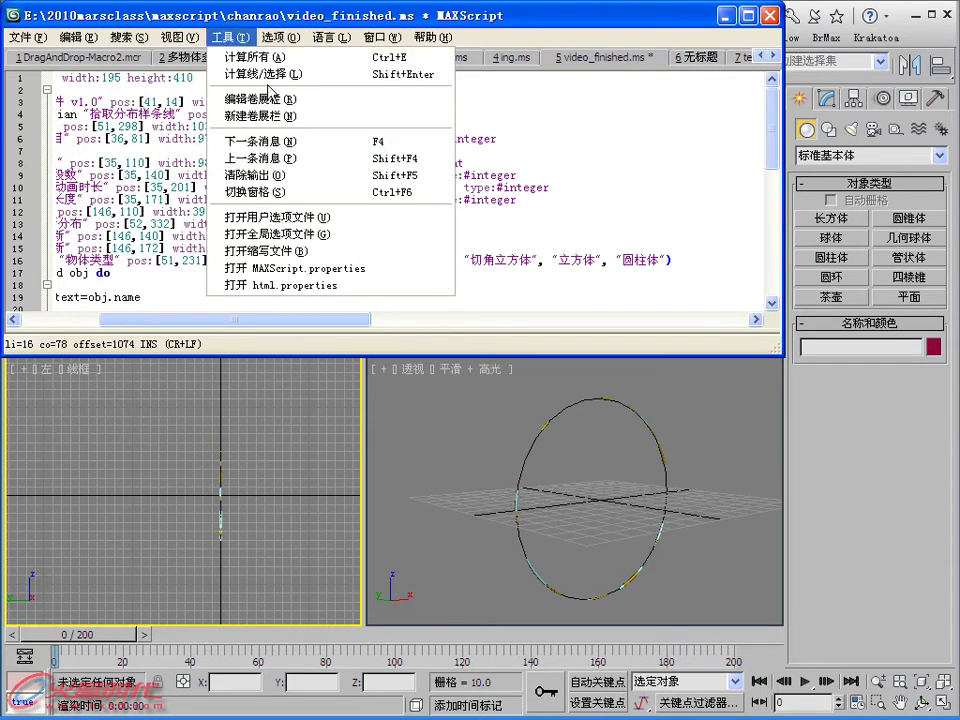
- Append an empty "" entry to the wutileixing items array and write the layout back to the script
click(258, 99)
click(460, 350)
click(735, 262)
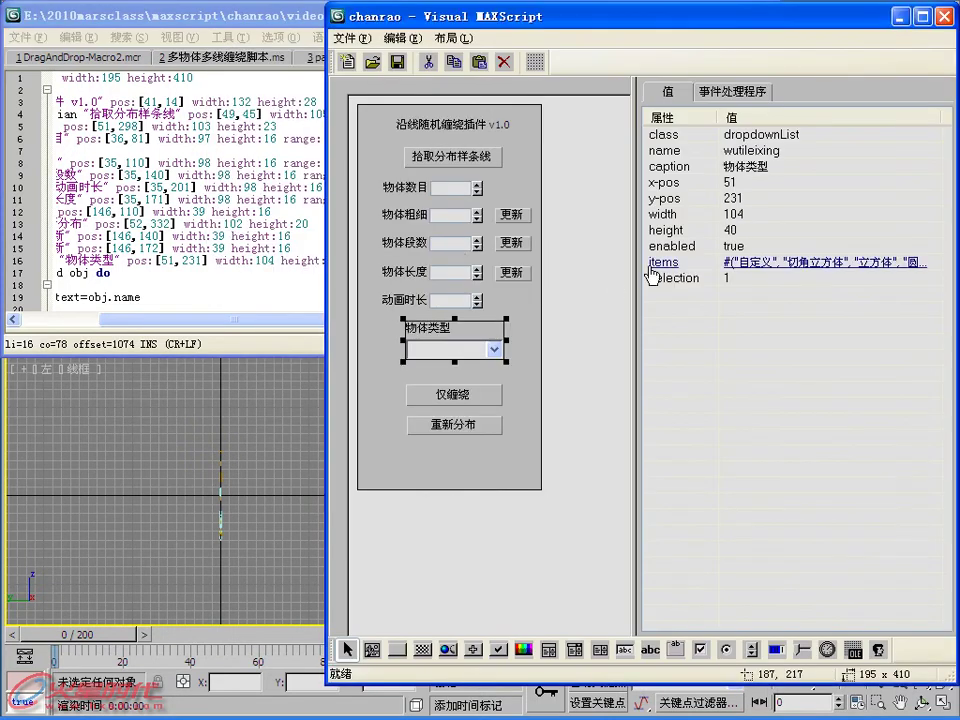
double_click(733, 262)
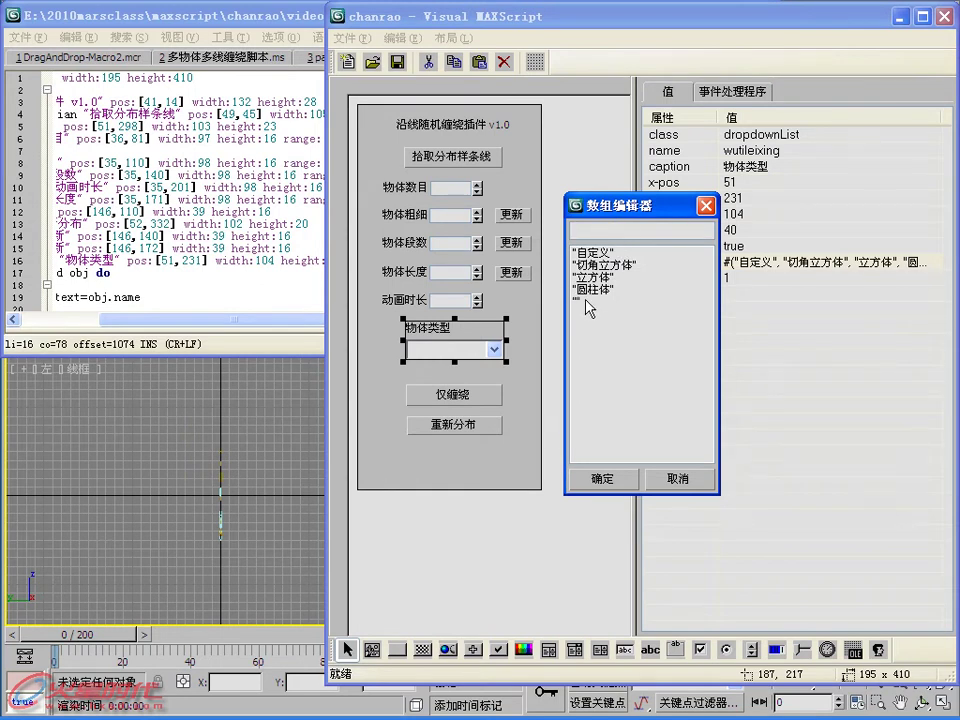
click(600, 300)
click(602, 478)
click(729, 262)
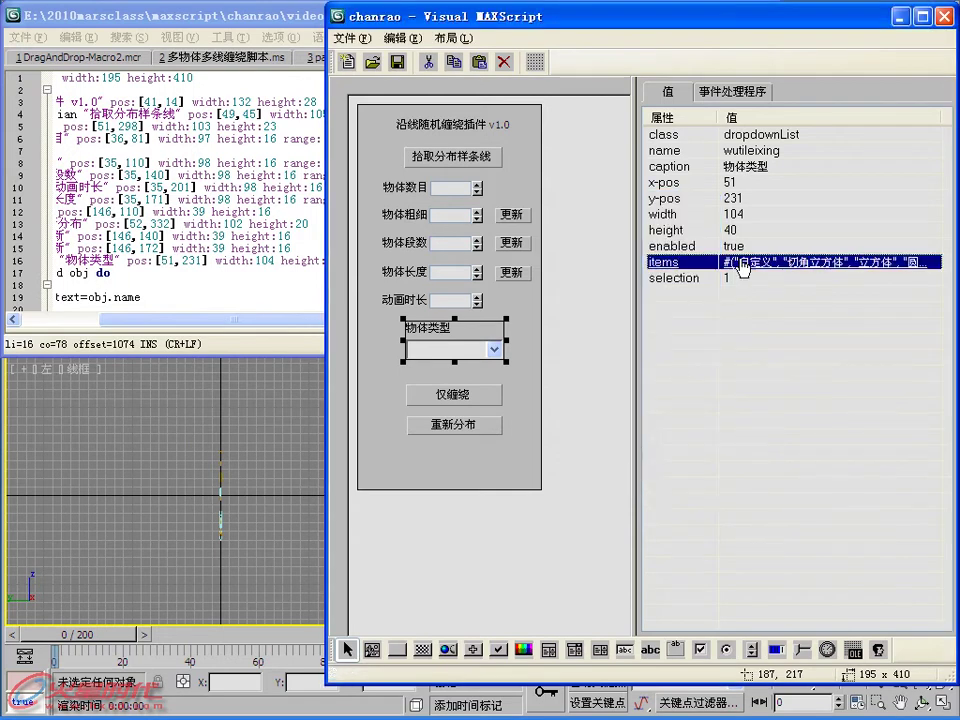
click(729, 262)
click(525, 160)
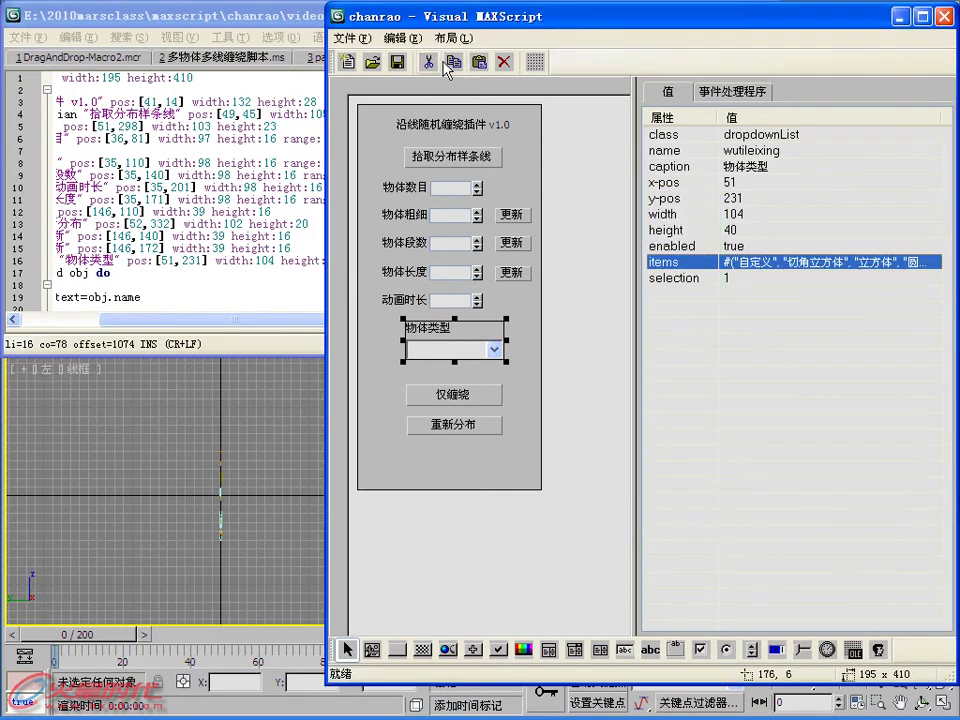
click(399, 63)
- Move the "" entry to the front of line 16's items, adding a comma and removing the stray space
click(941, 16)
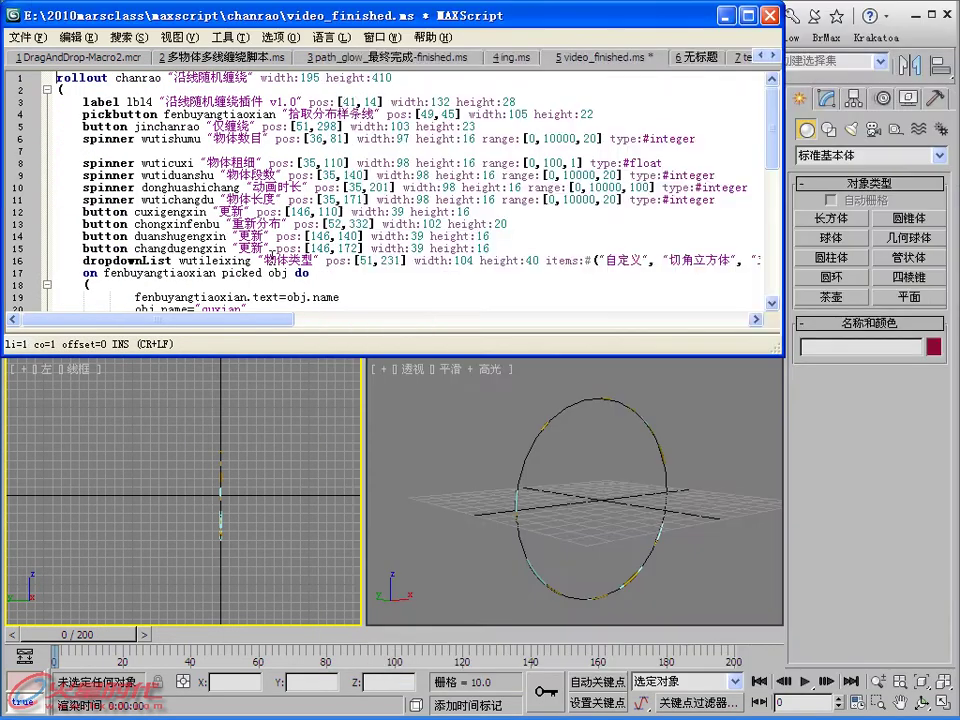
drag(220, 323, 343, 321)
click(583, 250)
click(585, 260)
click(586, 261)
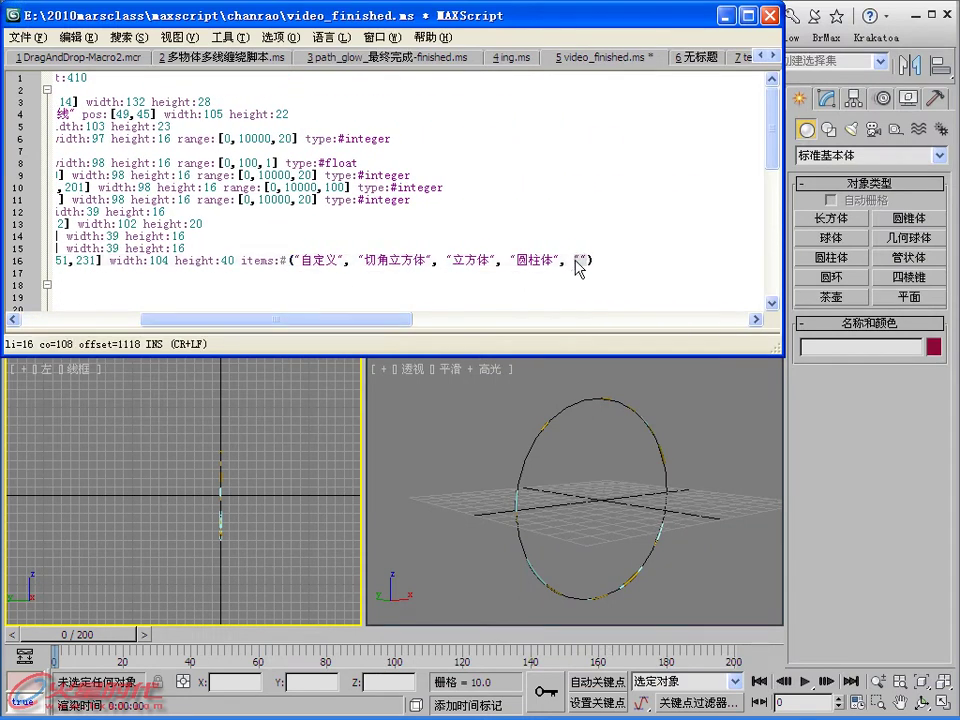
drag(437, 268, 306, 262)
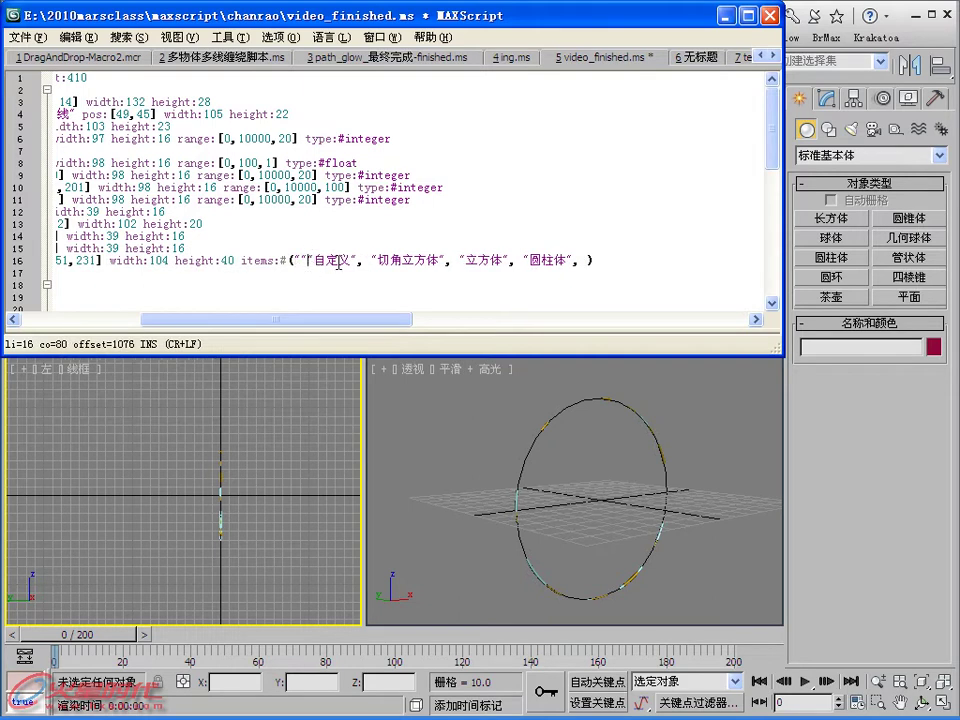
text(,)
key(Up)
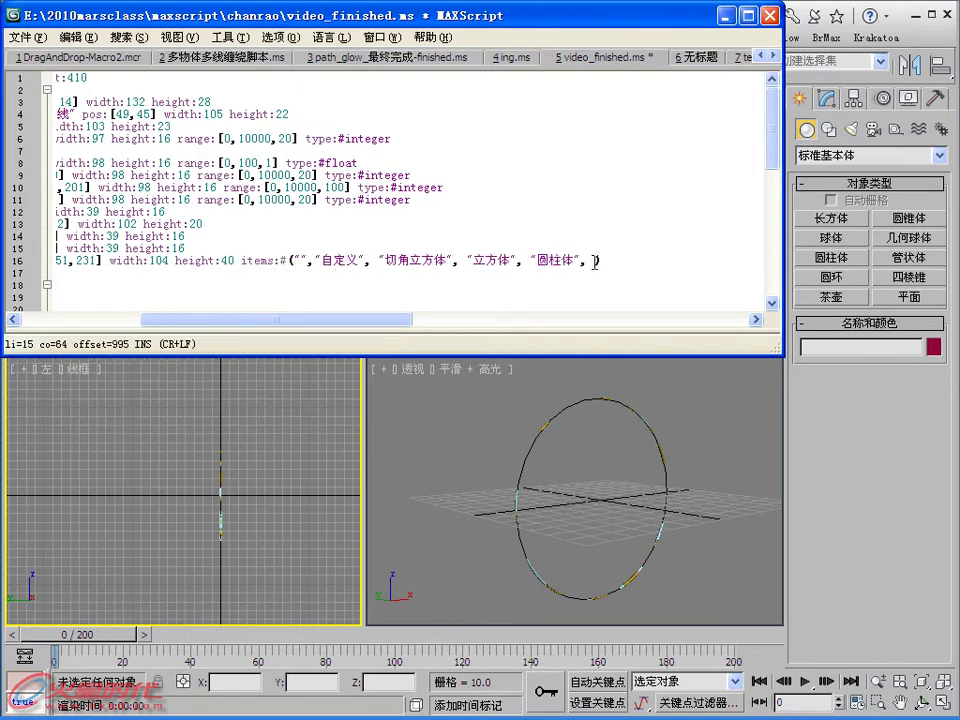
click(626, 262)
key(BackSpace)
key(BackSpace)
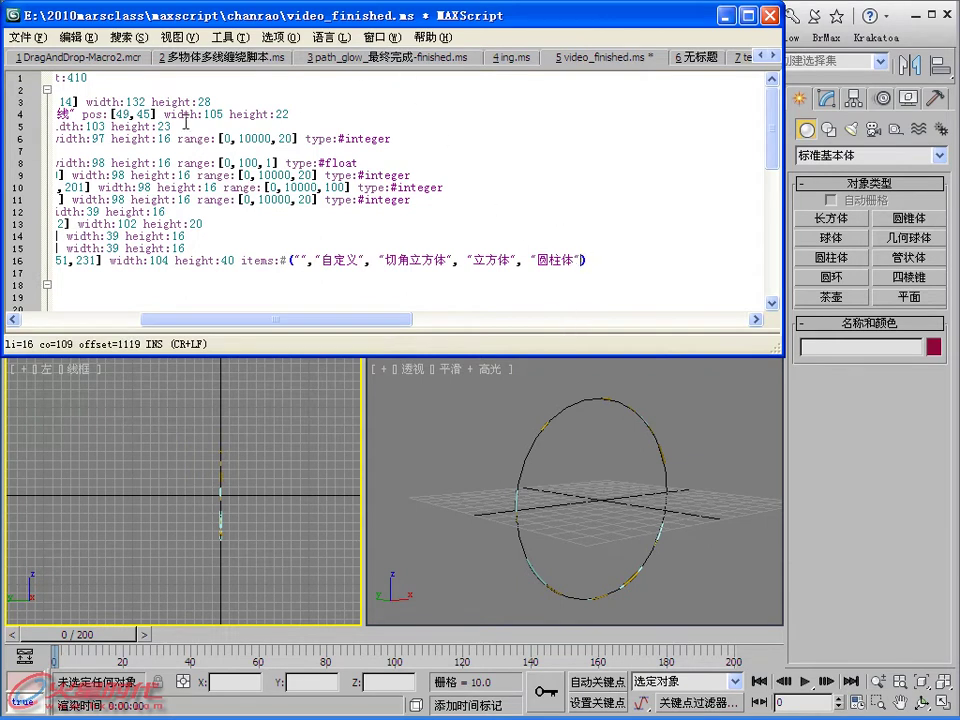
- Evaluate All and confirm the 物体类型 dropdown now starts with a blank entry
click(224, 37)
click(260, 57)
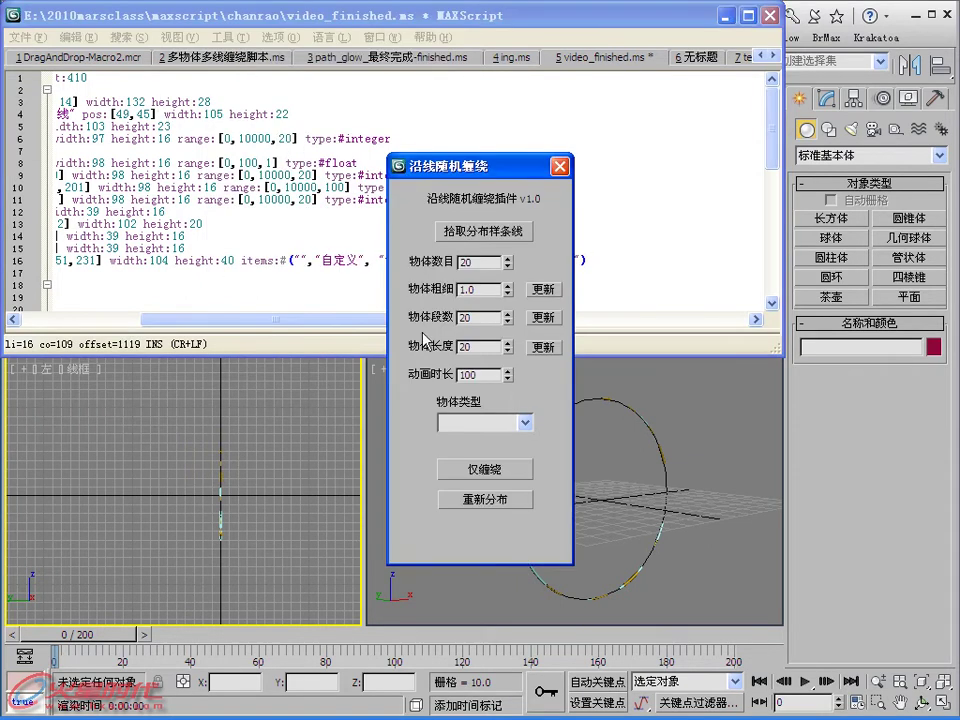
click(524, 424)
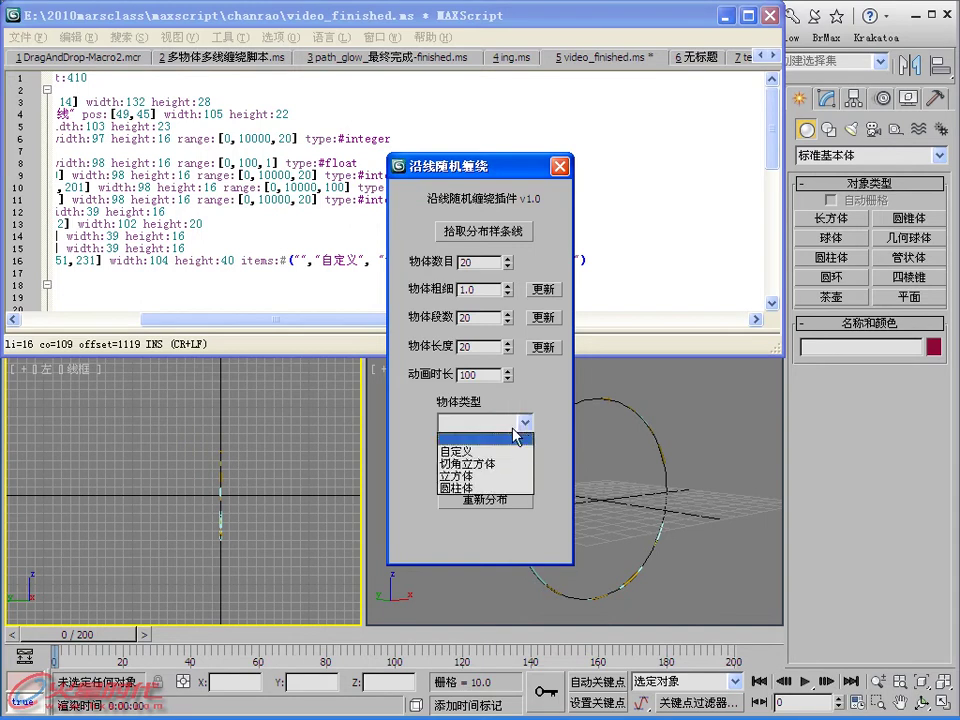
click(510, 436)
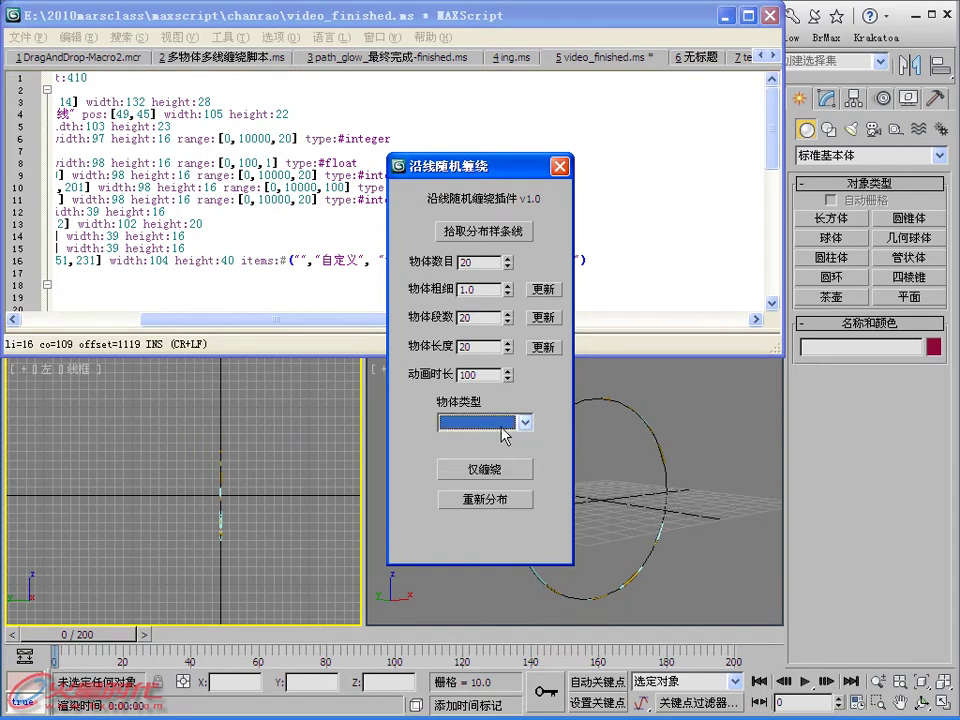
click(561, 165)
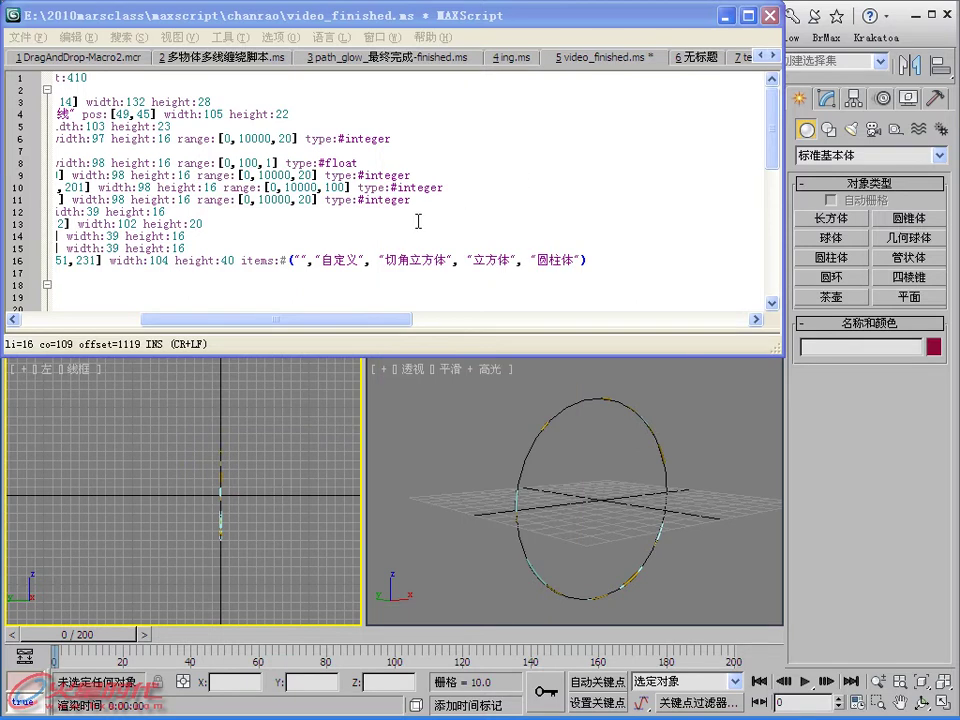
key(ctrl+Left)
key(ctrl+Left)
key(ctrl+Left)
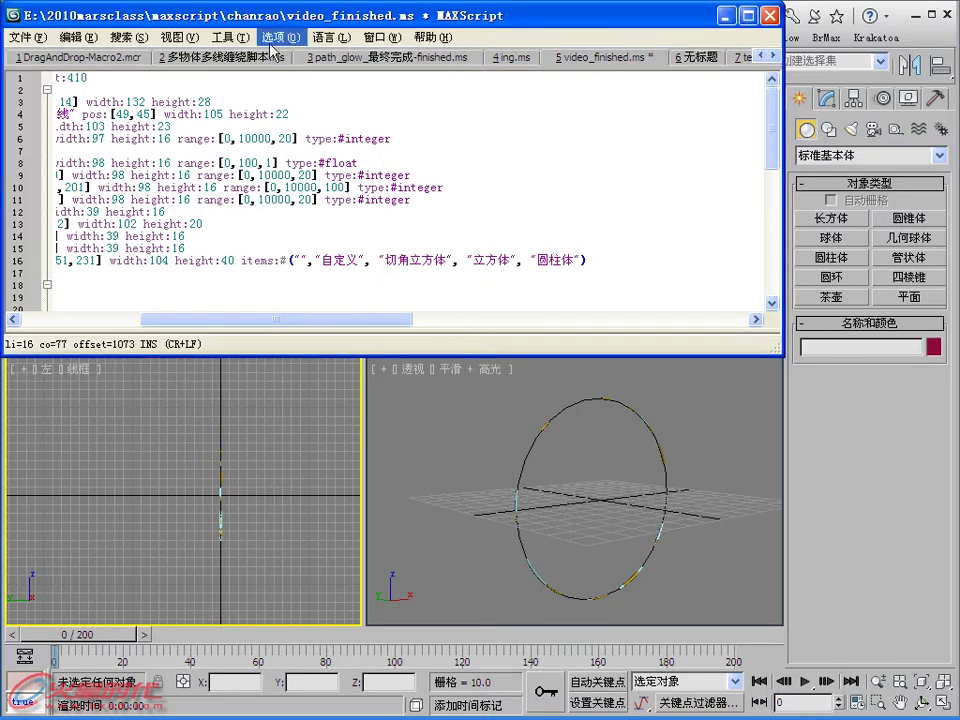
click(229, 37)
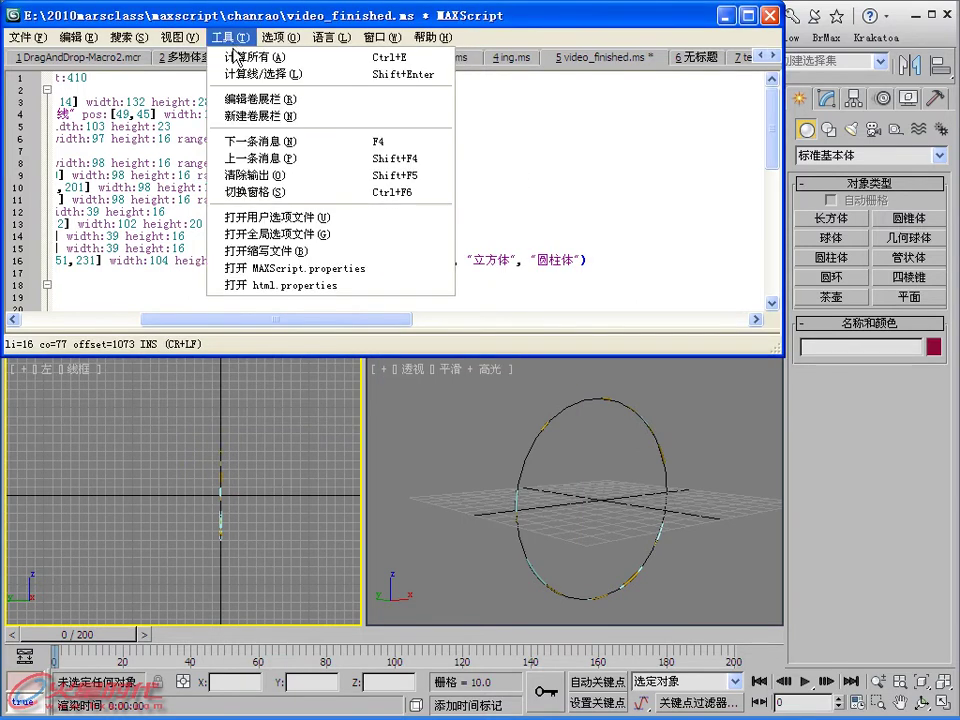
- Change the wutileixing dropdown's selection from 1 to 0 and write the layout back to the script
click(263, 101)
click(484, 356)
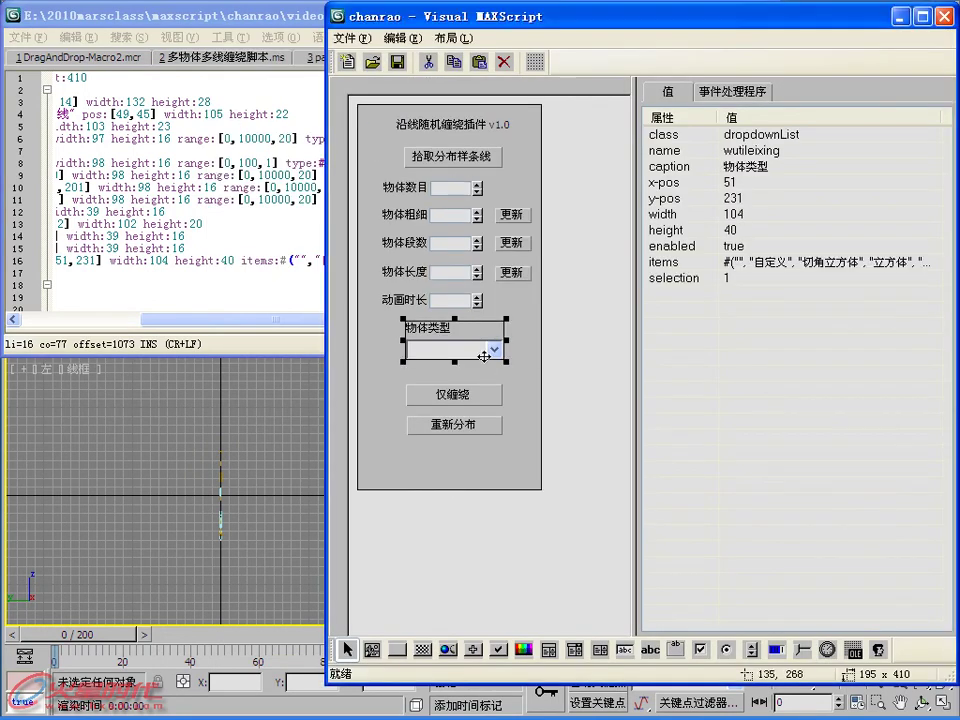
click(733, 285)
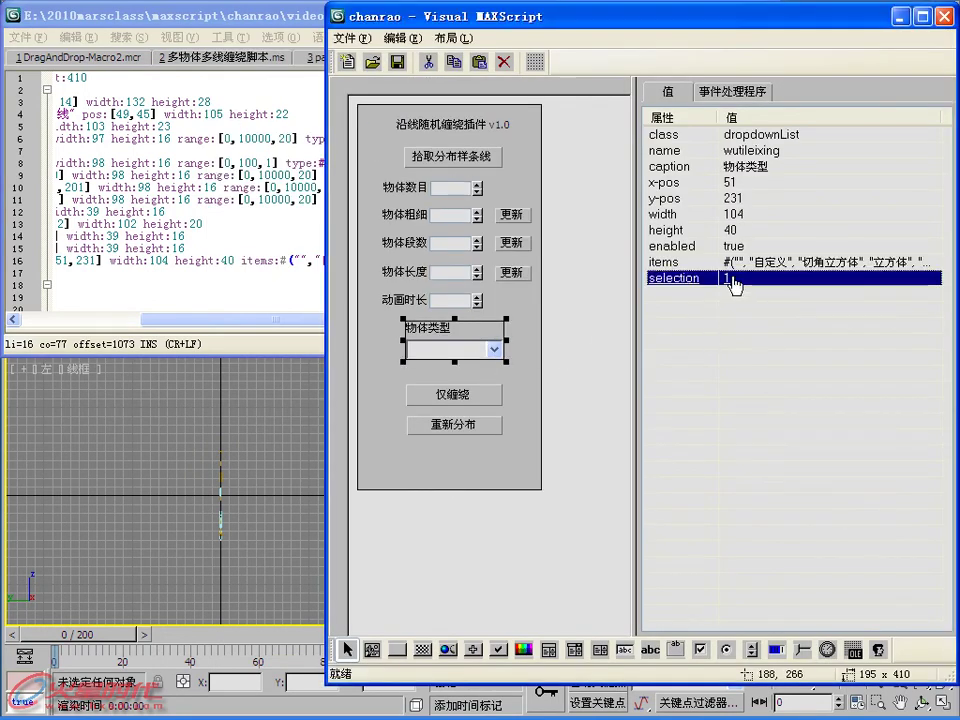
text(0)
key(Return)
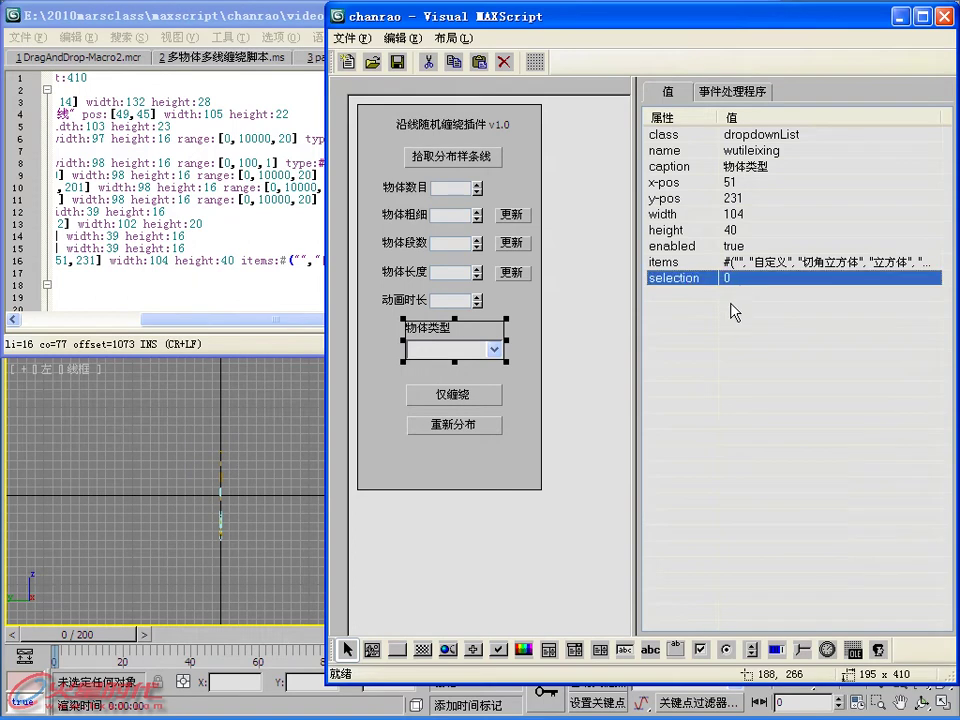
click(728, 261)
key(Escape)
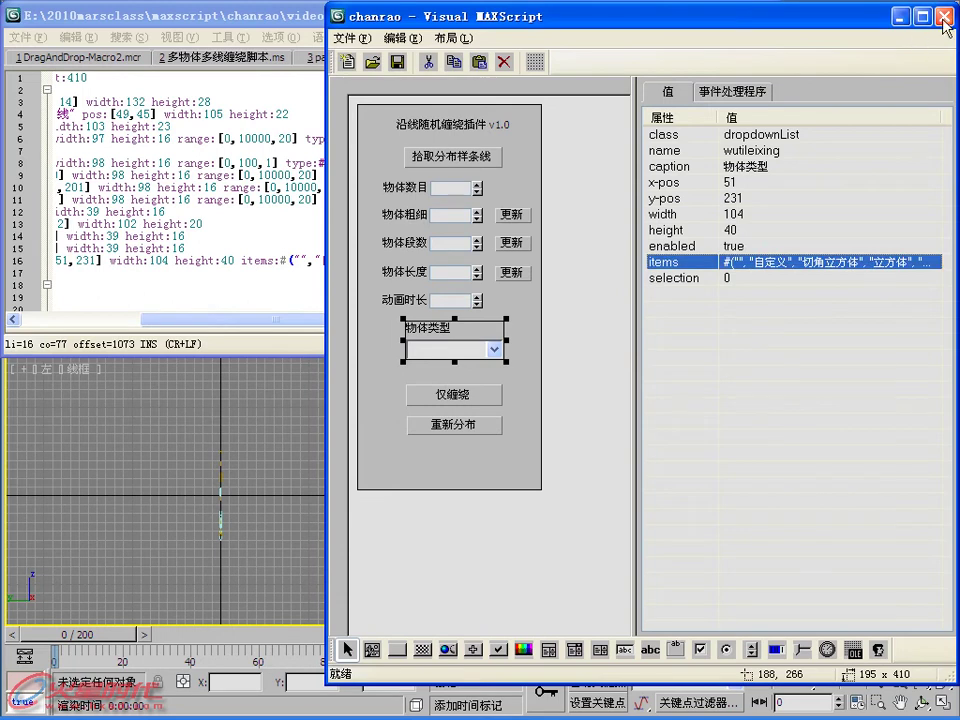
click(397, 62)
- Delete the empty entry and leftover space so line 16's items begin with 自定义
click(943, 16)
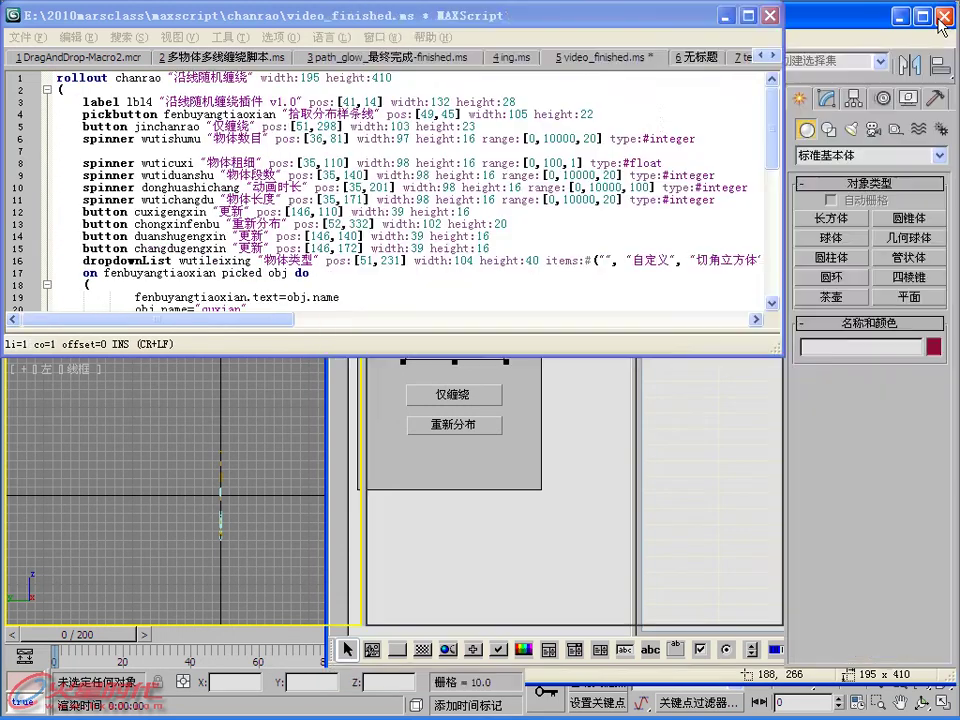
click(599, 271)
click(621, 256)
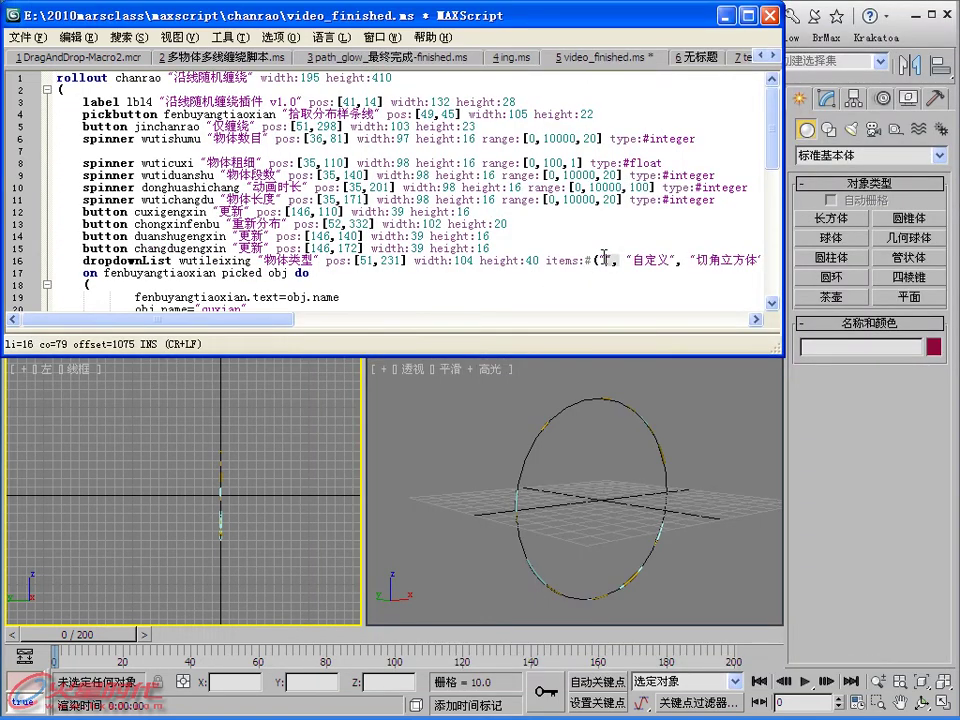
key(BackSpace)
key(BackSpace)
key(BackSpace)
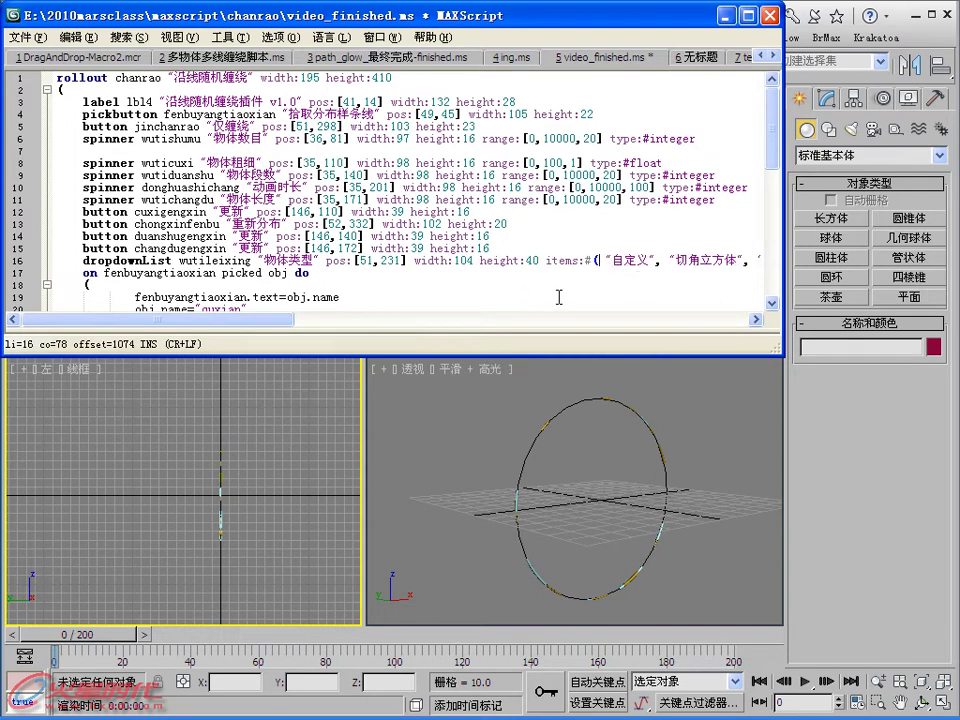
key(BackSpace)
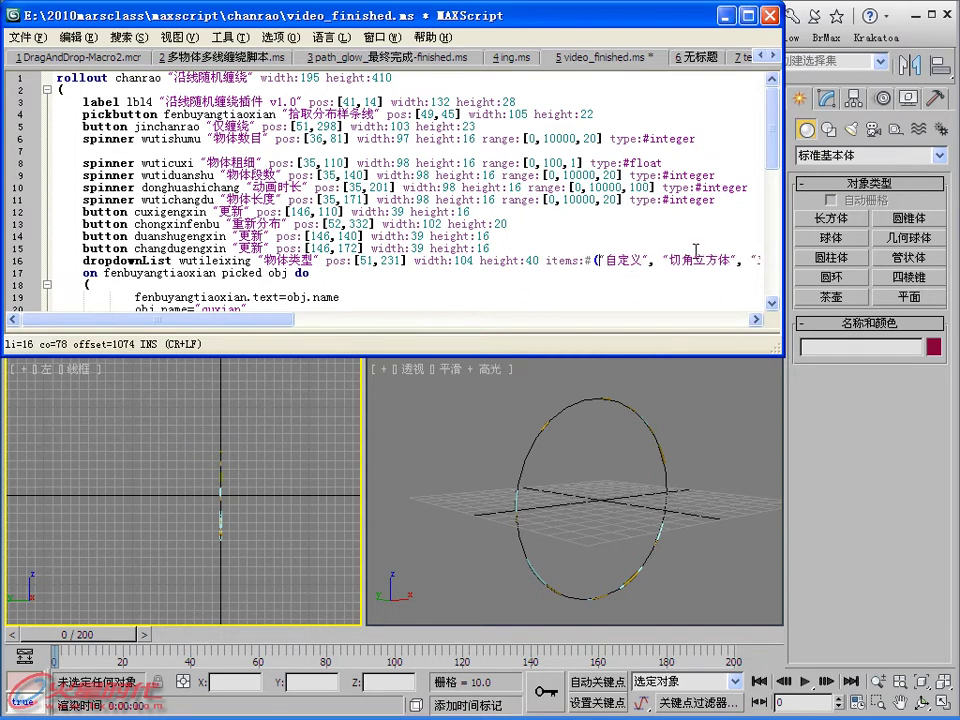
- Evaluate All, check the 物体类型 choices, and close the 沿线随机缠绕 rollout
click(231, 37)
click(262, 57)
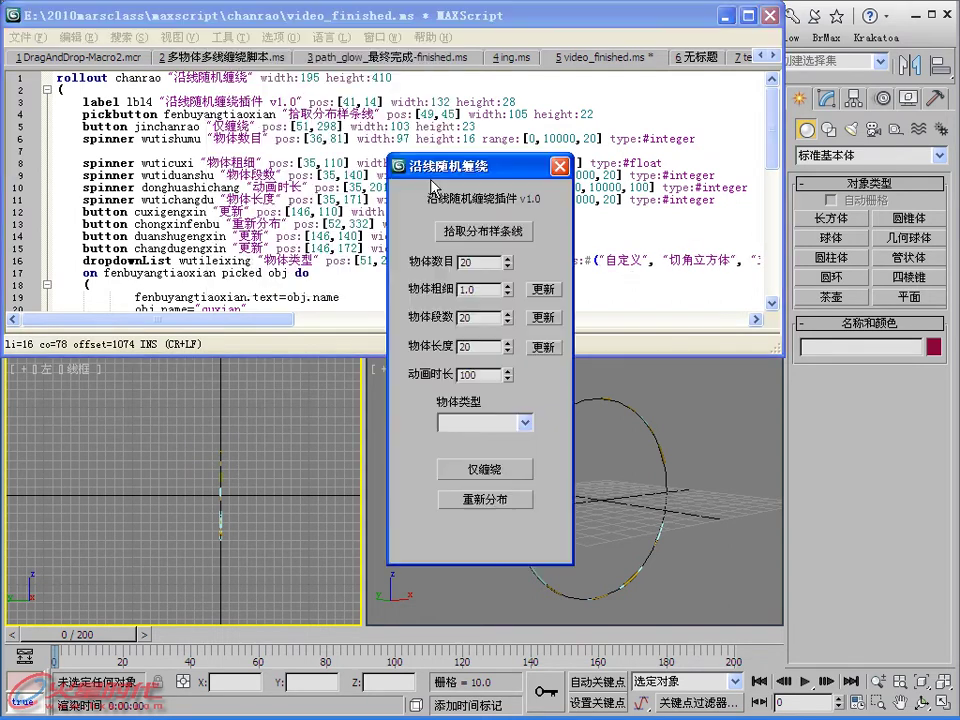
click(512, 427)
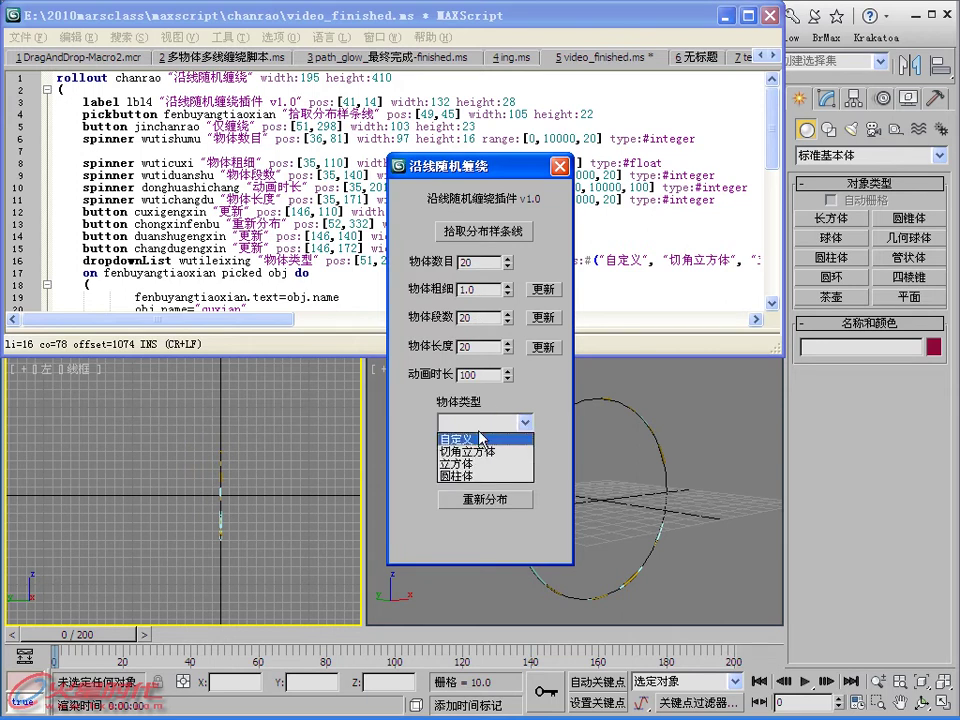
click(530, 422)
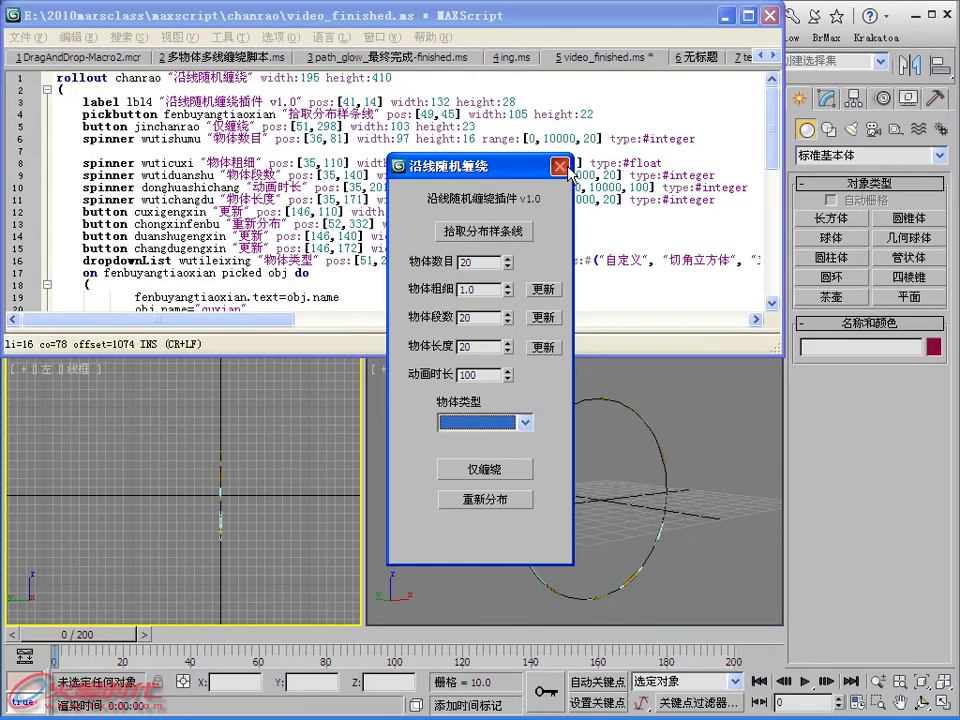
click(561, 167)
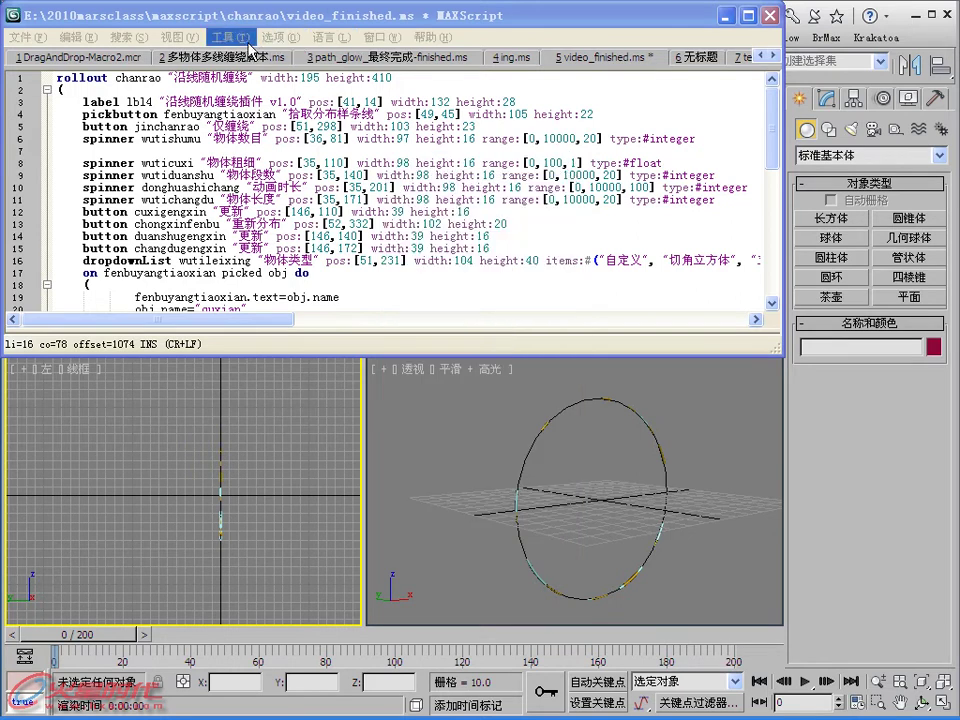
- Raise the 仅缠绕 and 重新分布 buttons to y 287 and open the 仅缠绕 pressed handler
click(222, 37)
click(262, 99)
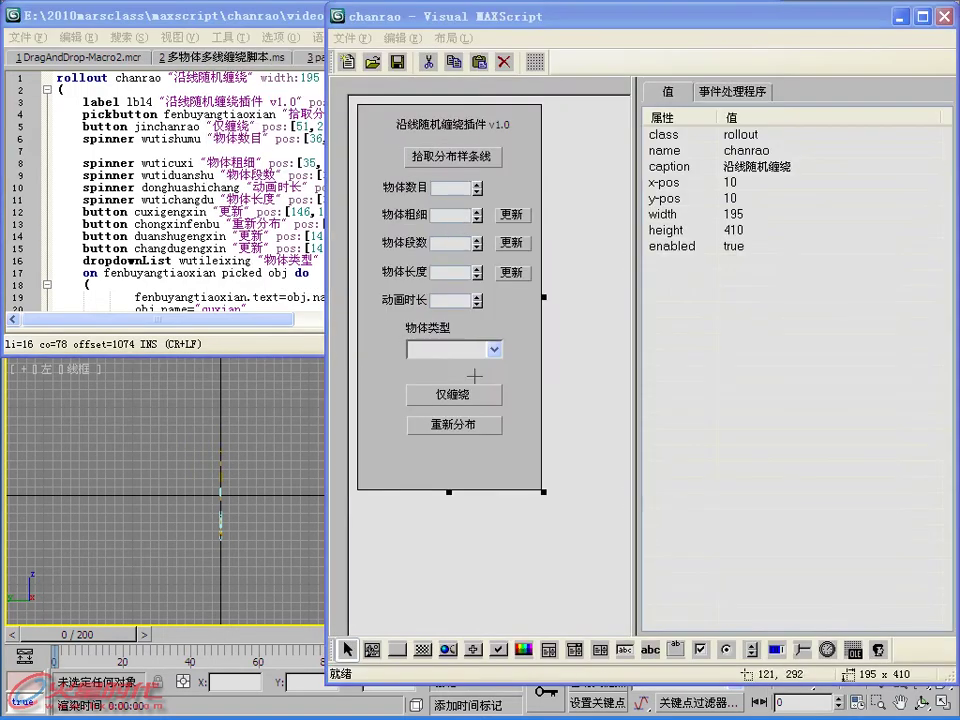
click(435, 395)
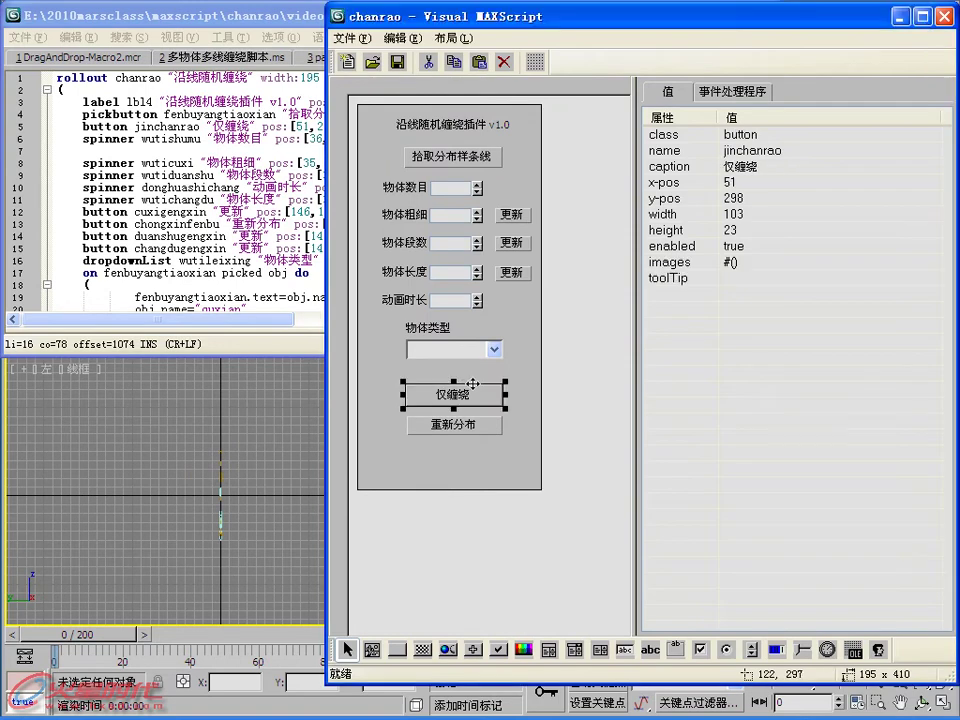
mouse_move(468, 406)
mouse_down()
mouse_move(459, 430)
mouse_move(440, 387)
mouse_up()
drag(455, 430, 443, 387)
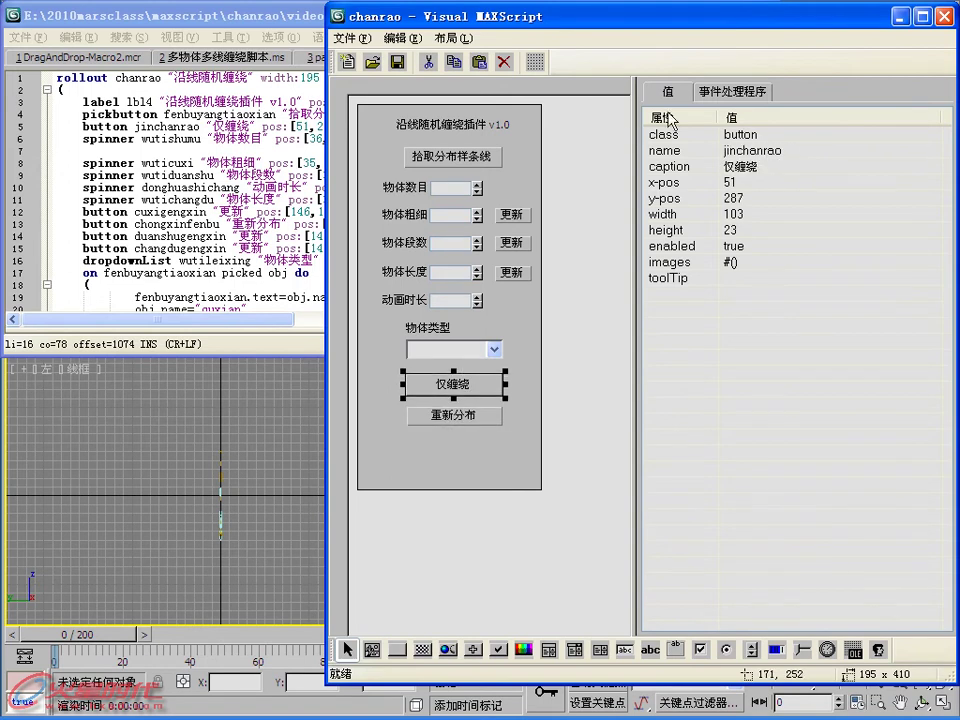
click(706, 97)
double_click(682, 134)
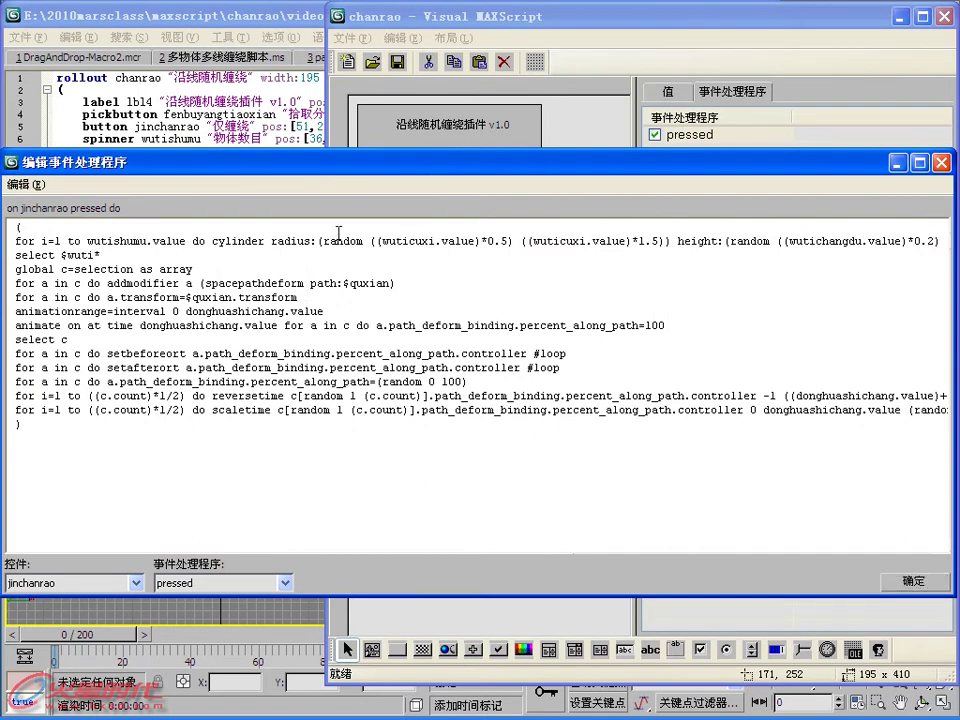
- Duplicate the 'for i=1…' cylinder loop line, prefix the first copy with 'if', and apply
key(Return)
key(Return)
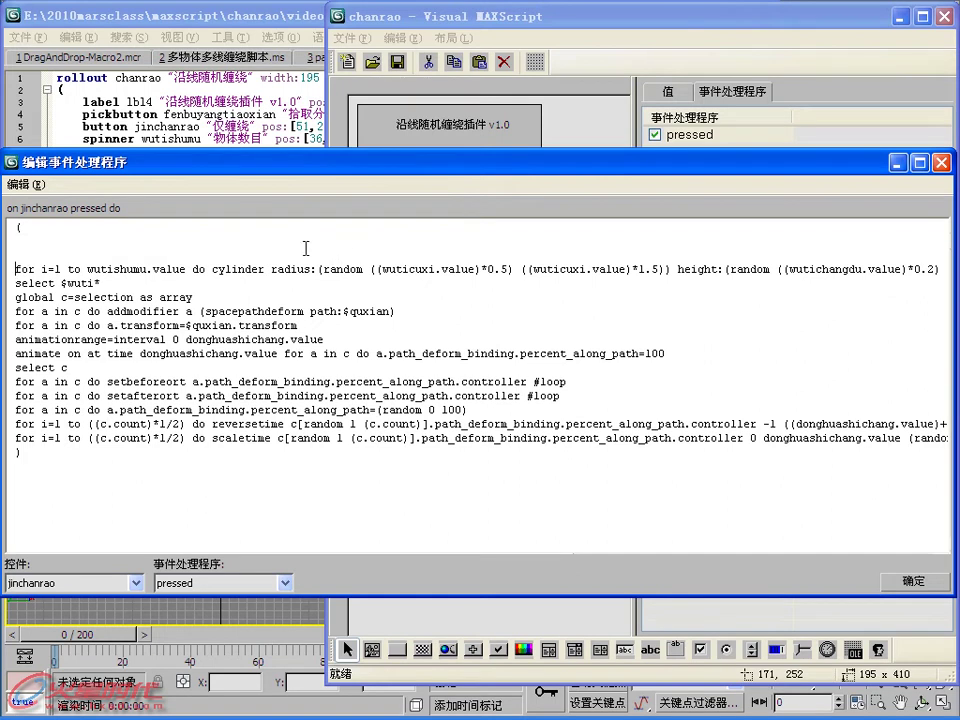
triple_click(15, 266)
key(ctrl+c)
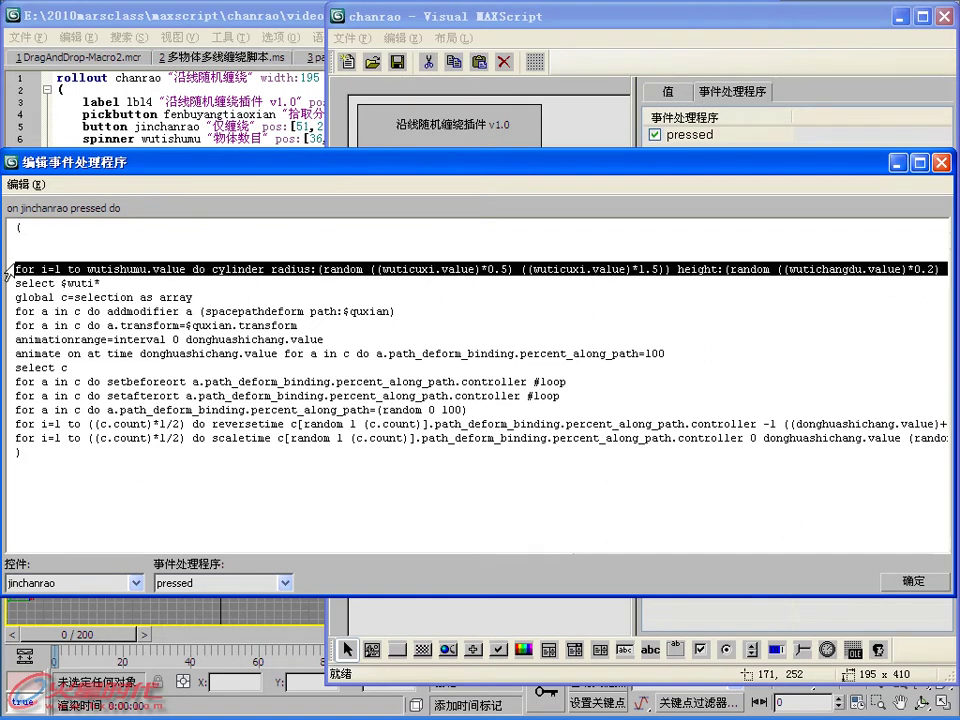
click(18, 246)
key(ctrl+v)
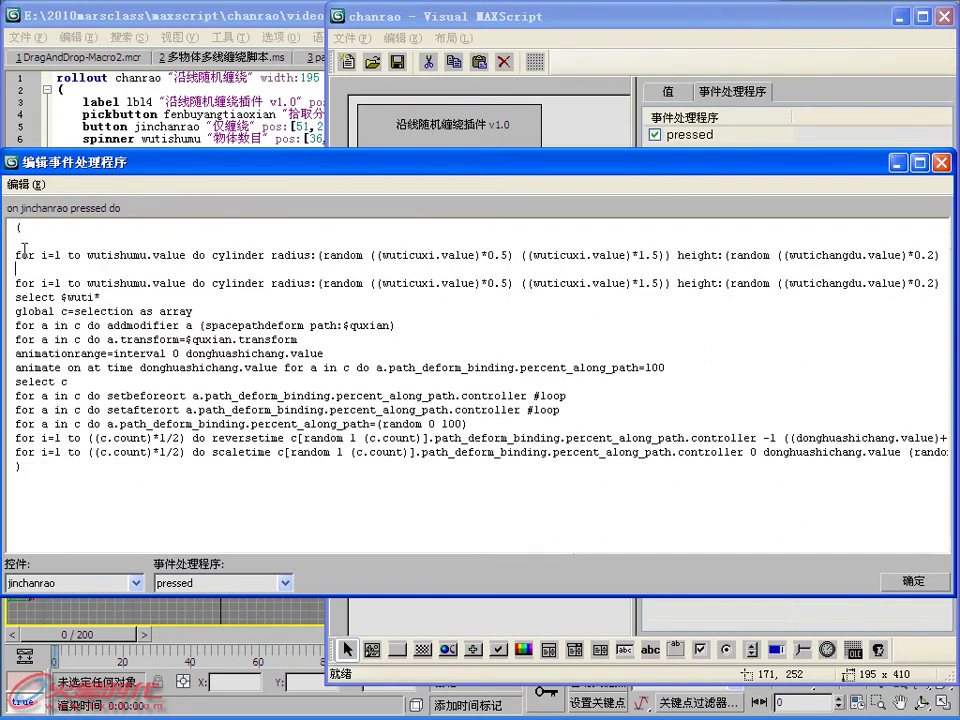
key(BackSpace)
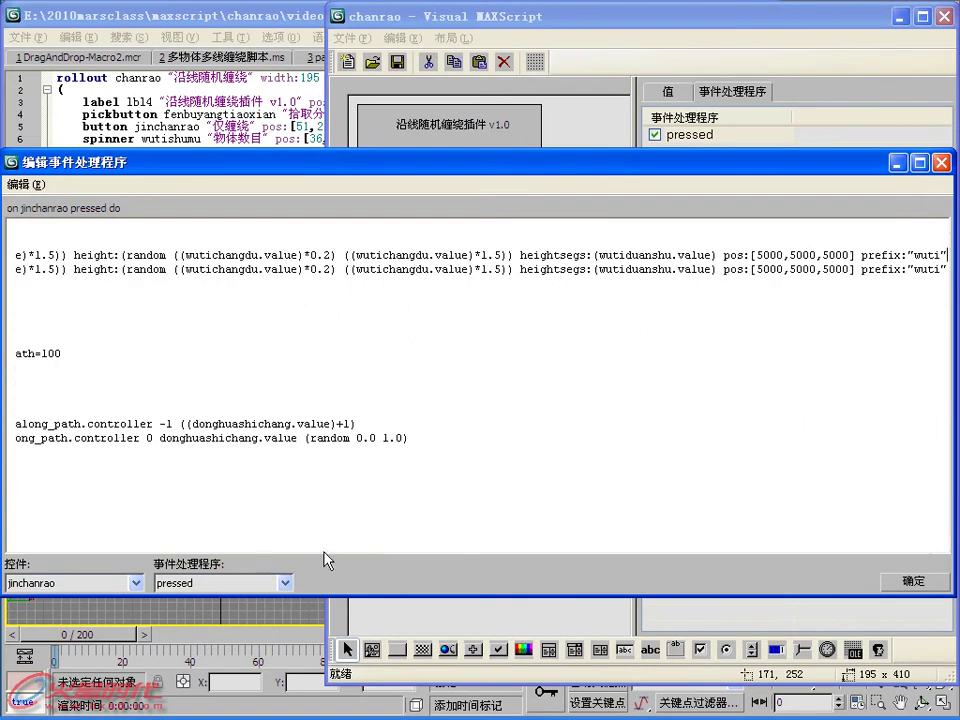
key(shift+Home)
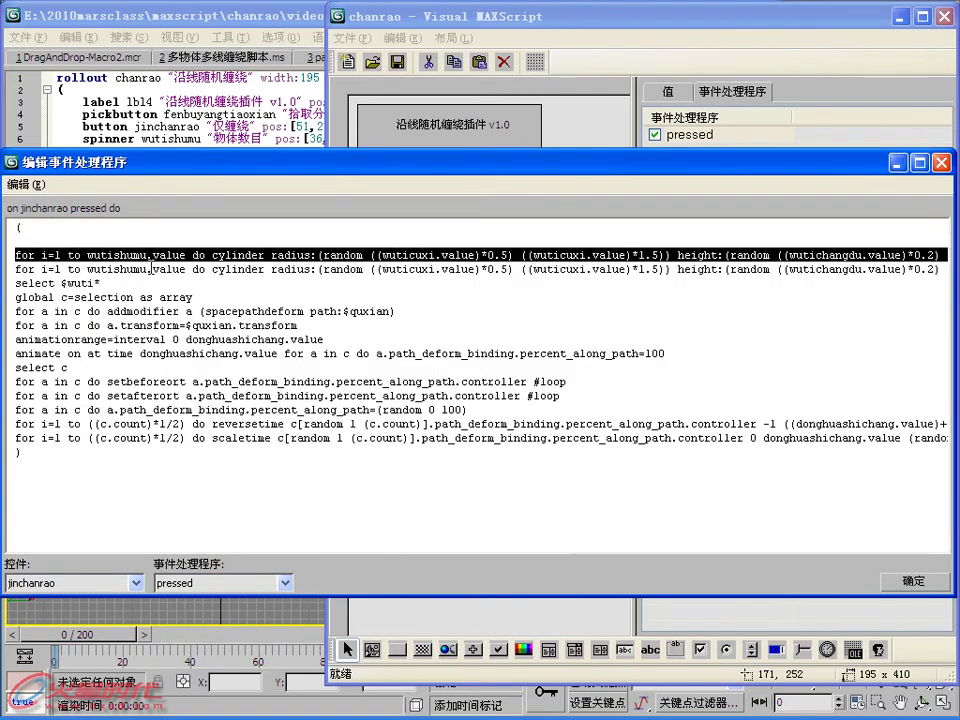
click(151, 268)
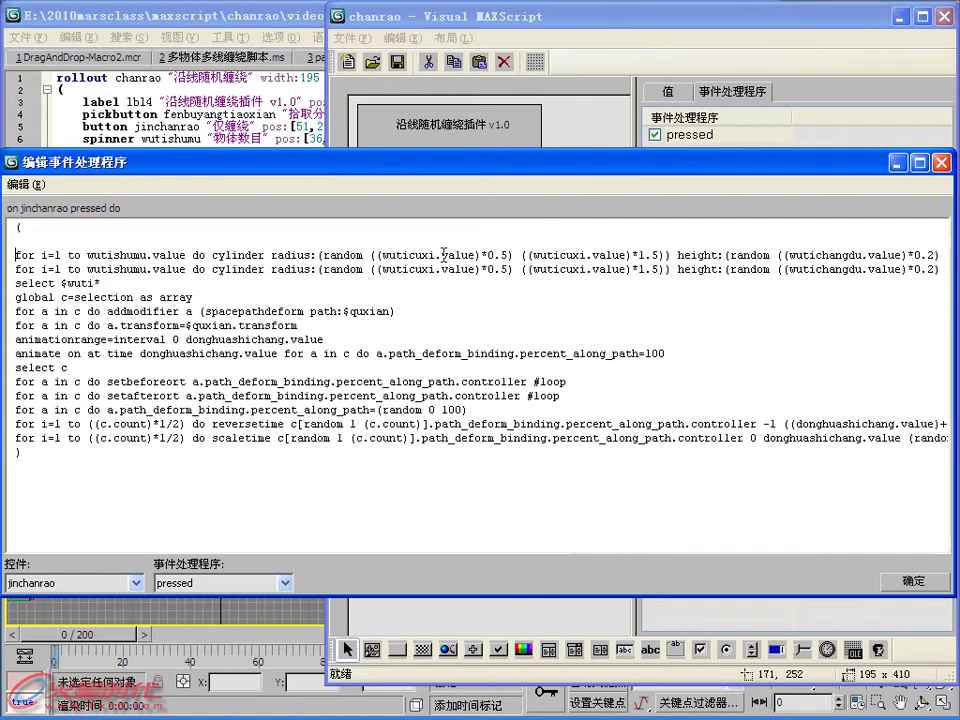
text(if)
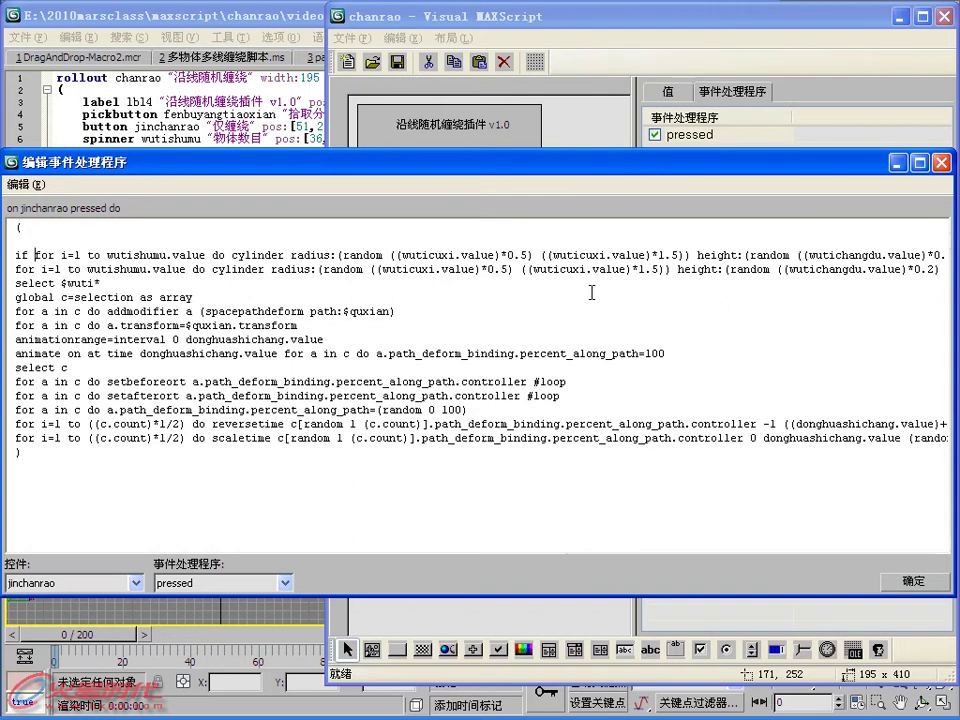
click(913, 581)
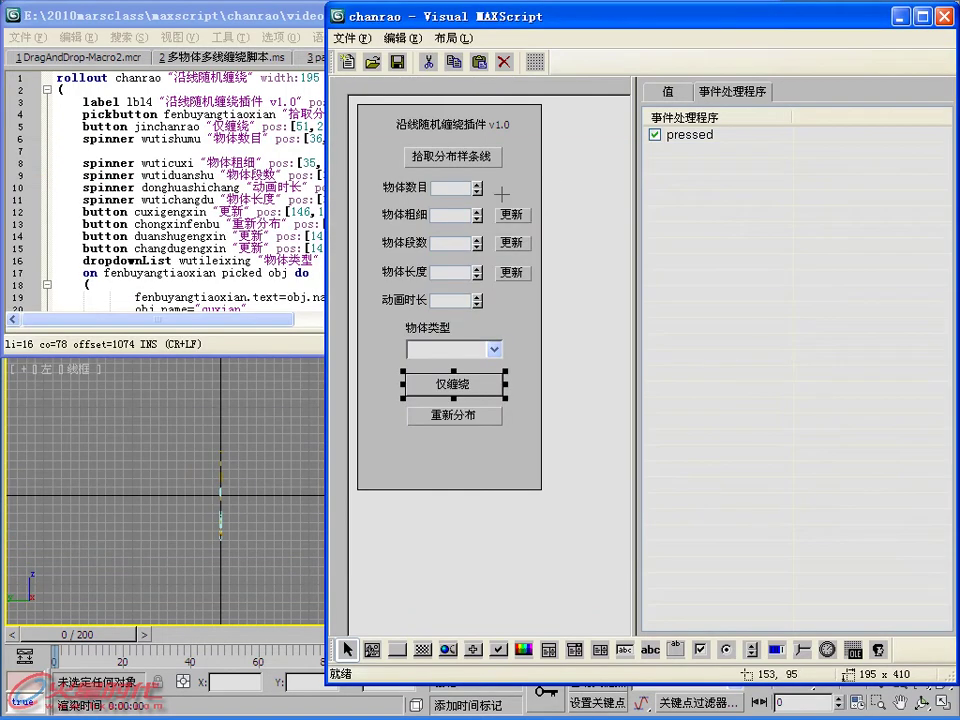
- Confirm the 物体类型 dropdown is named wutileixing, then reselect the 仅缠绕 button's event handlers
double_click(690, 134)
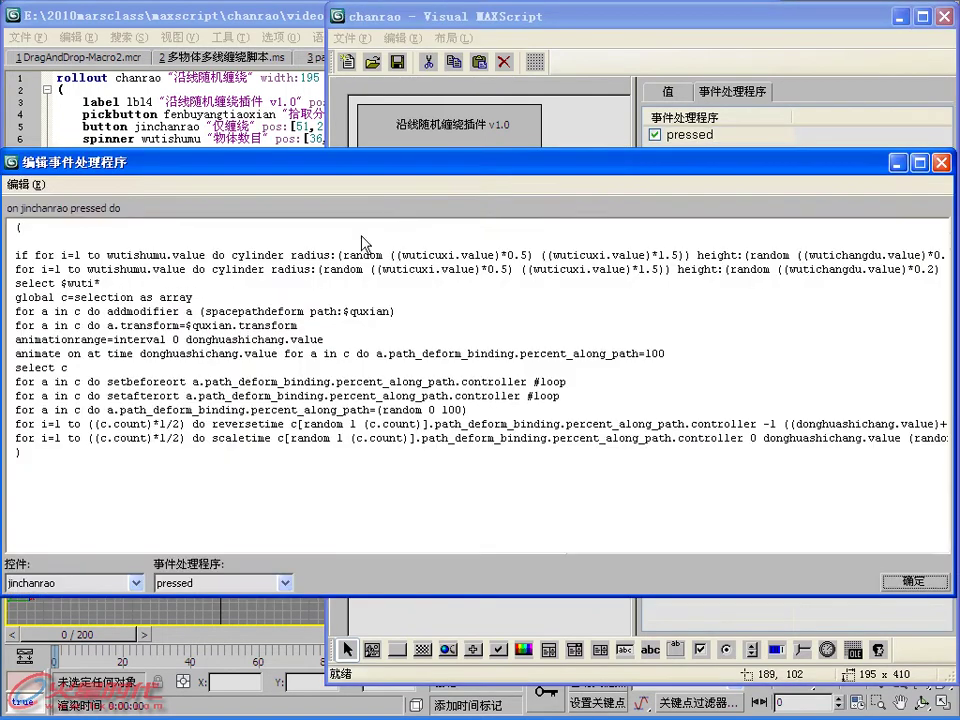
click(942, 162)
click(450, 340)
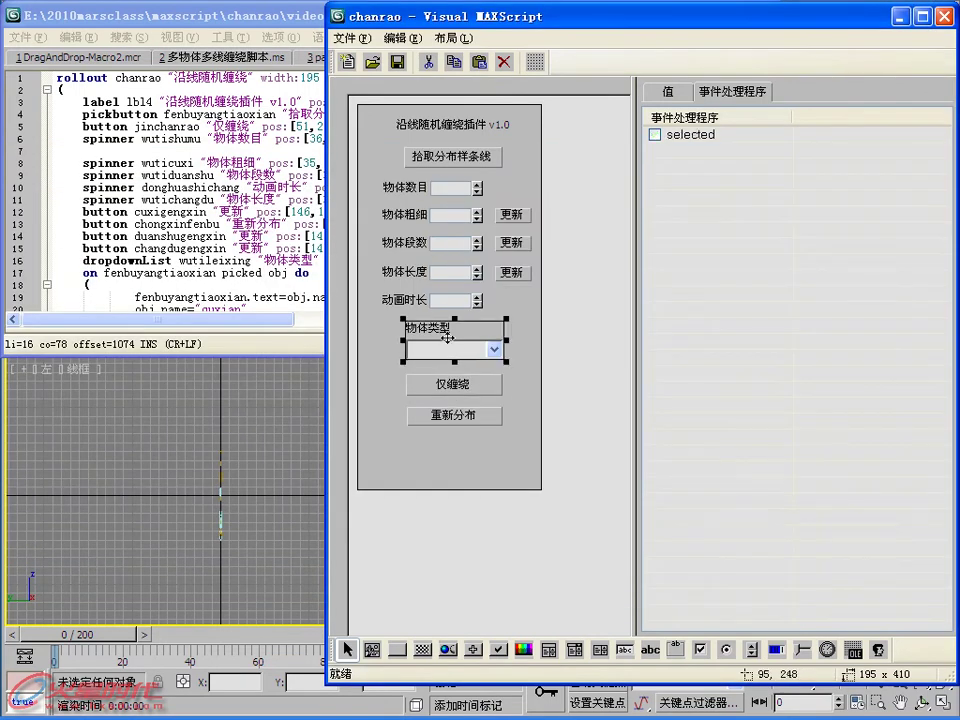
click(668, 91)
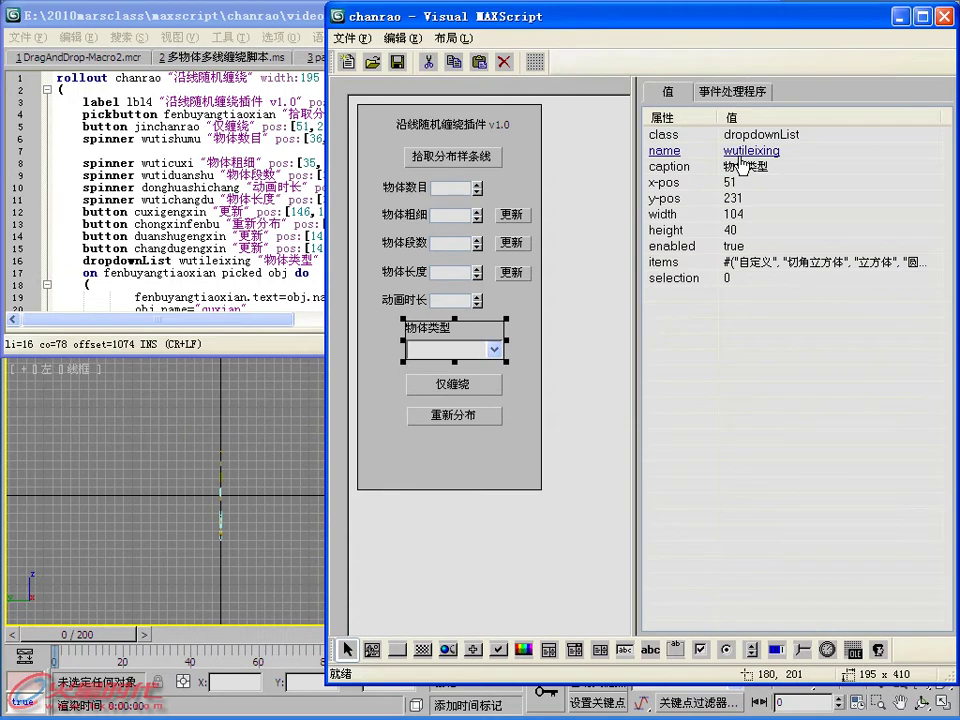
click(733, 91)
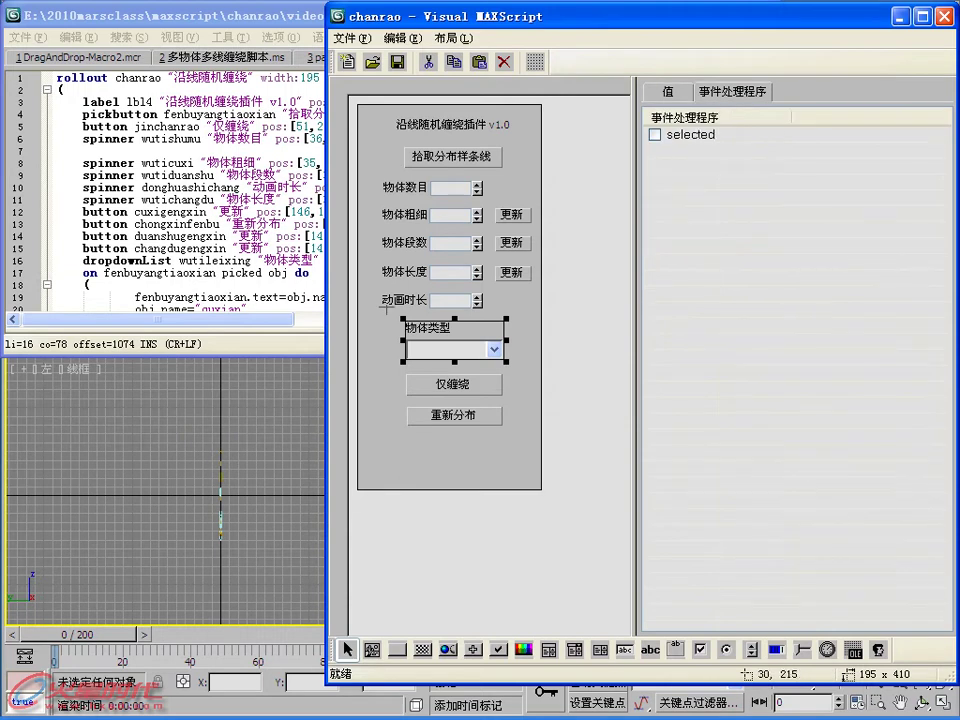
click(453, 384)
- Prefix the first cylinder loop with if wutileixing.selected=="圆柱体" then, and apply the edit
click(680, 140)
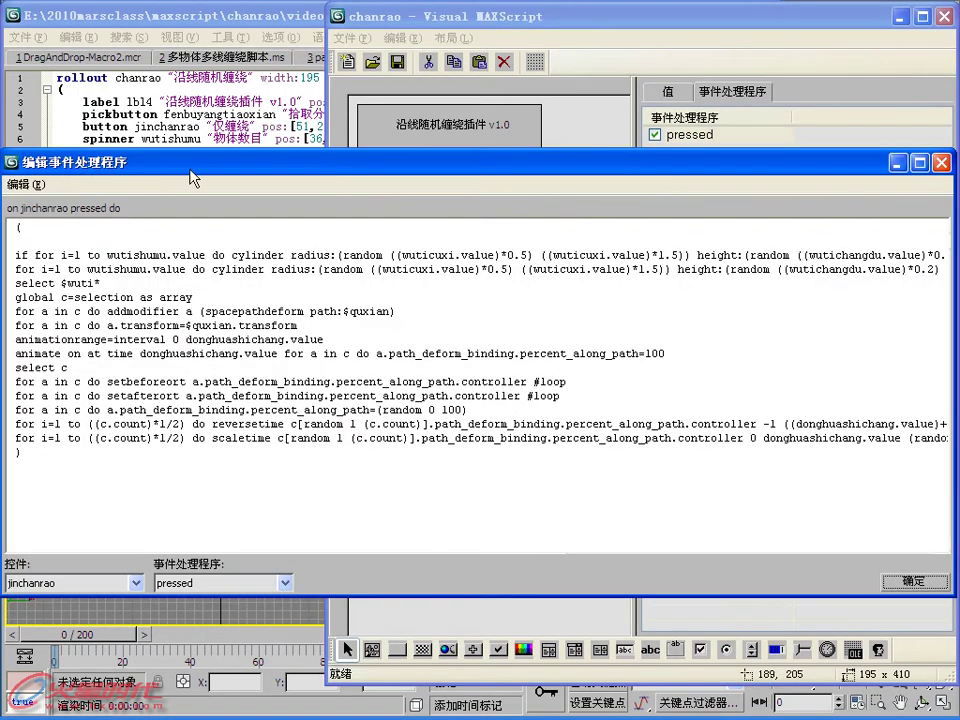
text(wutilein)
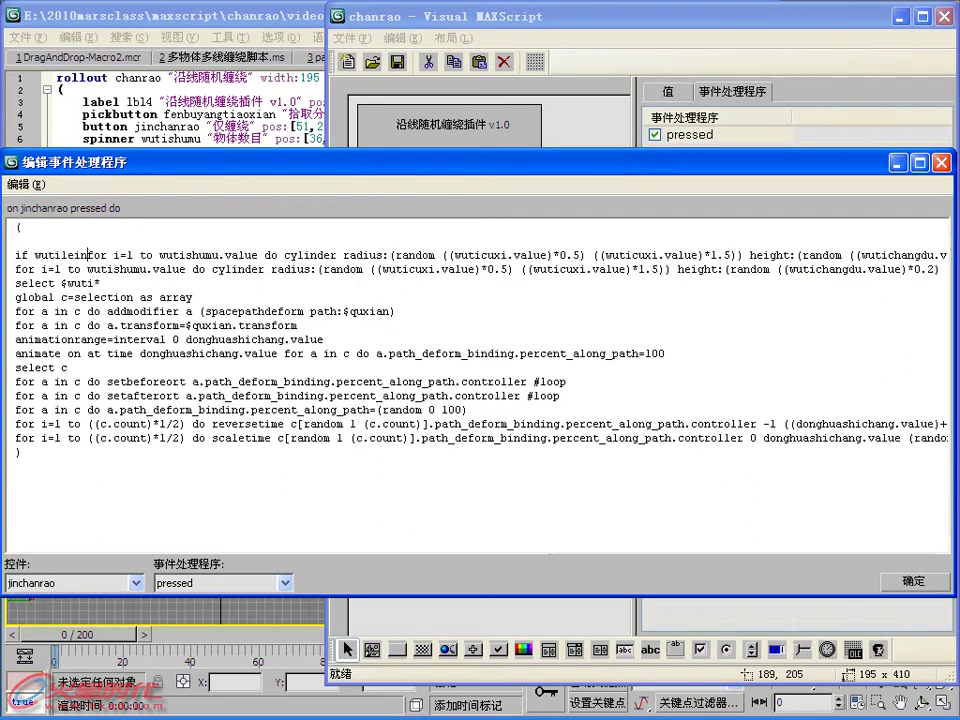
text(xing.)
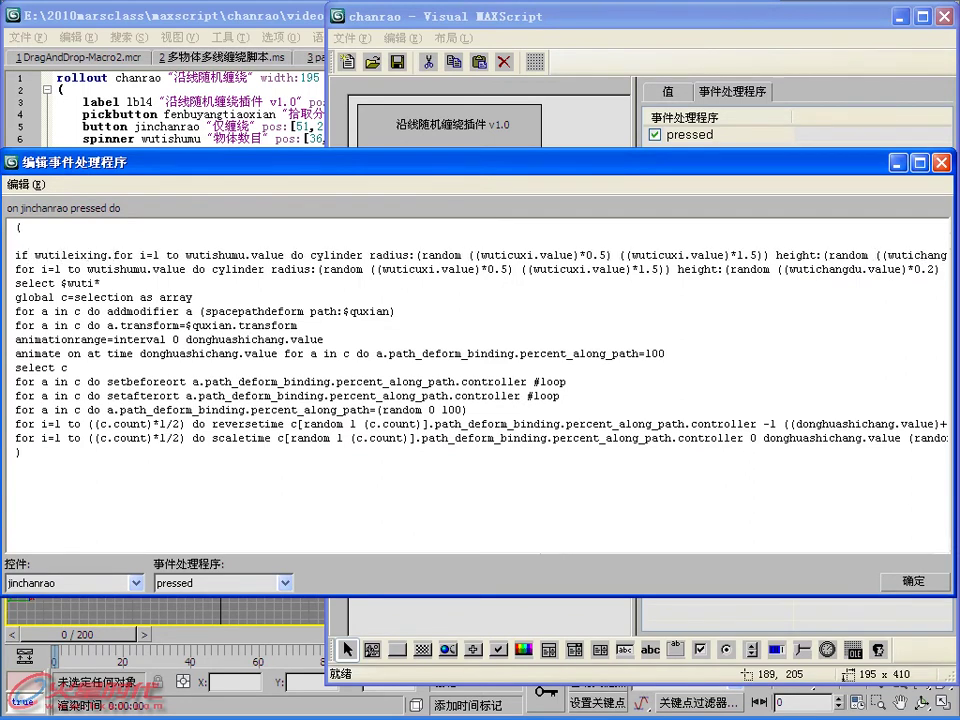
text(selected)
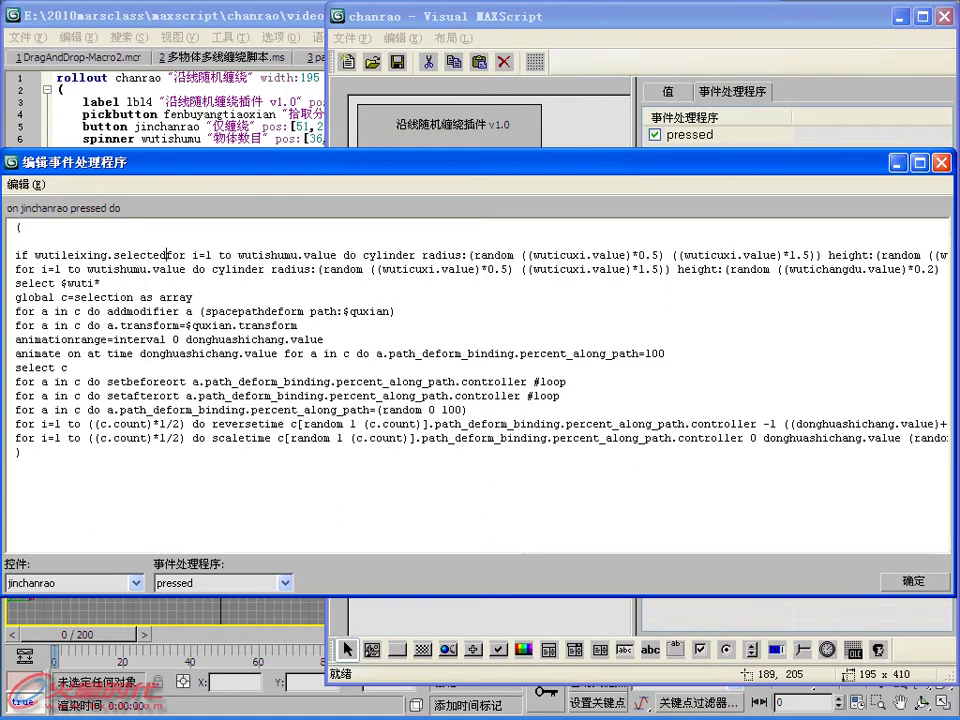
text(==)
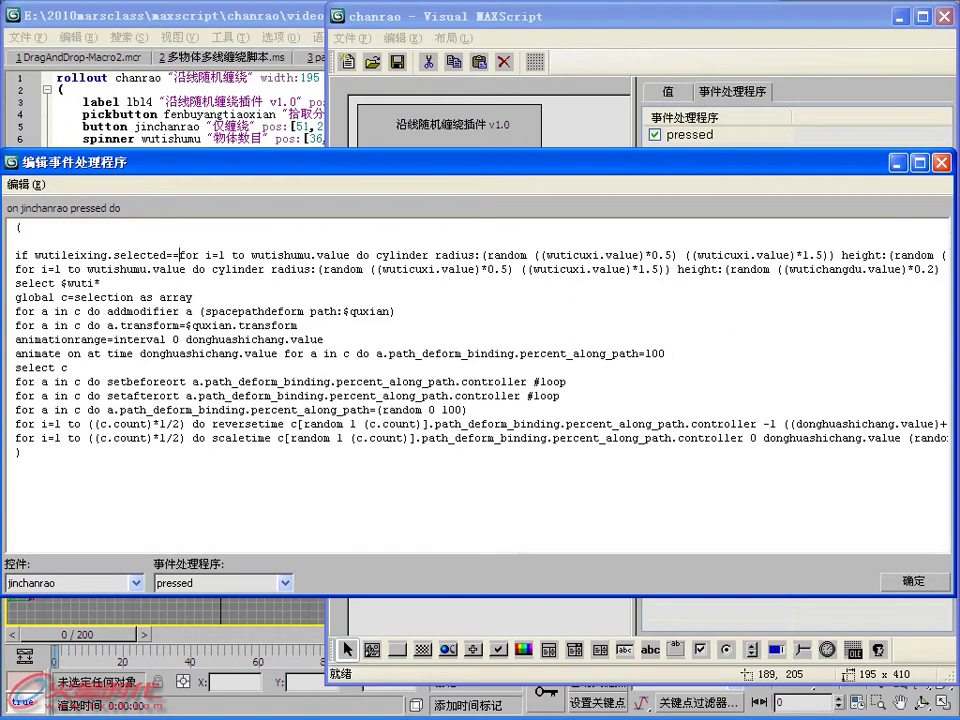
text("")
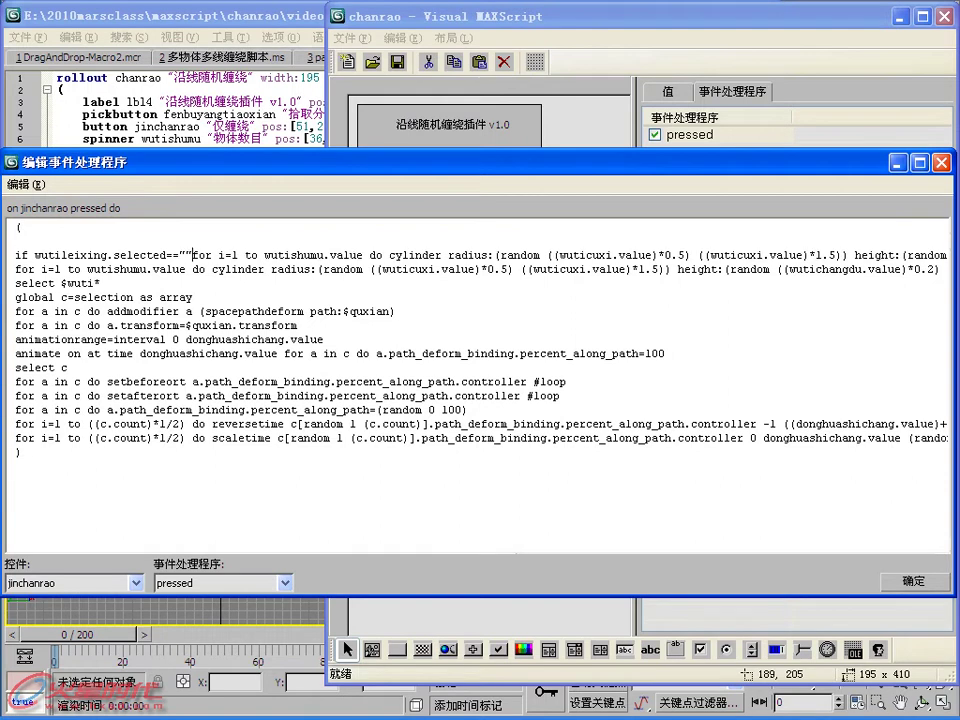
text(yuanzhuti)
key(space)
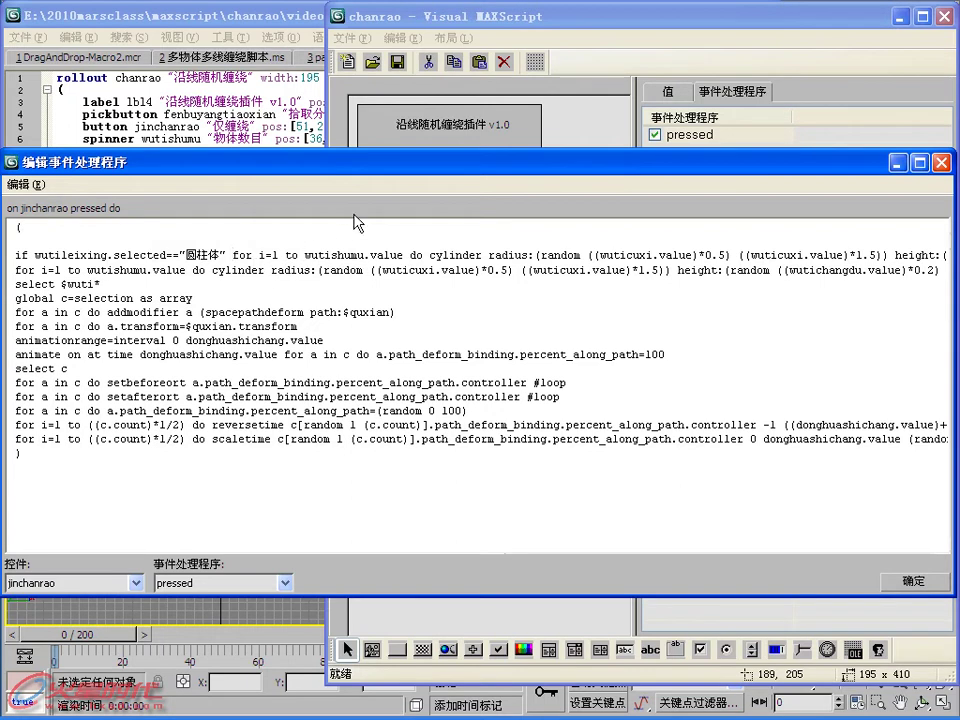
text(the)
key(Return)
text(n)
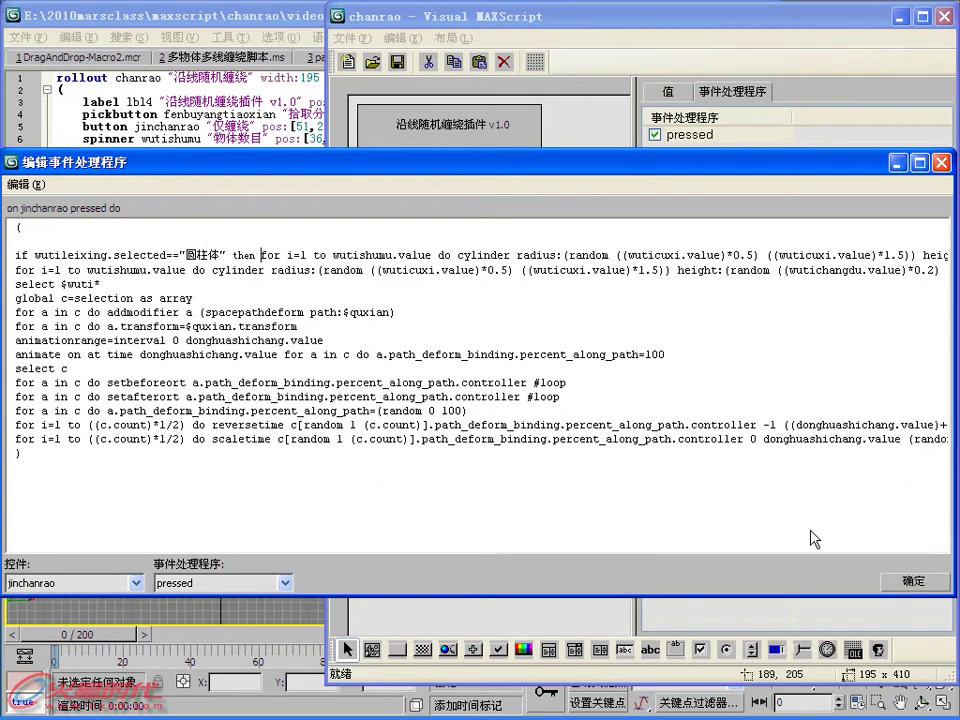
click(912, 580)
- Save the rollout, close the layout editor, and Evaluate All to launch 沿线随机缠绕
click(398, 63)
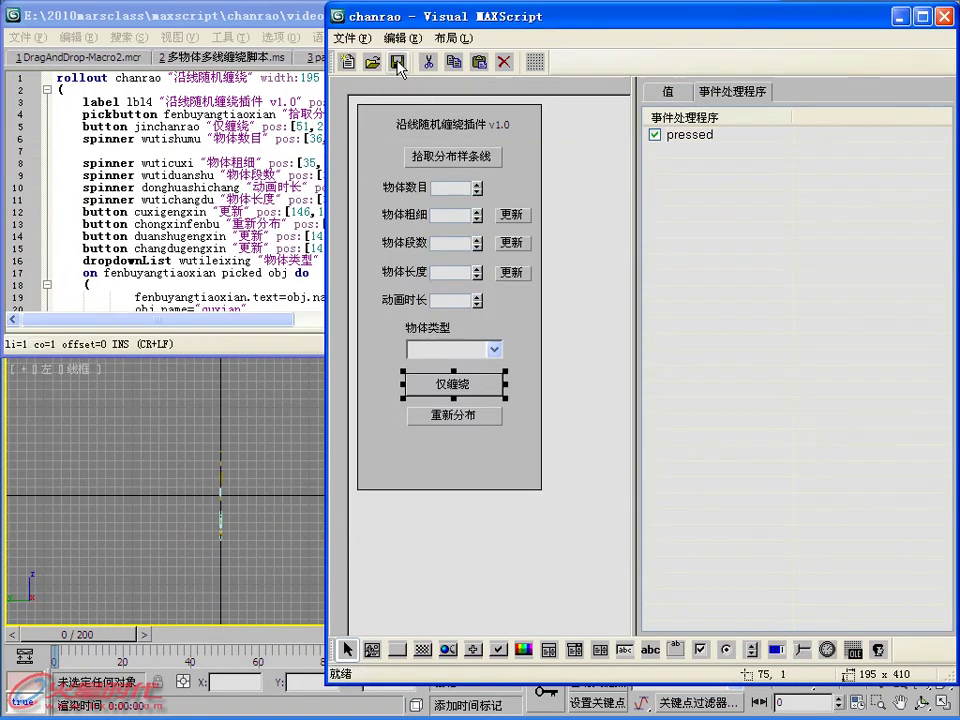
click(944, 16)
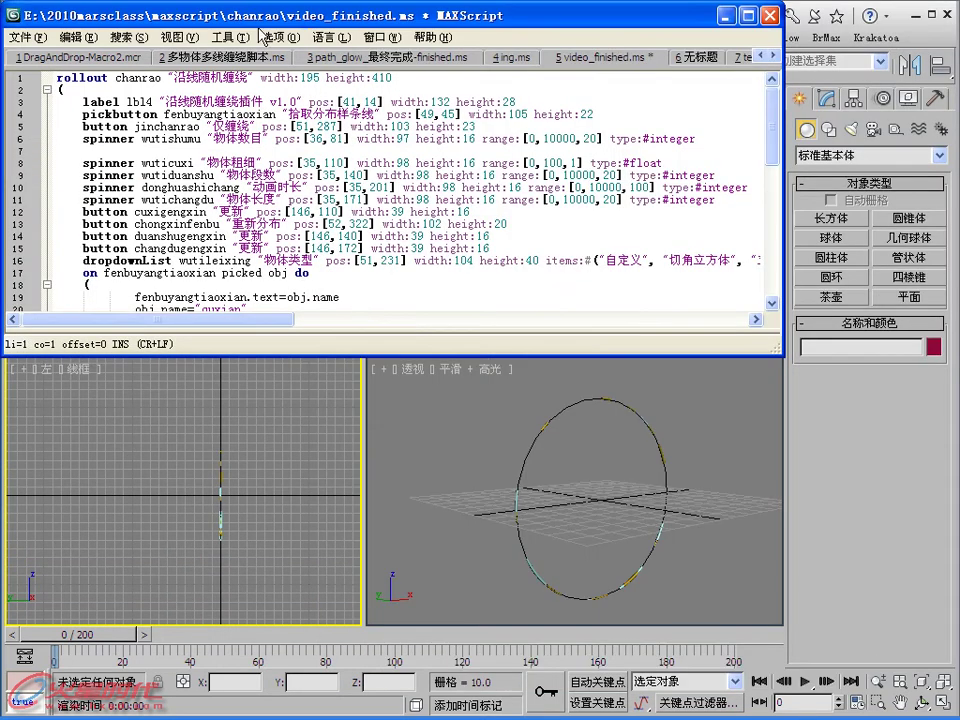
click(264, 37)
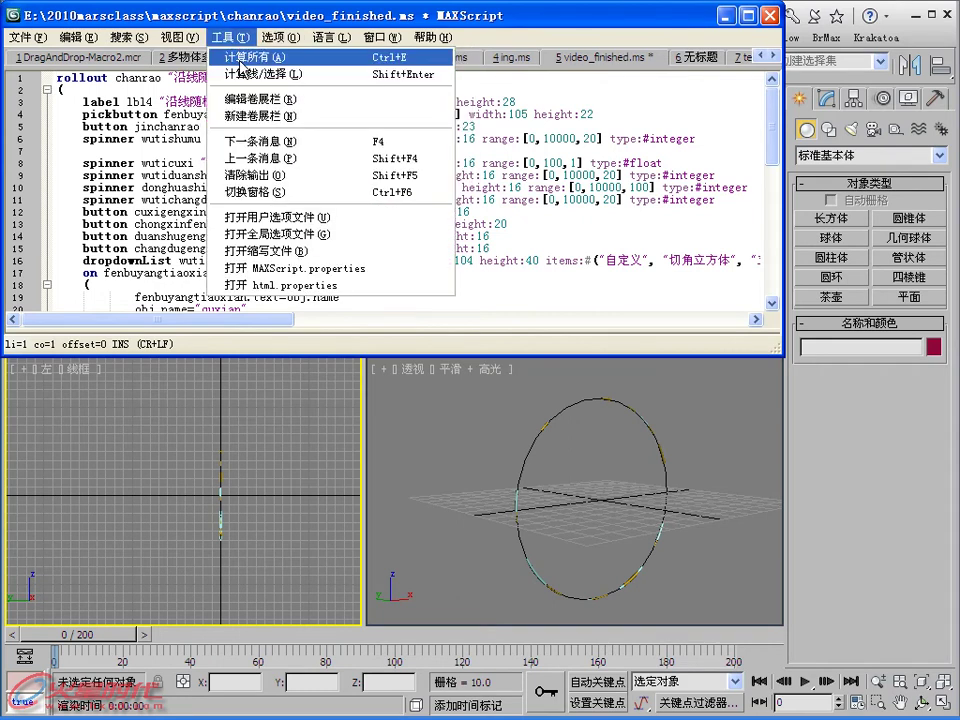
click(240, 68)
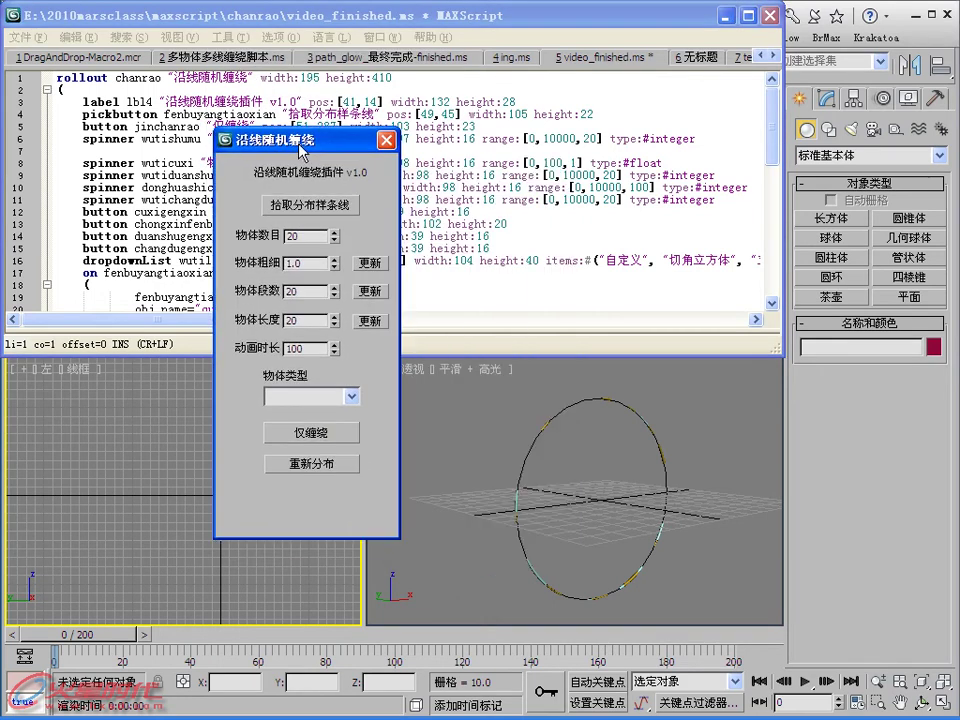
- Move the script editor to the top and activate the 拾取分布样条线 pickbutton
drag(195, 15, 205, 76)
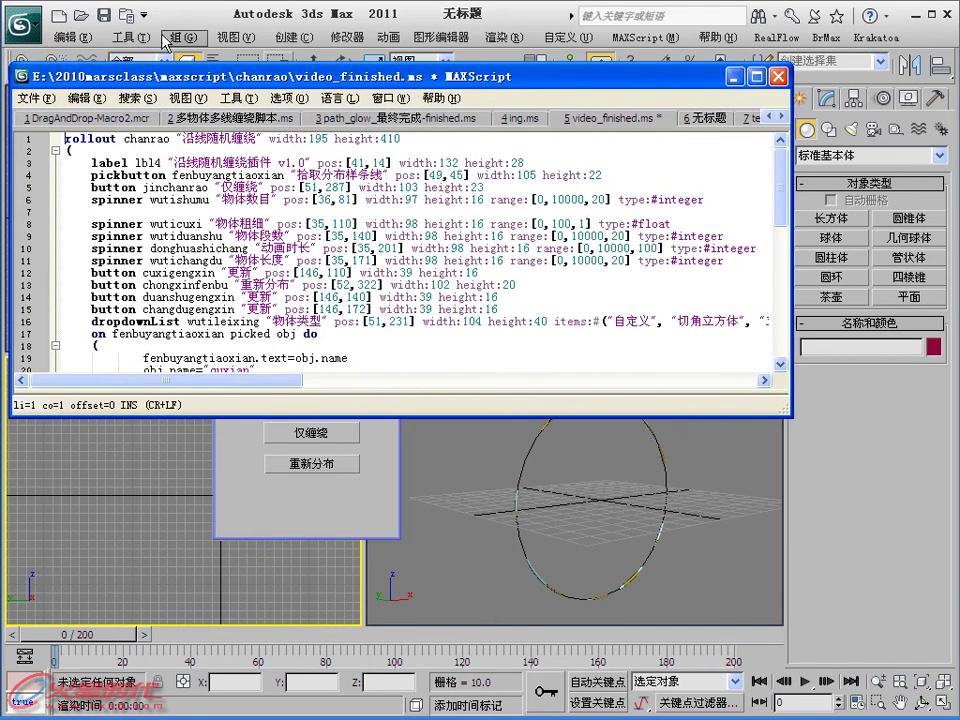
click(93, 41)
click(386, 84)
drag(386, 84, 410, 15)
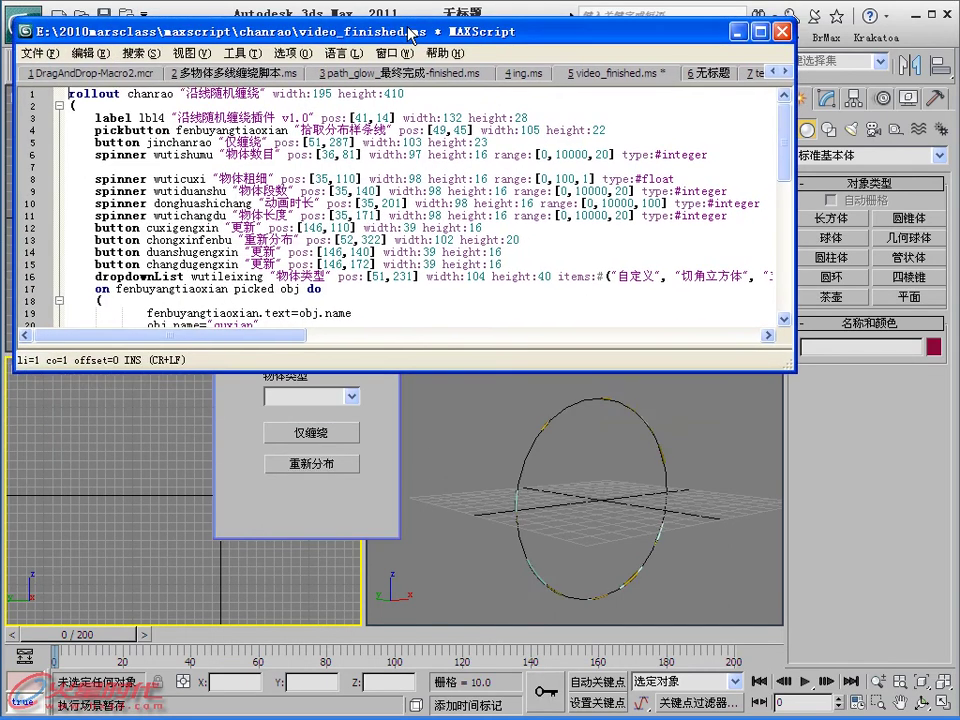
click(362, 396)
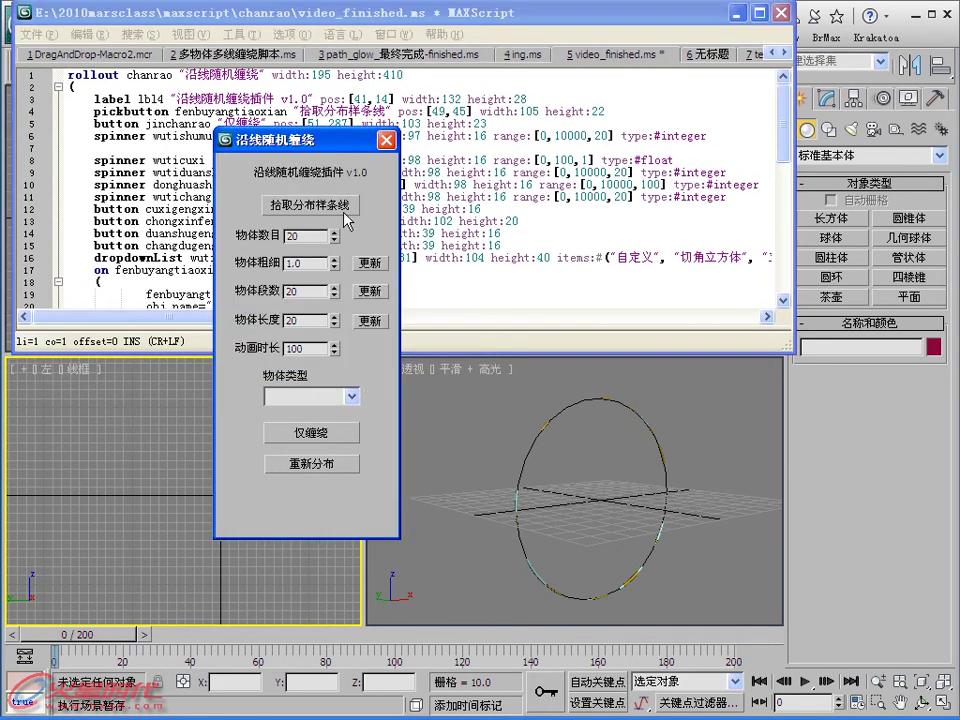
click(330, 206)
- Pick the circle, choose 圆柱体, wrap with 仅缠绕, scrub the animation, and close the tool
click(547, 418)
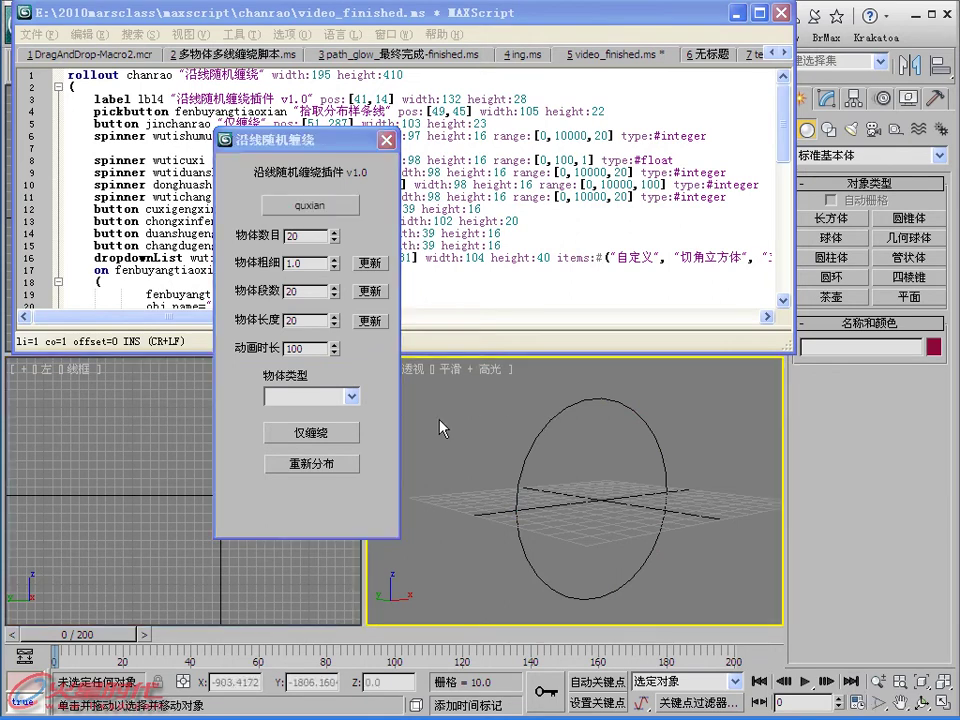
click(351, 396)
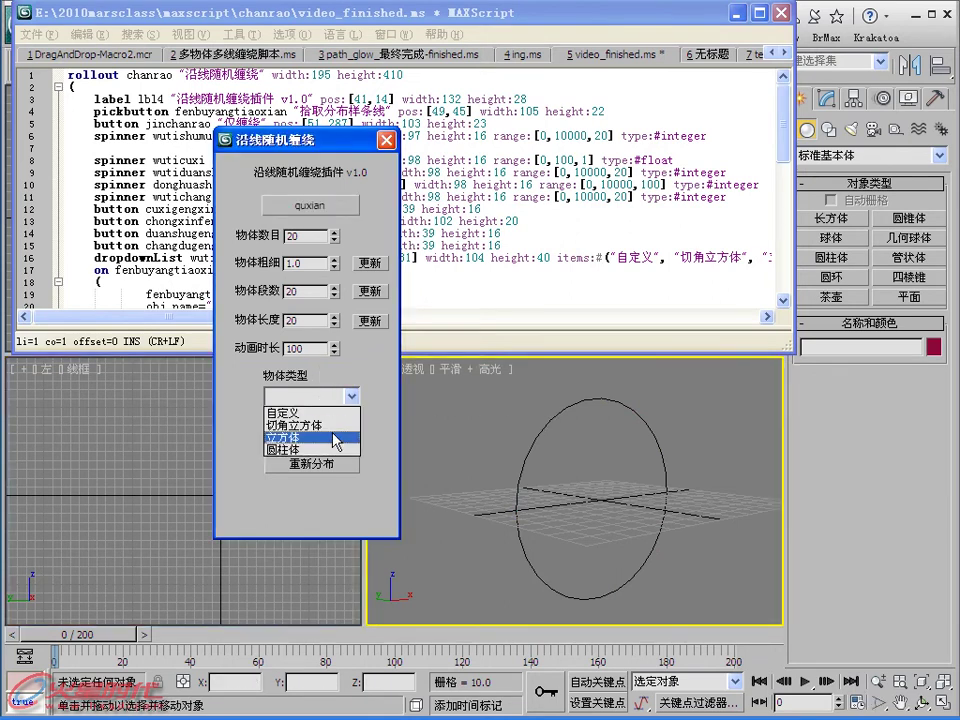
click(336, 450)
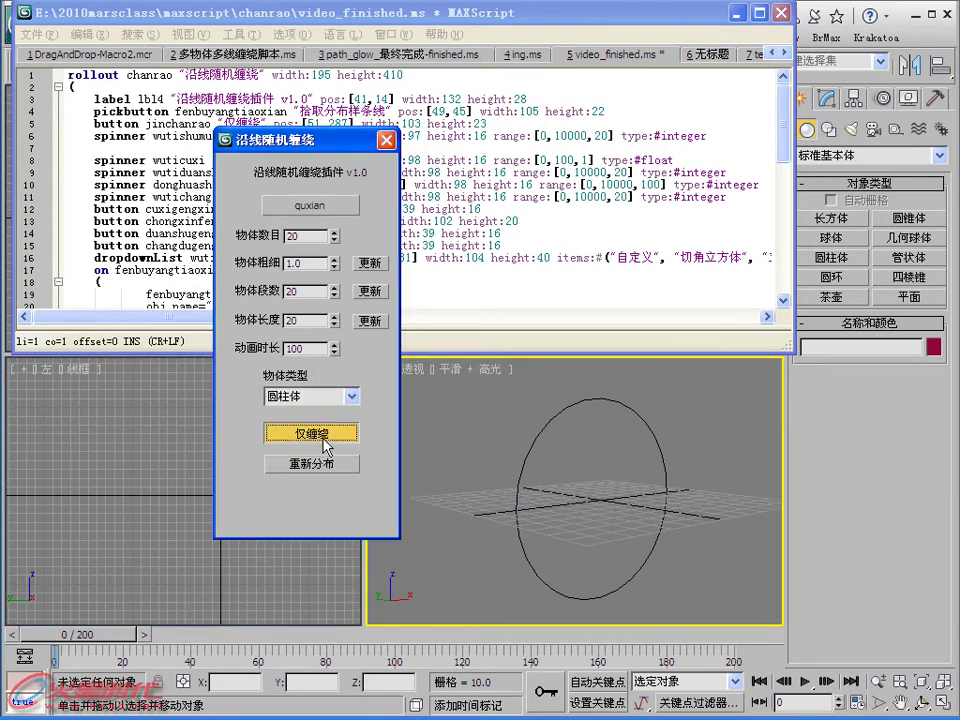
click(325, 433)
mouse_move(65, 634)
mouse_down()
mouse_move(350, 631)
mouse_move(70, 632)
mouse_up()
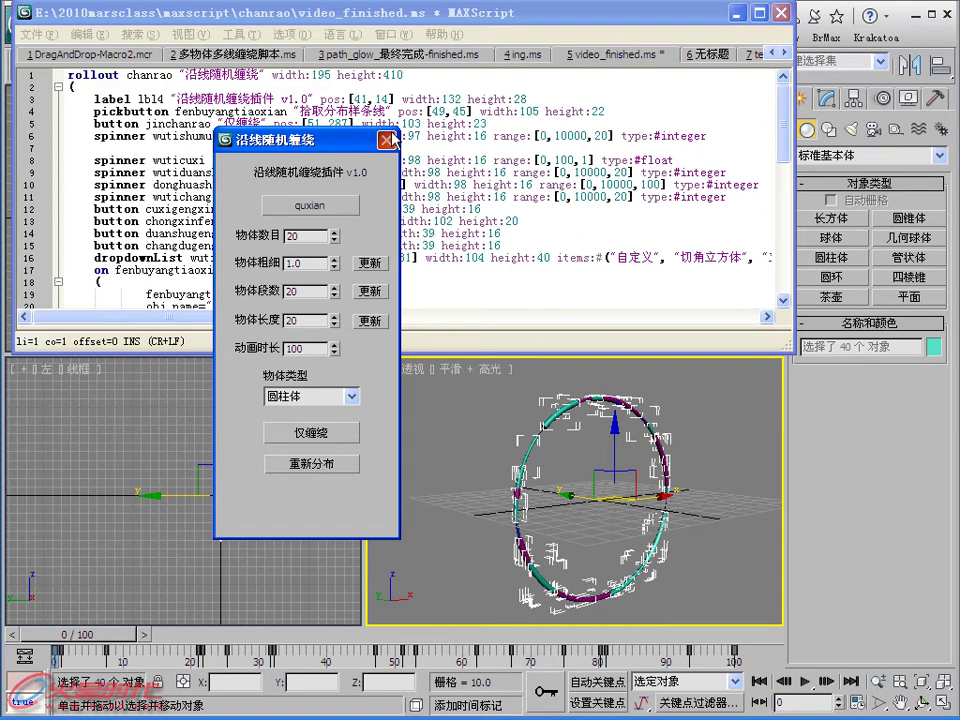
click(386, 141)
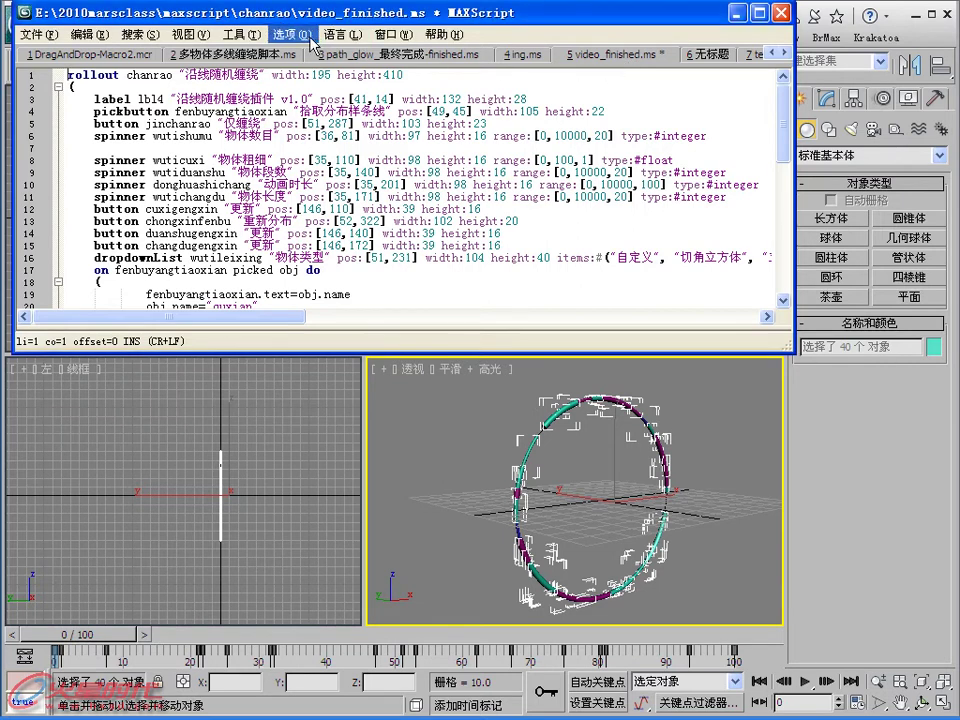
- Open Edit Rollout and bring up the 仅缠绕 button's pressed handler code
click(240, 34)
click(270, 96)
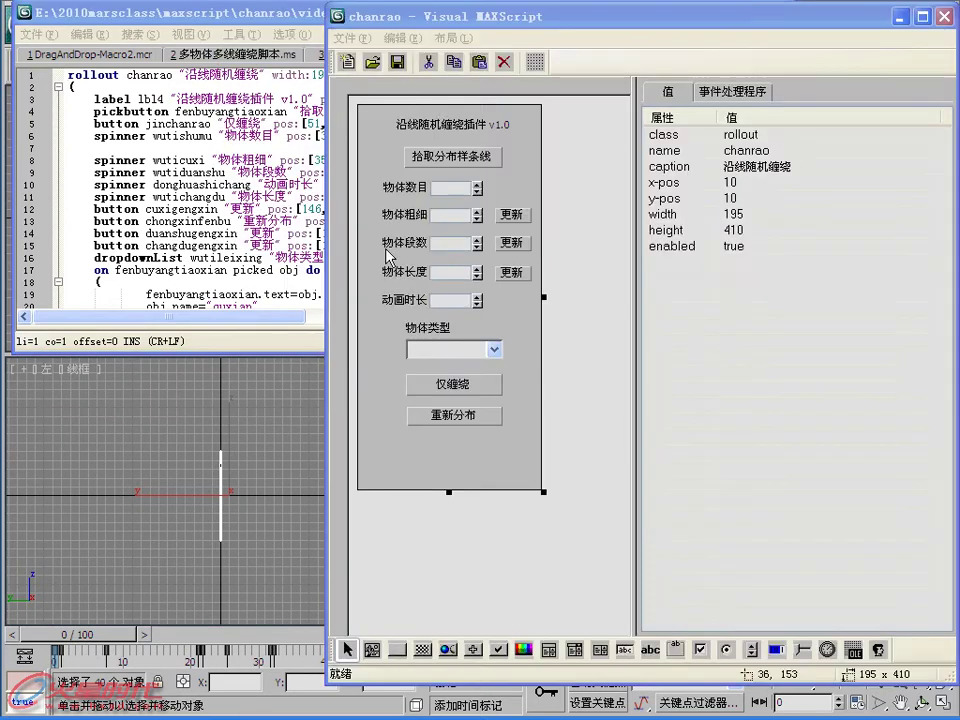
click(446, 340)
click(454, 384)
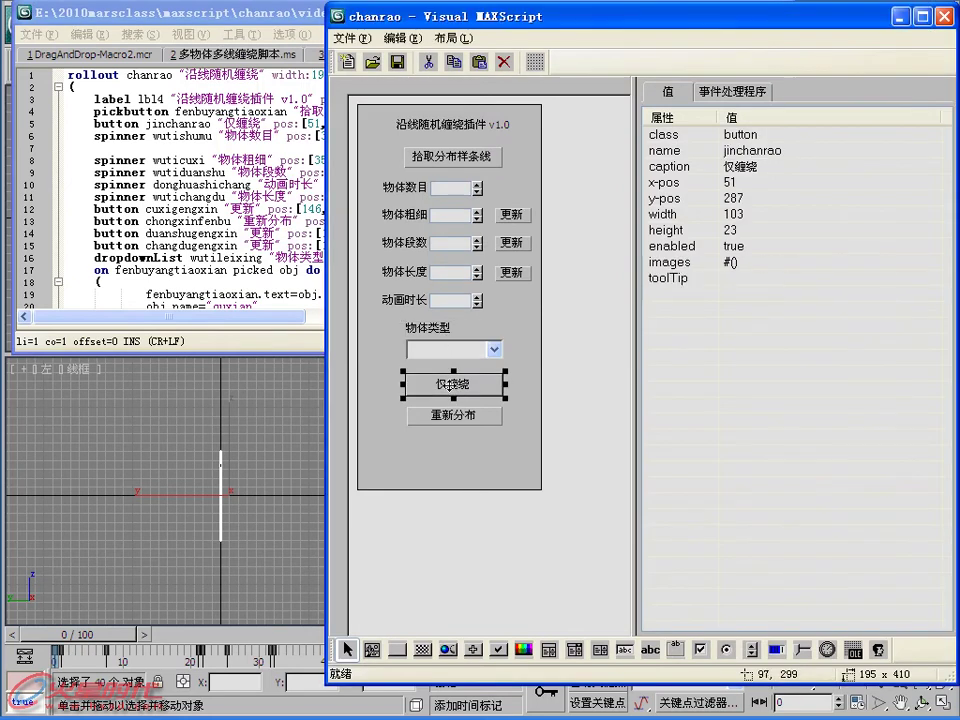
click(736, 91)
click(690, 136)
double_click(689, 140)
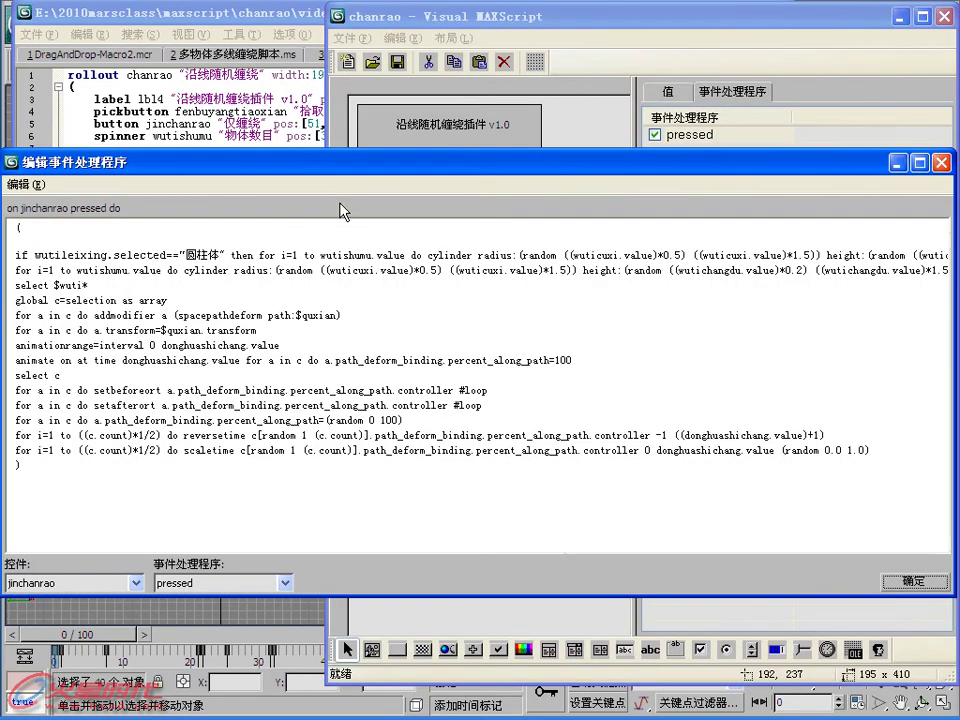
- Copy the if…then condition onto line 2 and change 圆柱体 to 立方体
click(17, 270)
drag(258, 255, 15, 255)
key(ctrl+c)
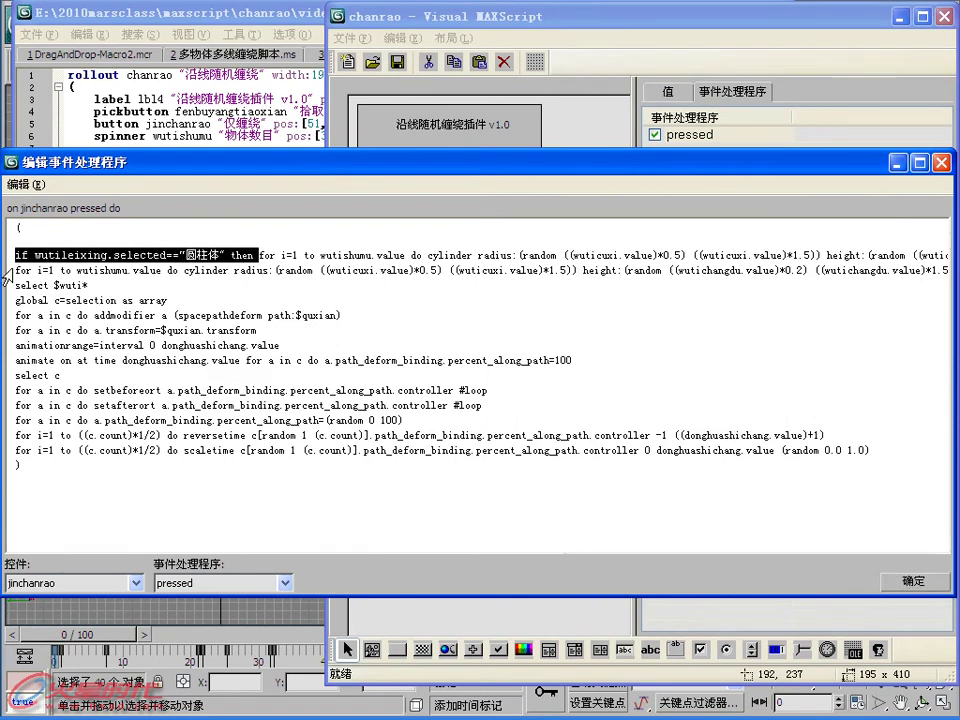
click(15, 270)
key(ctrl+v)
drag(221, 270, 186, 270)
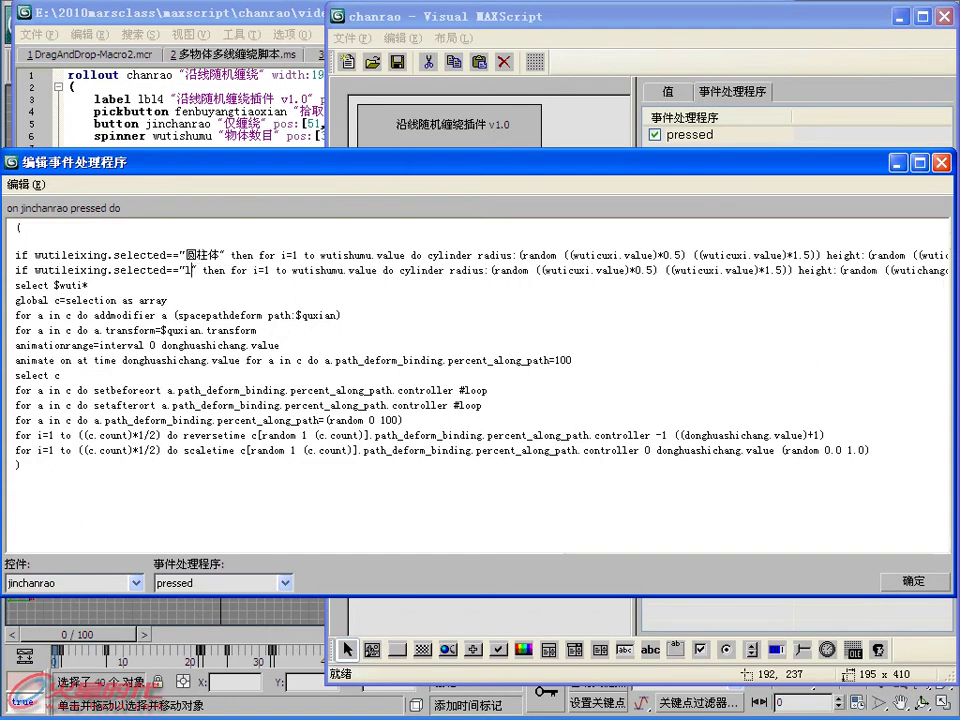
key(BackSpace)
text(li'fan't)
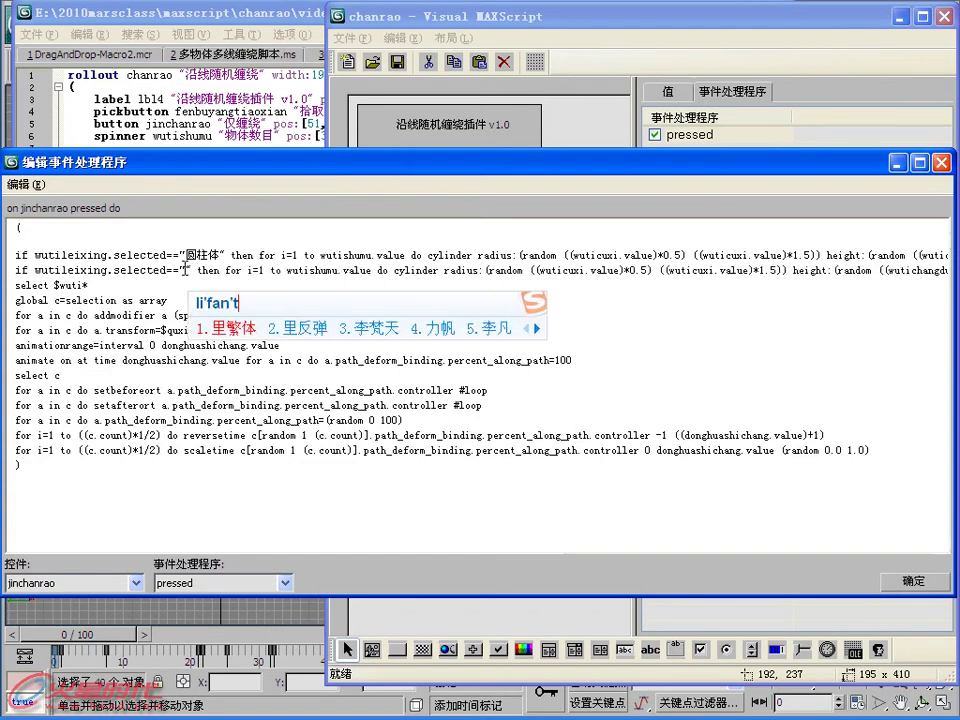
key(BackSpace)
text(gt)
key(space)
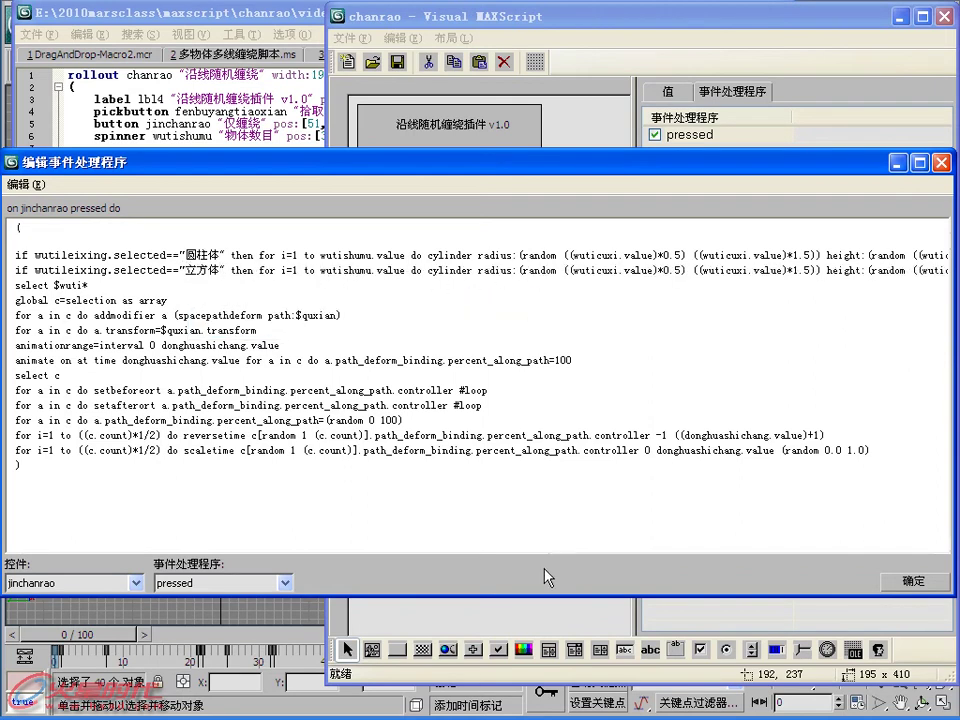
- In line 2, replace cylinder with box and the radius parameter with length
drag(427, 271, 463, 271)
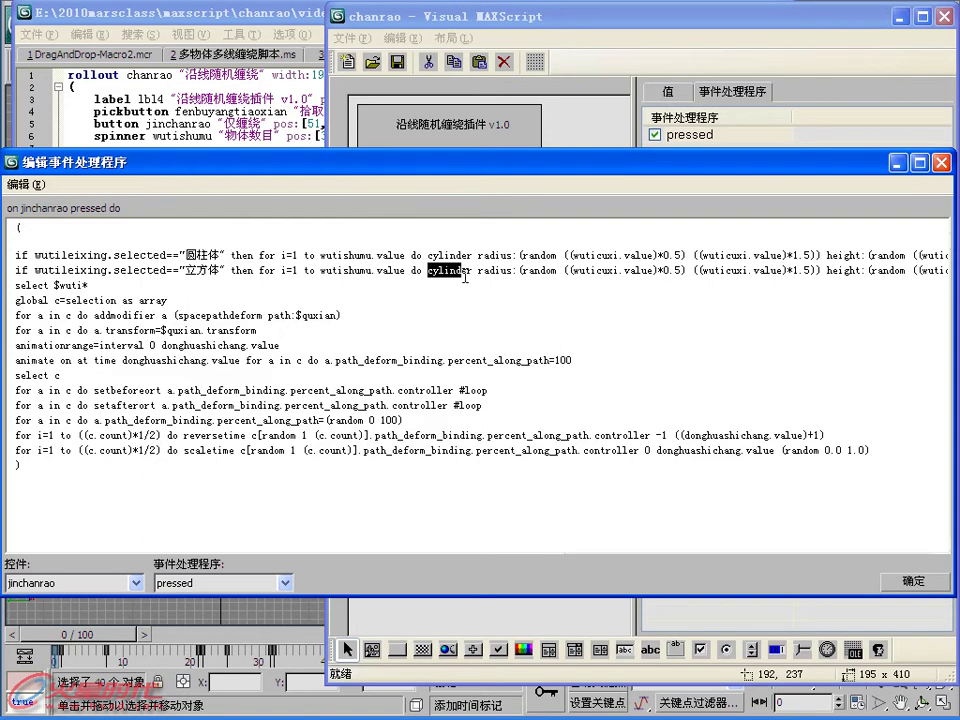
text(box)
key(Return)
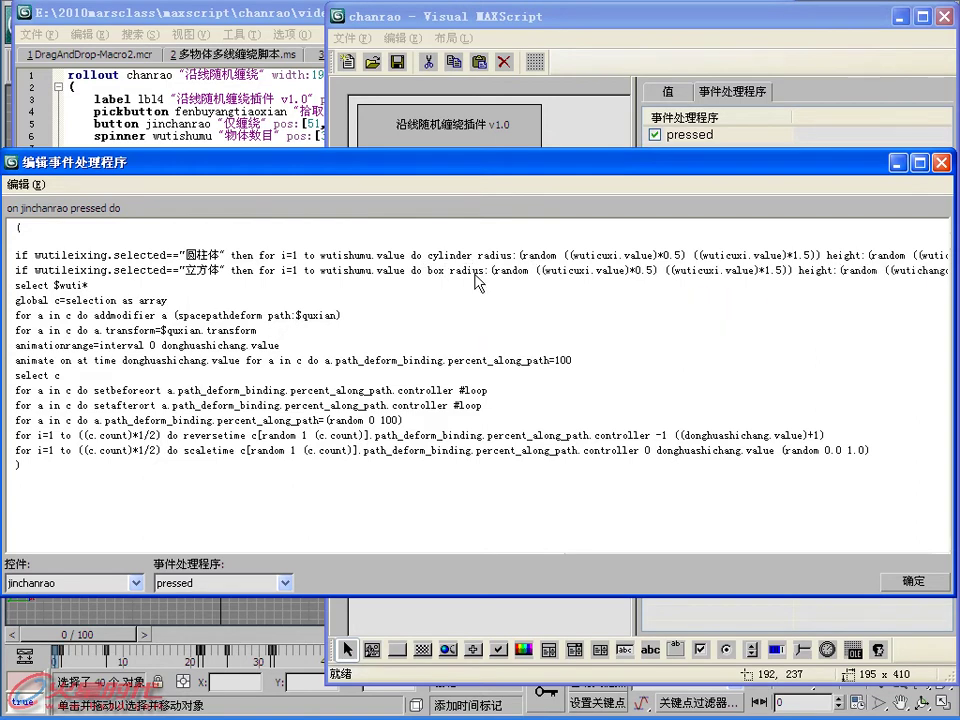
drag(484, 273, 437, 275)
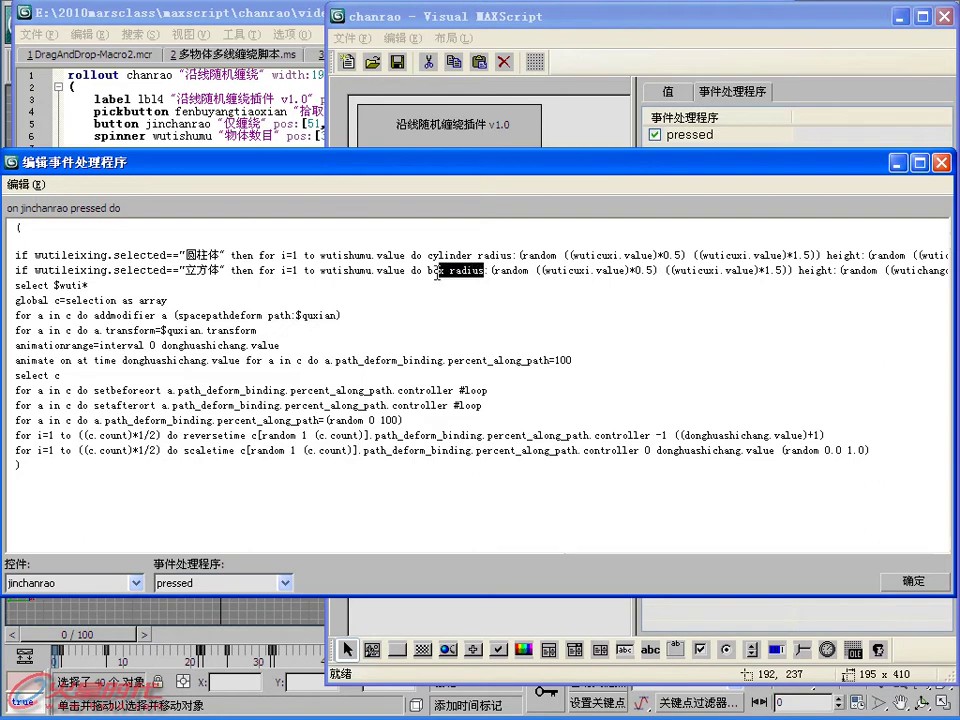
text(length)
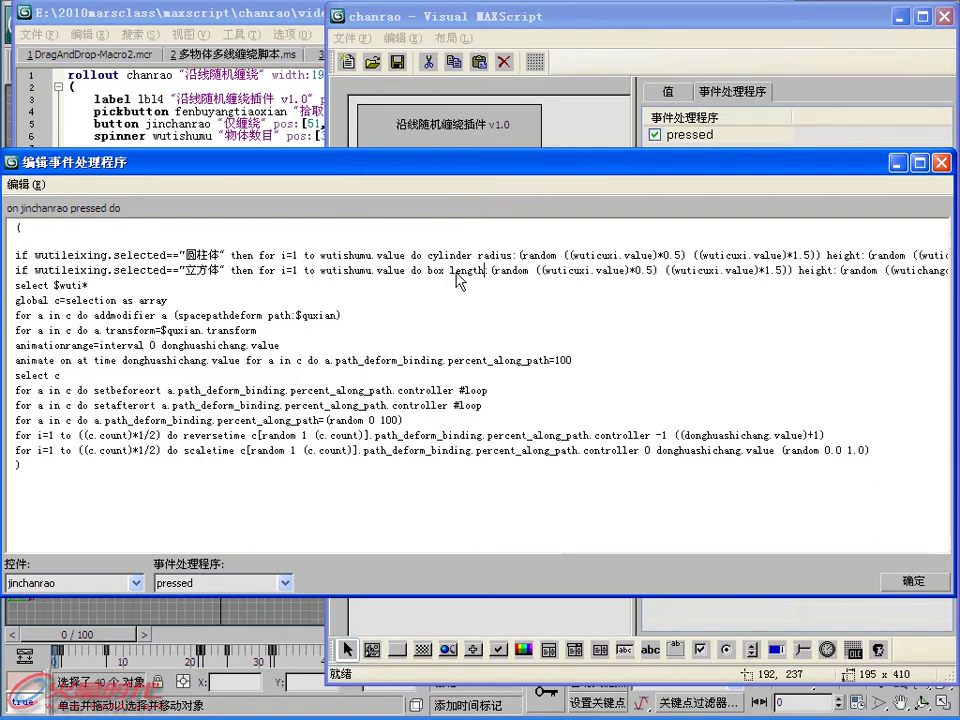
- Duplicate the random length expression as a width parameter and commit the handler
drag(489, 272, 792, 272)
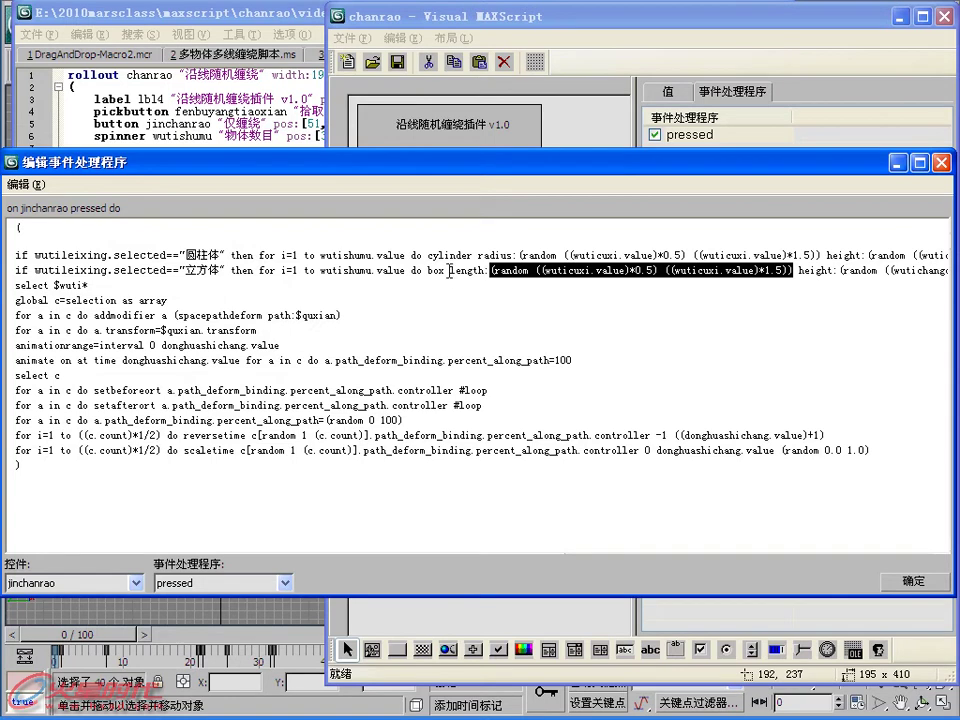
drag(451, 271, 794, 272)
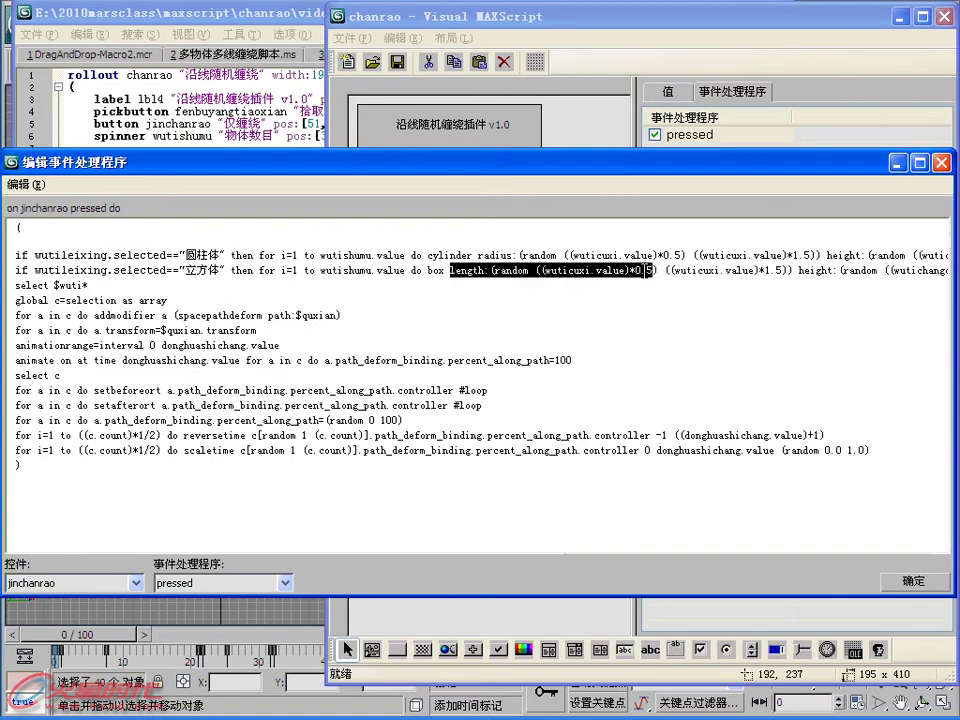
click(794, 272)
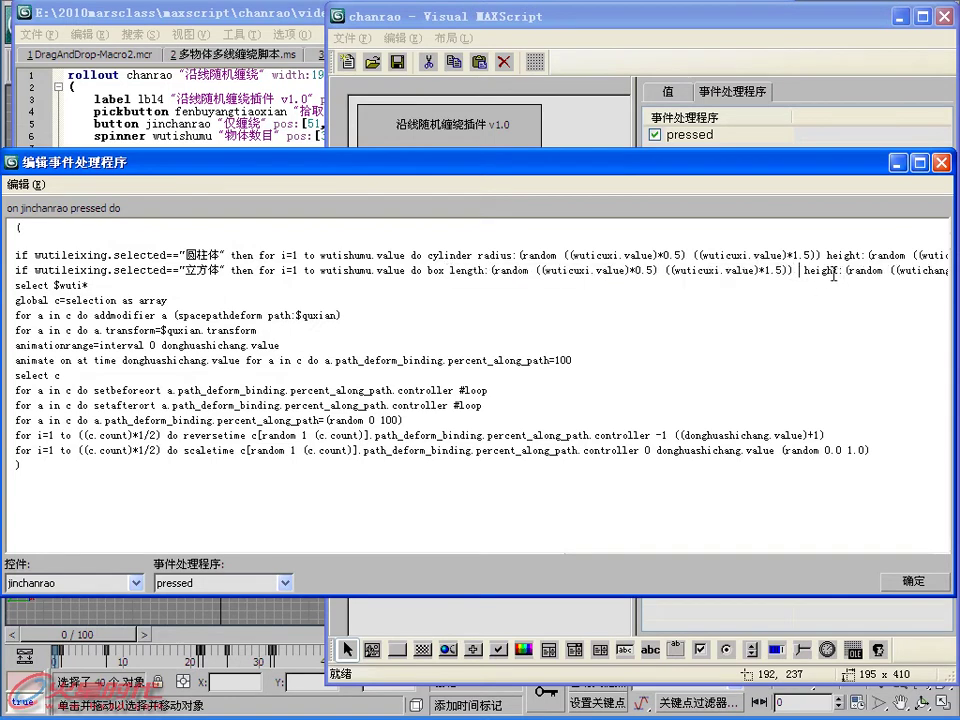
text(length:(random ((wuticuxi.value)*0.5) ((wuticuxi.value)*1.5)))
drag(604, 271, 630, 271)
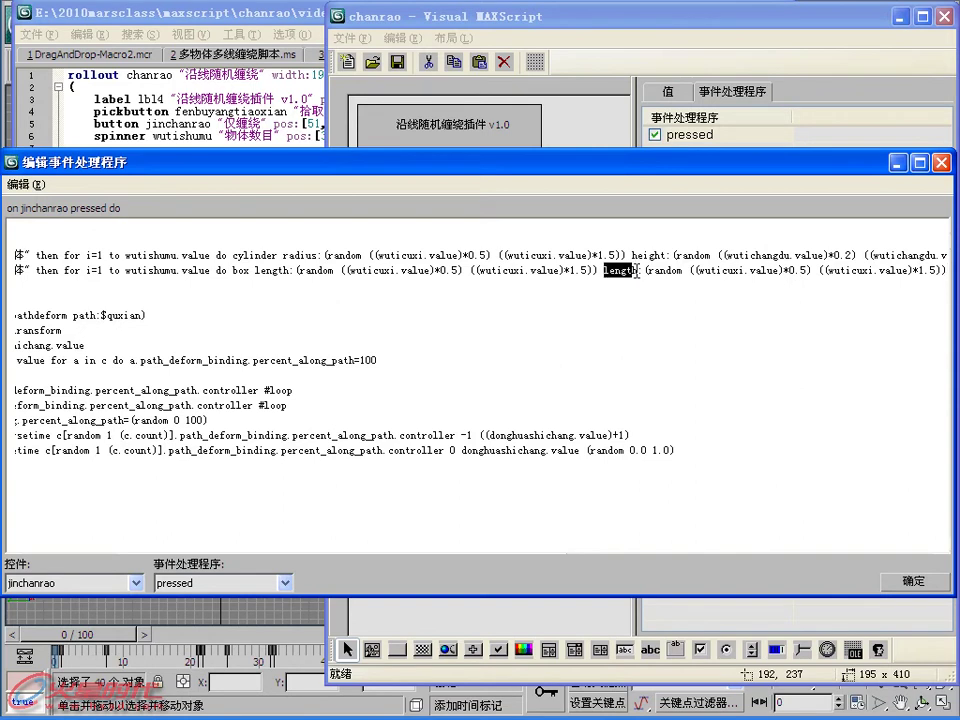
text(wid)
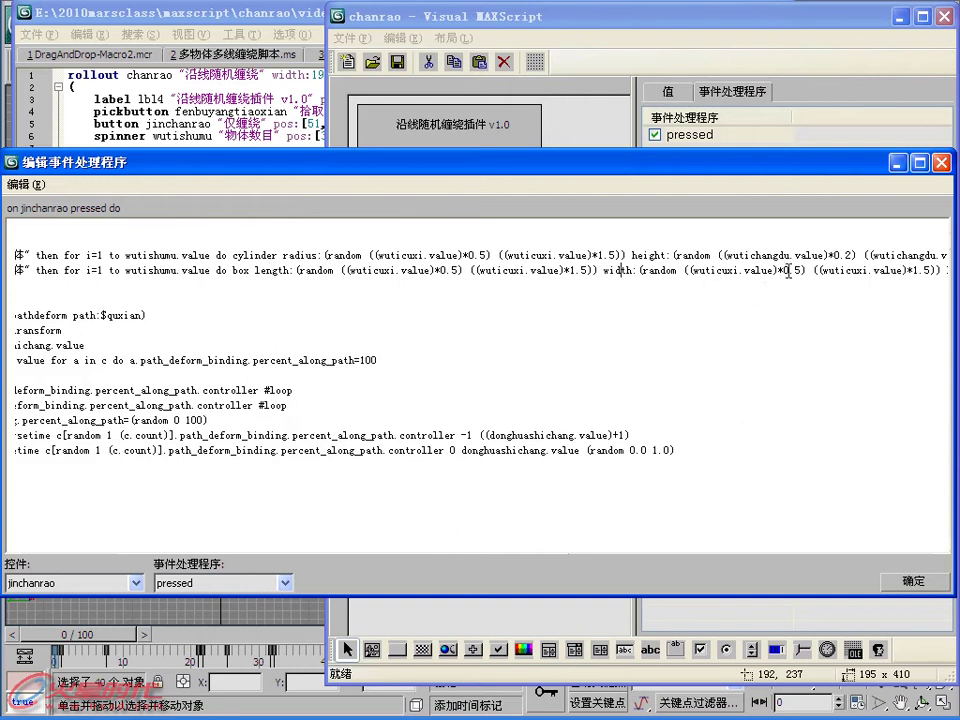
drag(641, 270, 948, 270)
drag(948, 270, 921, 289)
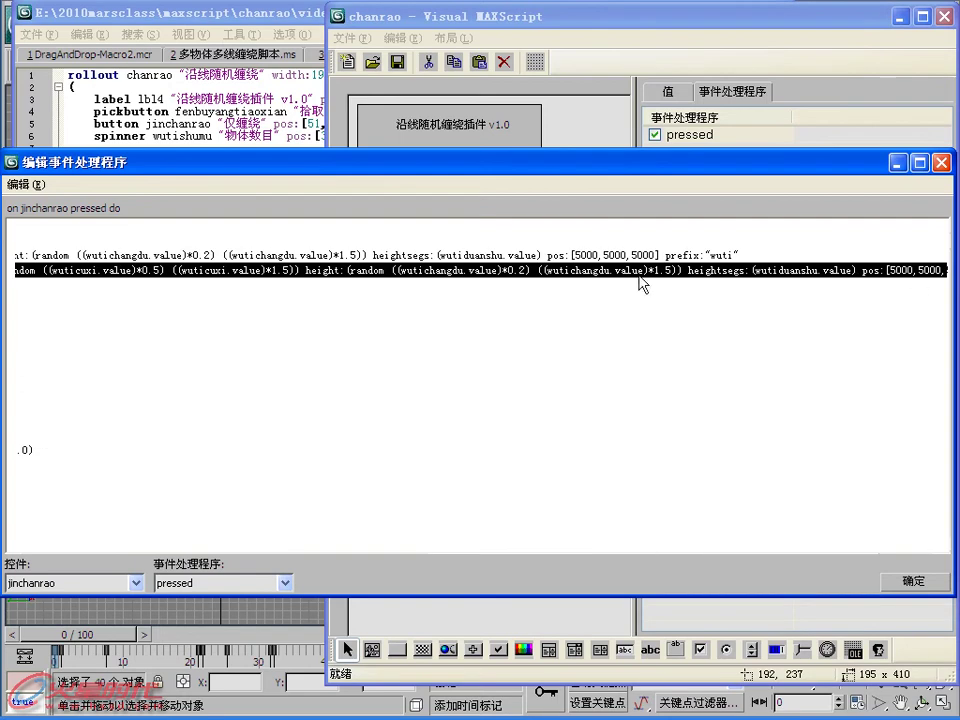
click(407, 277)
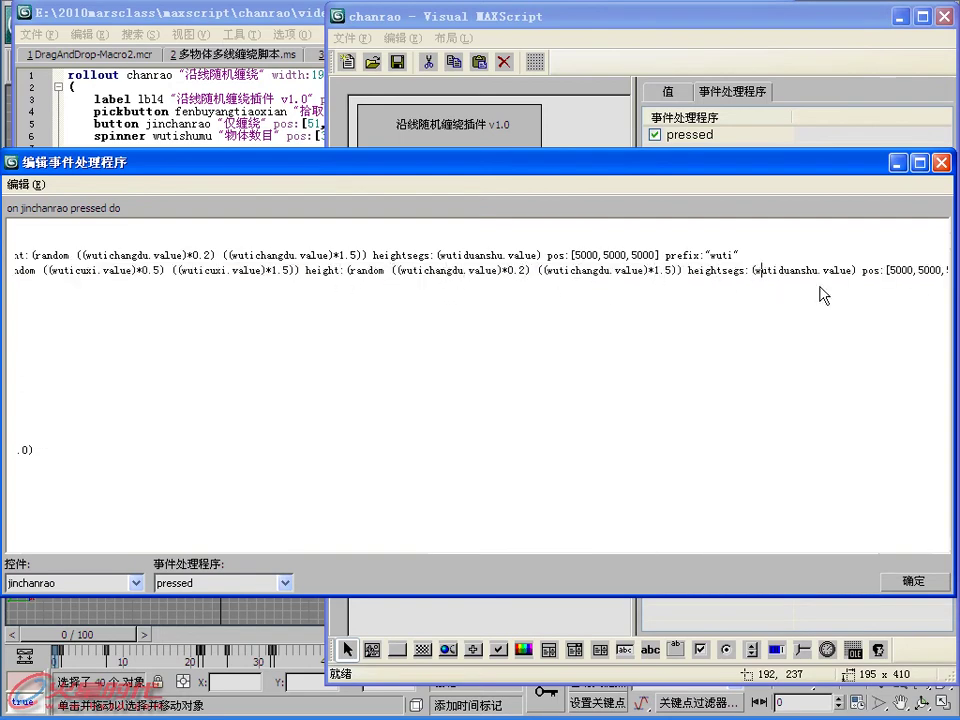
click(879, 285)
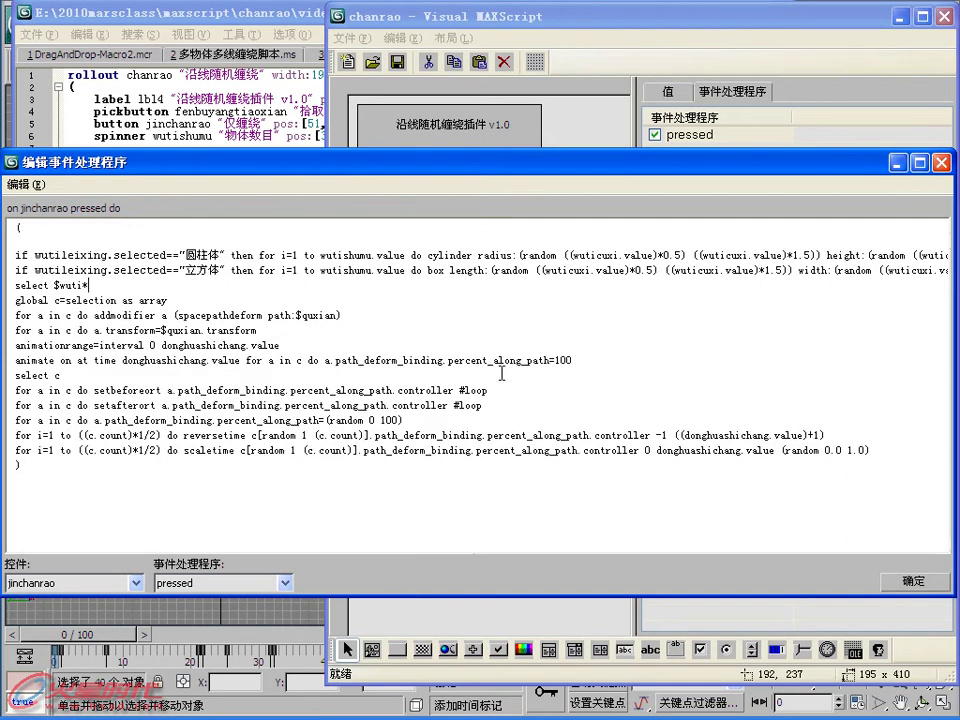
click(912, 581)
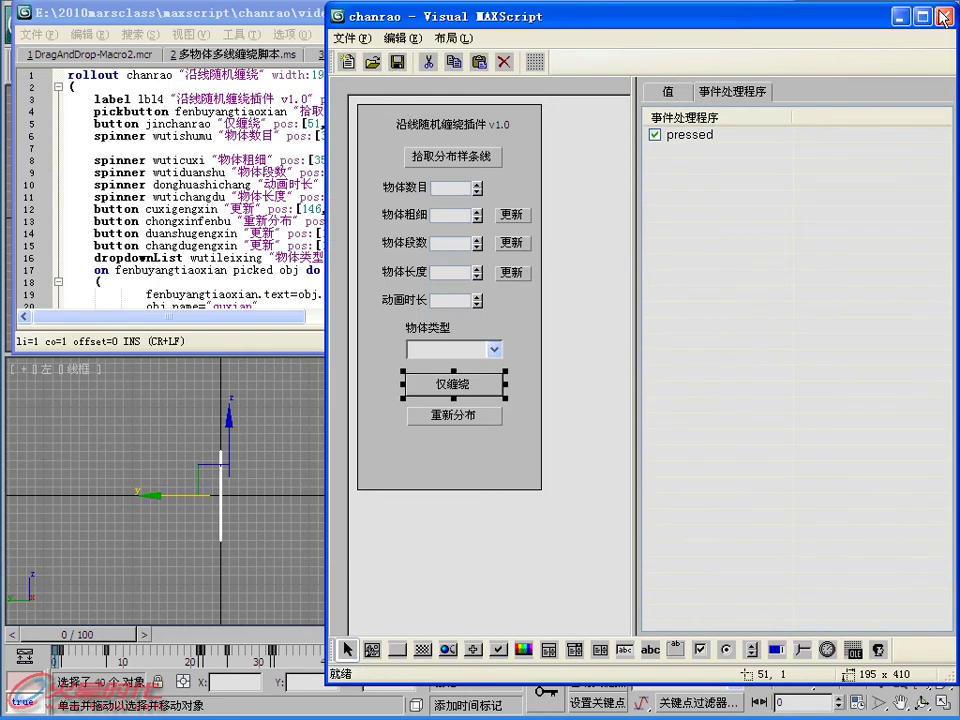
- Close the layout editor, evaluate the updated script, and move the wrap tool aside
click(942, 16)
click(228, 36)
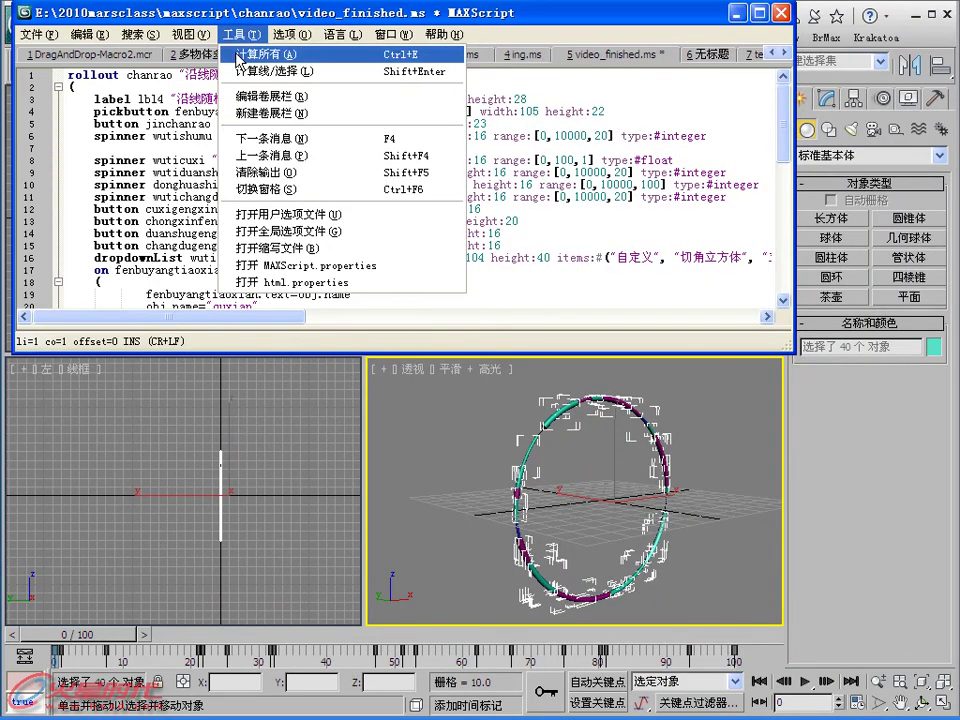
click(257, 58)
drag(507, 170, 265, 170)
- Pick the circle as the path, choose 立方体, and wrap 20 cubes around it
click(241, 231)
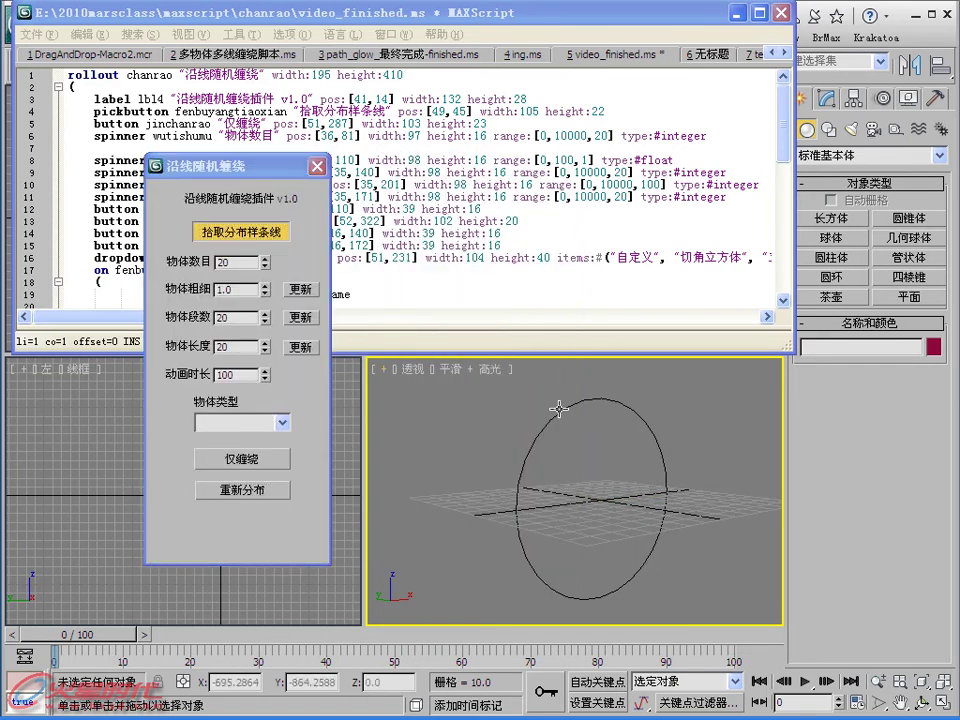
click(560, 415)
click(283, 423)
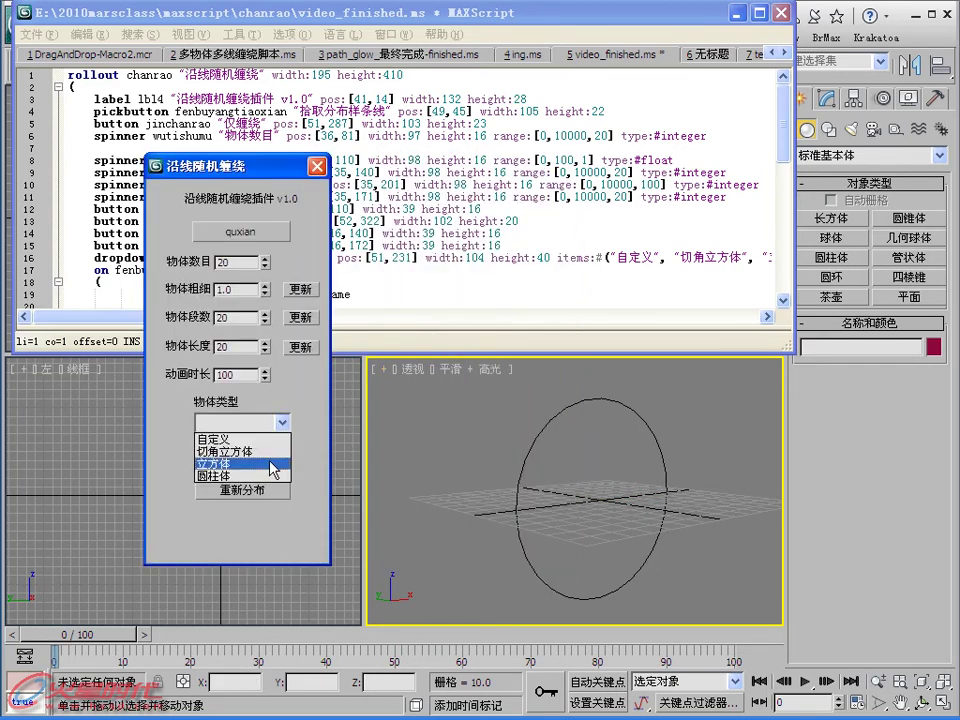
click(272, 468)
click(252, 461)
- Inspect the ring of cubes with edged faces and play their path animation twice
scroll(588, 470, up, 2)
scroll(588, 470, up, 2)
scroll(588, 470, up, 2)
scroll(588, 470, up, 2)
key(F4)
mouse_move(588, 470)
alt+middle_down()
mouse_move(595, 435)
mouse_move(610, 430)
alt+middle_up()
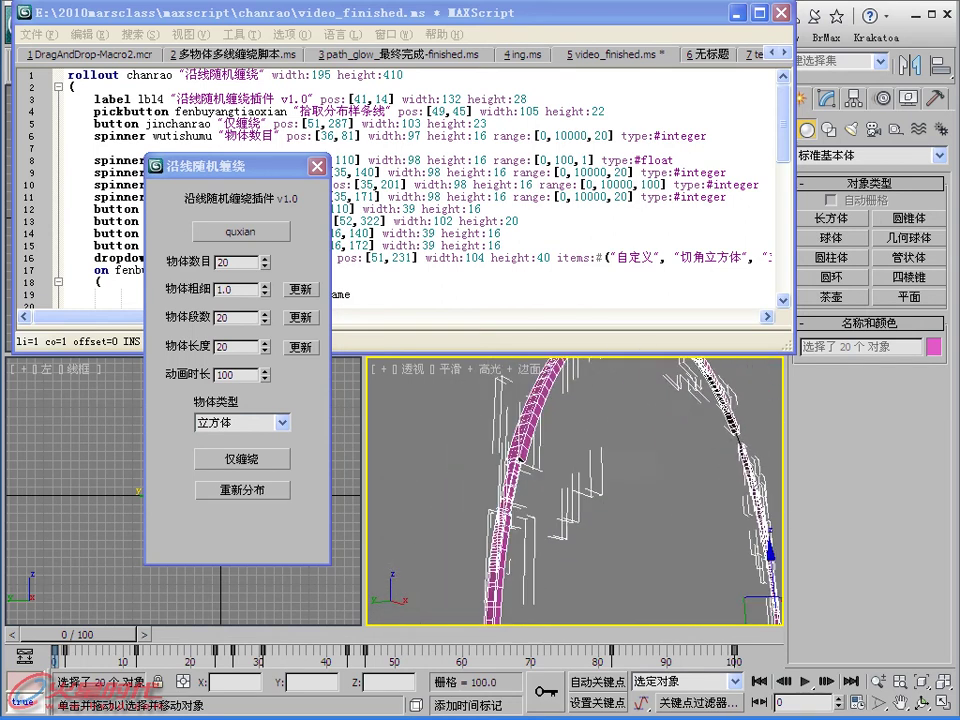
scroll(588, 470, down, 3)
mouse_move(553, 521)
alt+middle_down()
mouse_move(600, 440)
mouse_move(625, 445)
alt+middle_up()
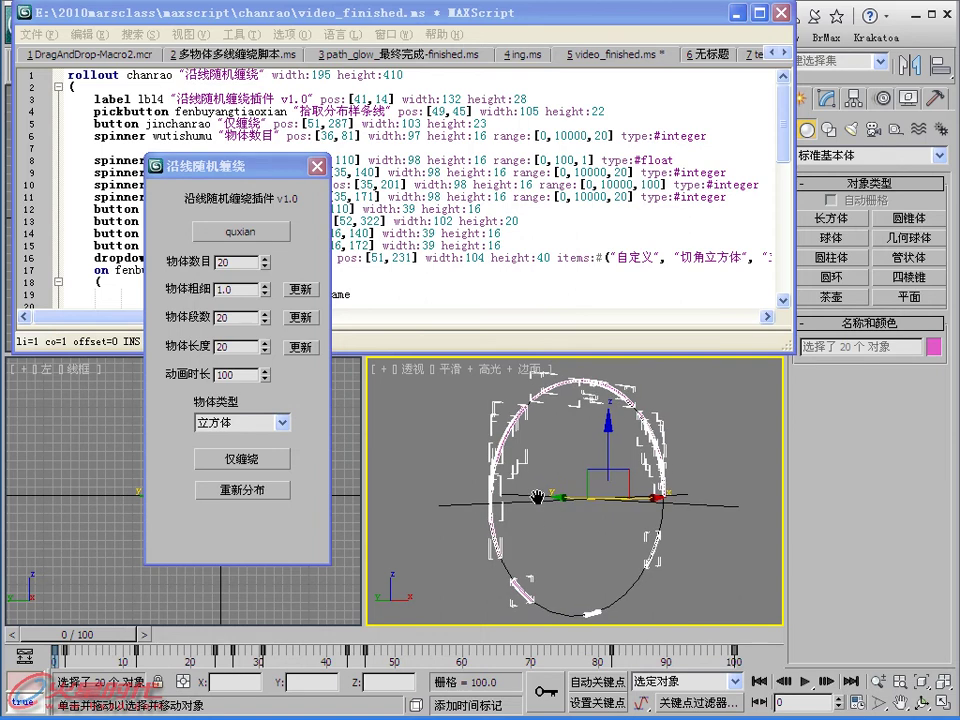
click(803, 682)
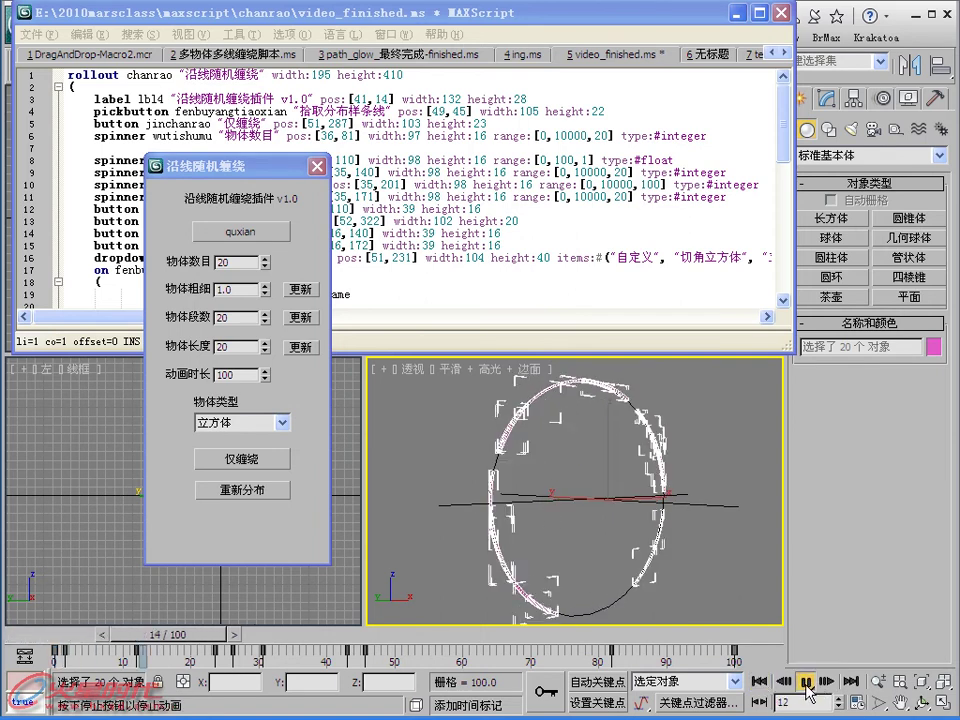
click(745, 600)
key(F4)
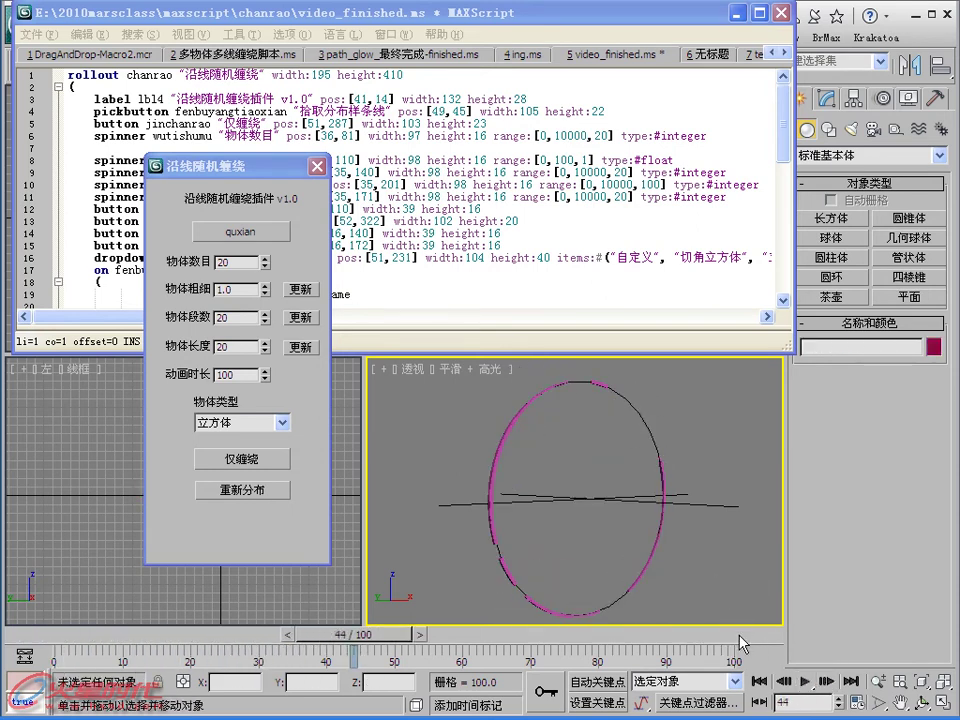
click(805, 681)
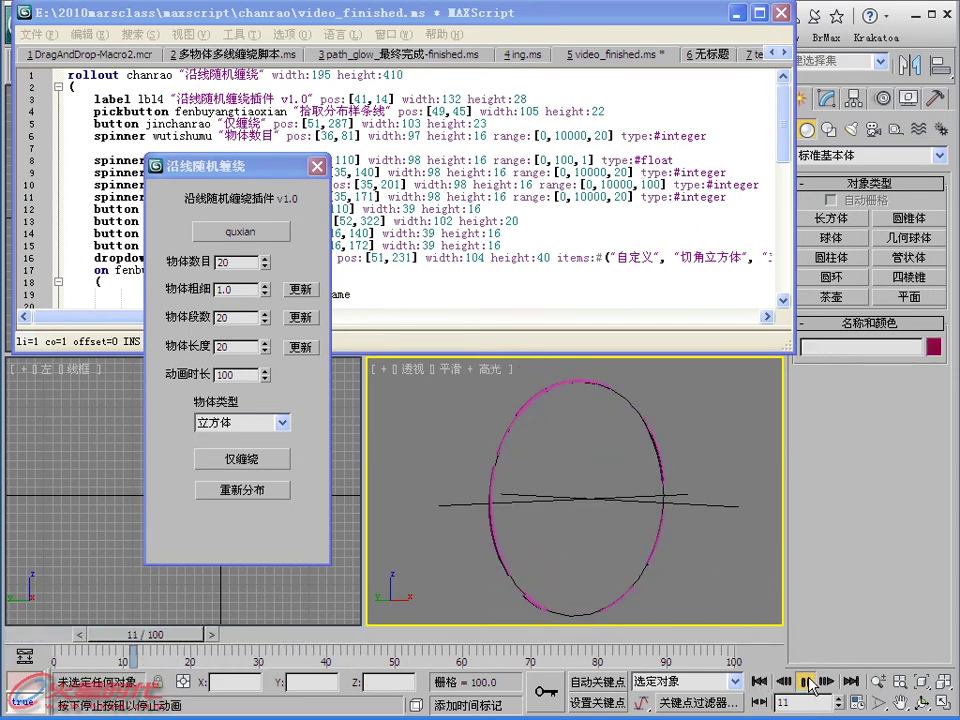
click(759, 681)
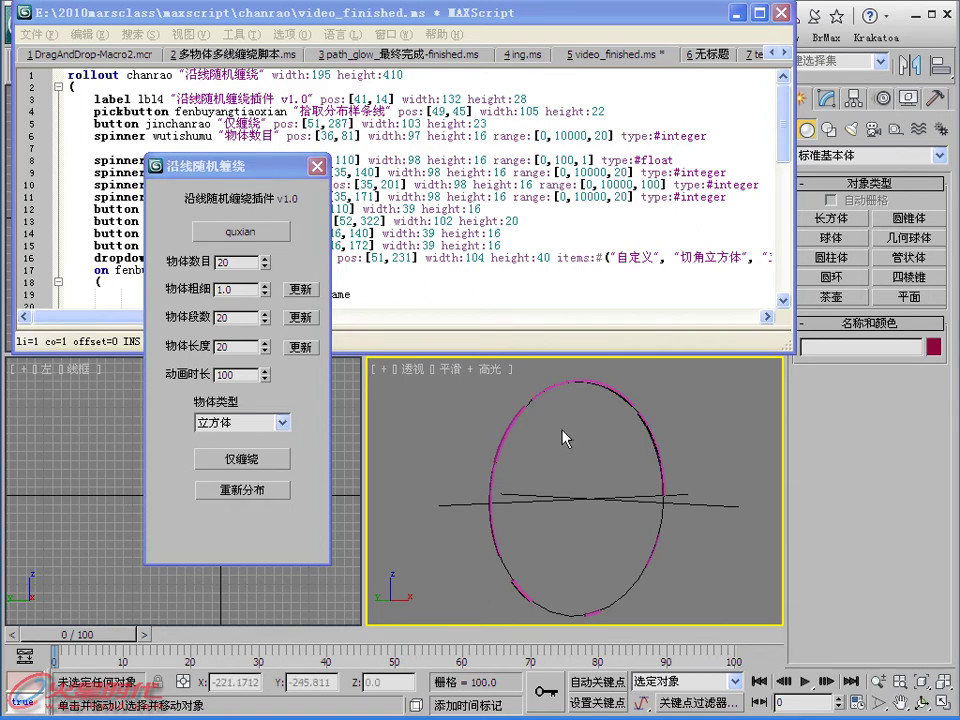
- Create Cylinder001 beside the ring and reduce its radius to 2.6436
alt+middle_drag(616, 440, 640, 480)
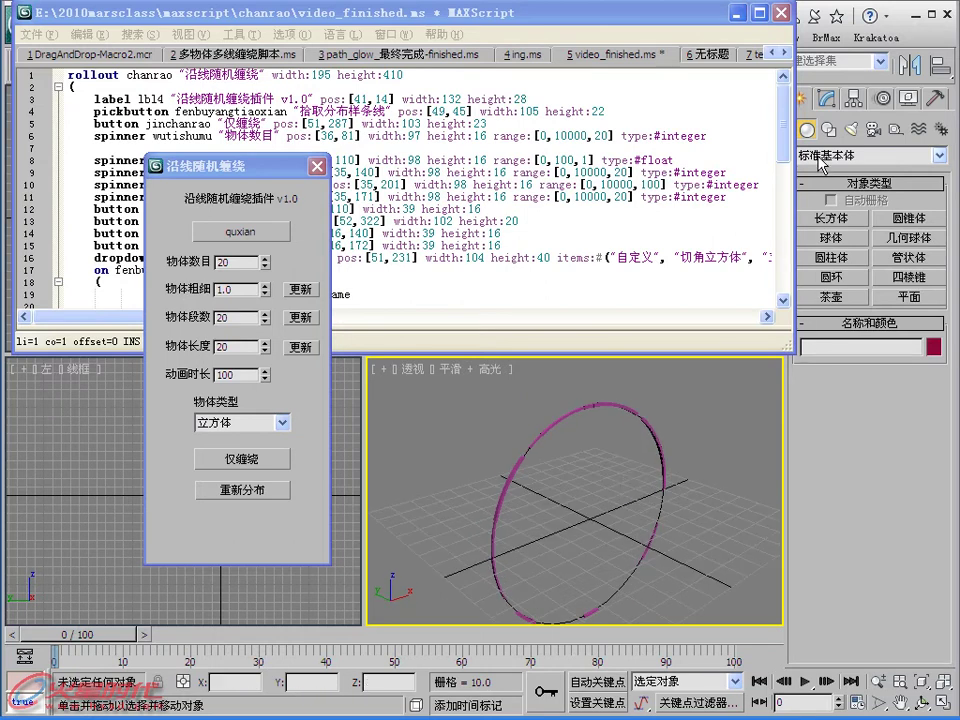
click(830, 257)
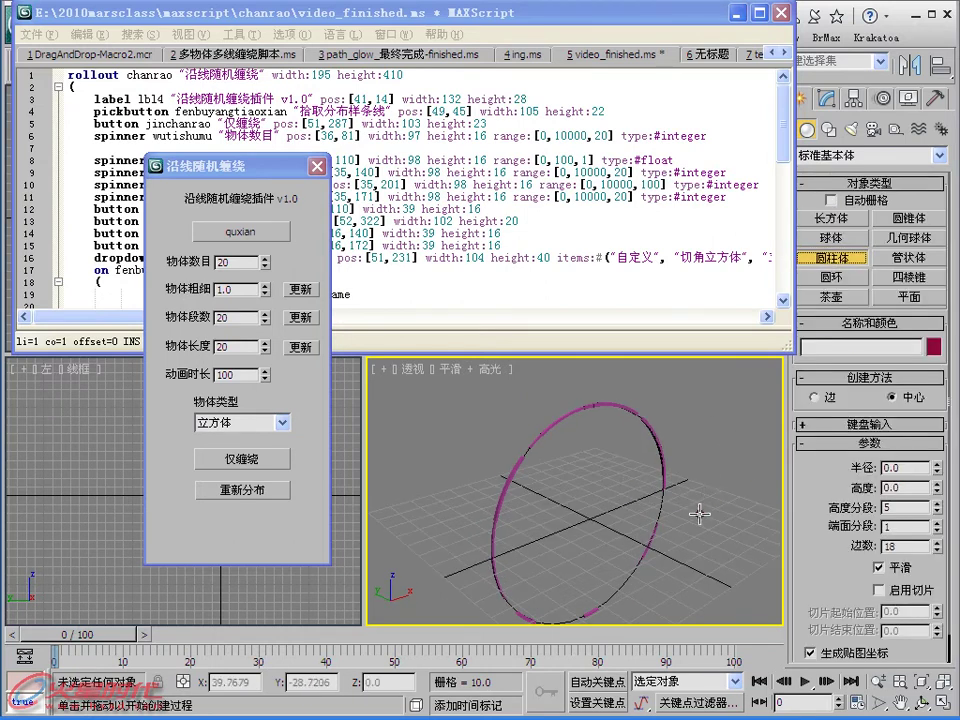
drag(700, 511, 701, 514)
click(705, 462)
alt+middle_drag(705, 462, 633, 478)
scroll(633, 478, up, 2)
scroll(633, 478, up, 2)
scroll(633, 478, up, 1)
click(821, 104)
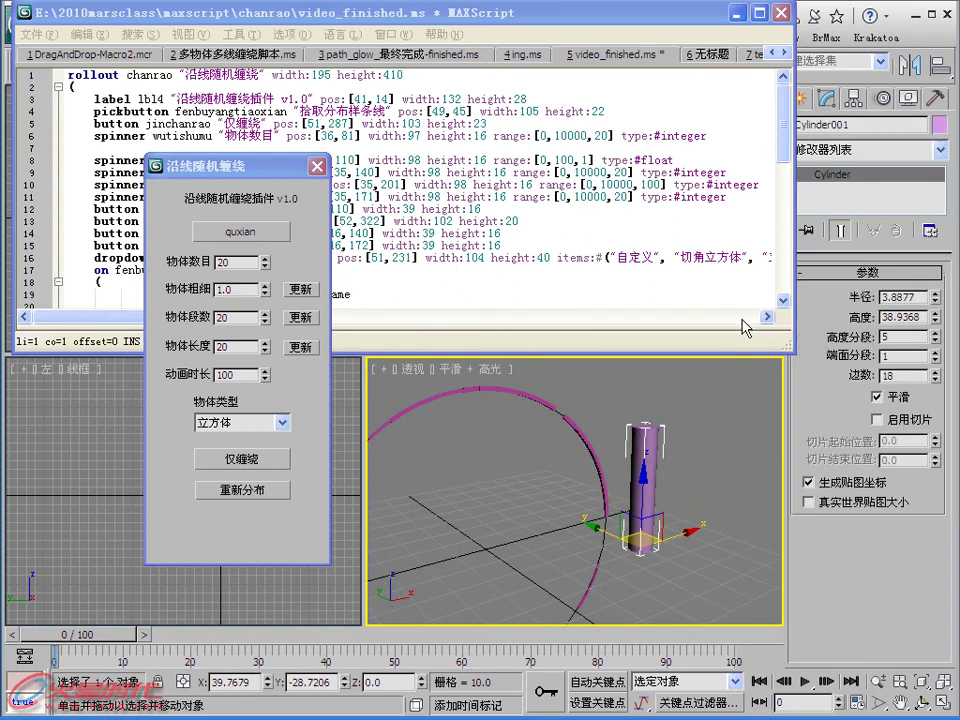
drag(935, 297, 950, 202)
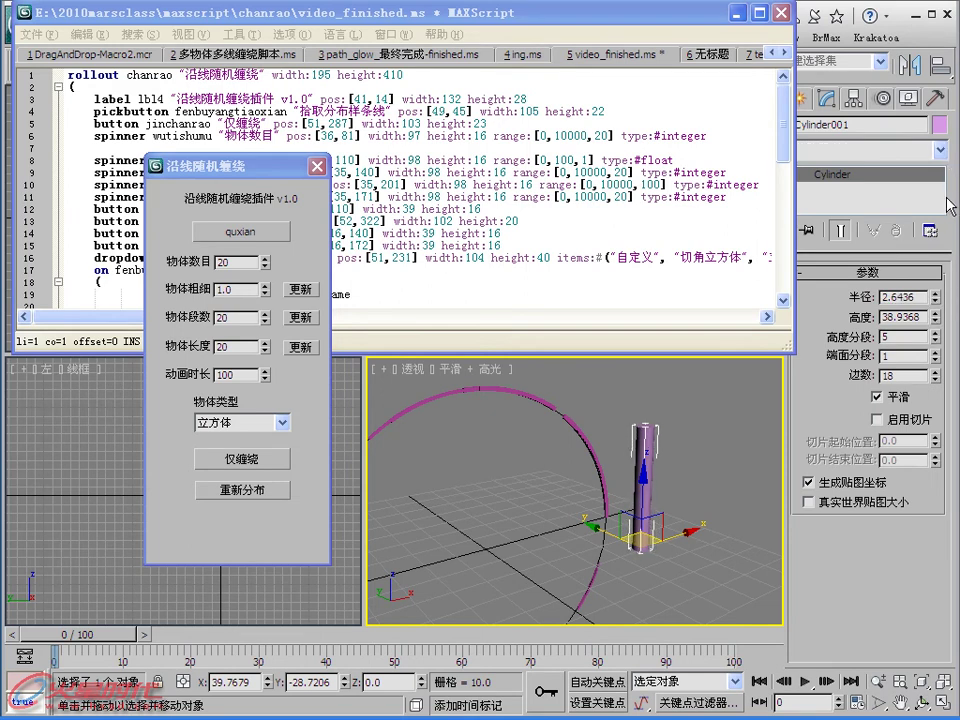
- Center the cylinder's pivot on the object and browse the Modifier List for Taper
click(940, 149)
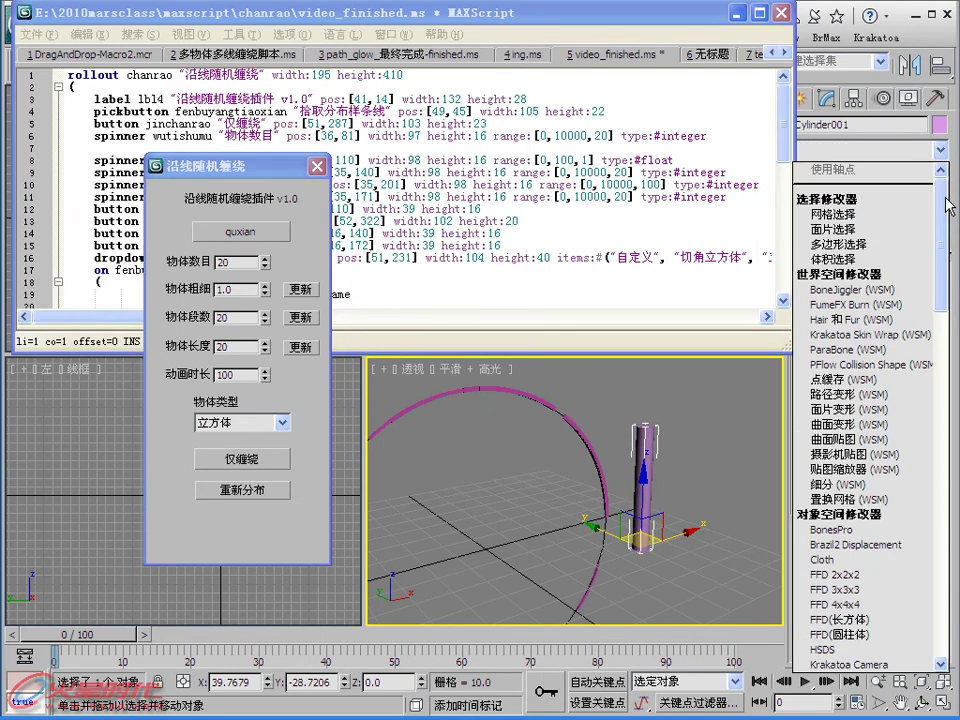
key(Escape)
click(853, 97)
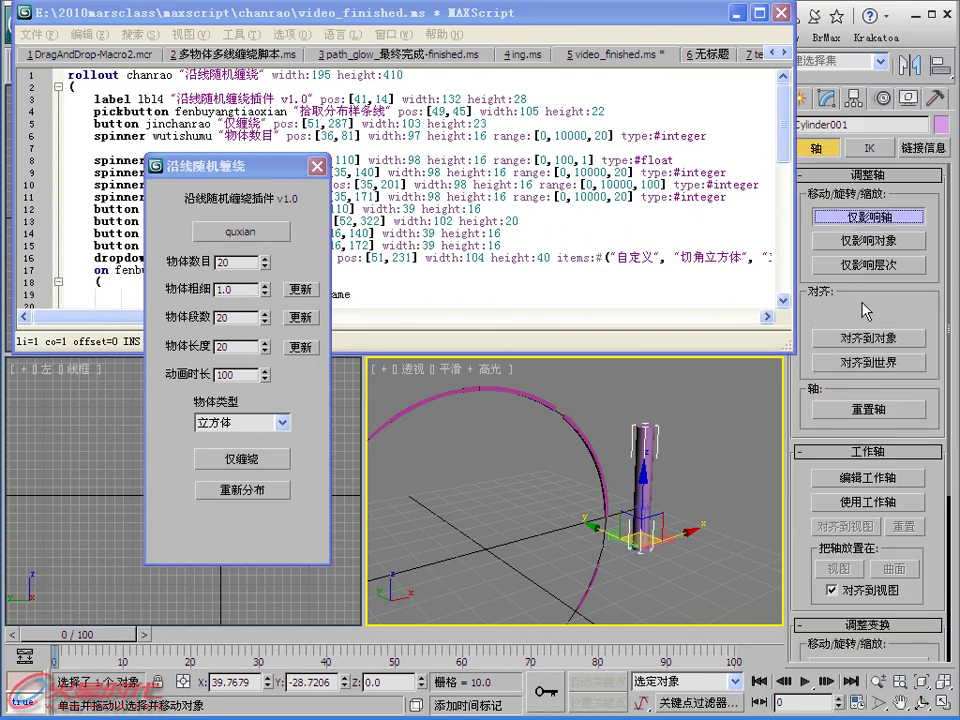
click(868, 313)
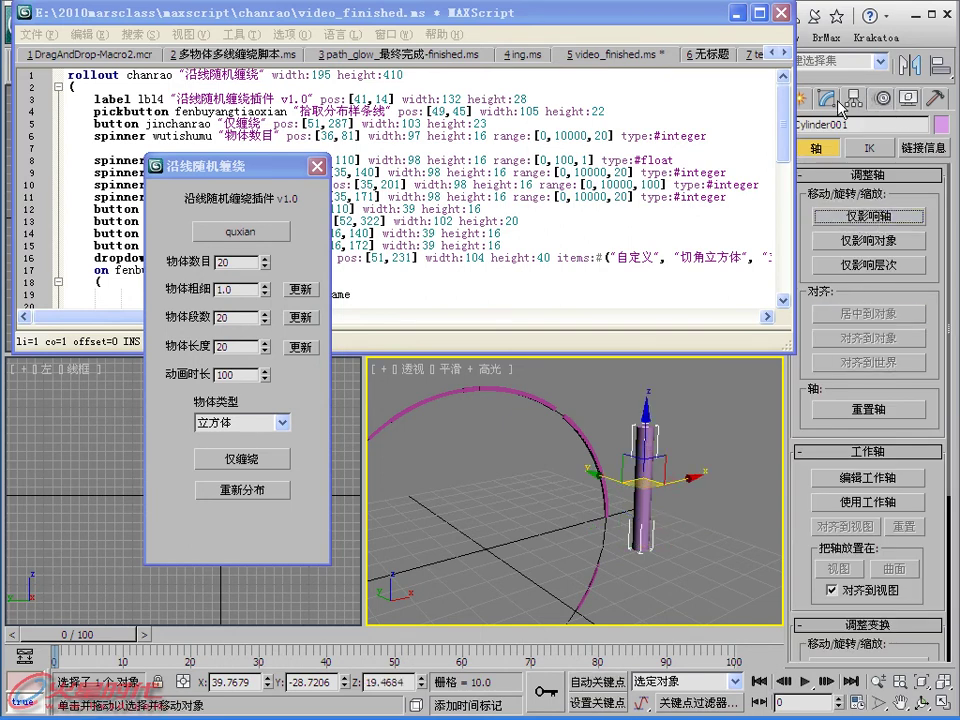
click(827, 97)
click(935, 150)
scroll(873, 600, down, 10)
scroll(873, 600, down, 5)
- Add a Taper modifier to the cylinder with a higher amount, symmetry on and a positive curve
click(870, 664)
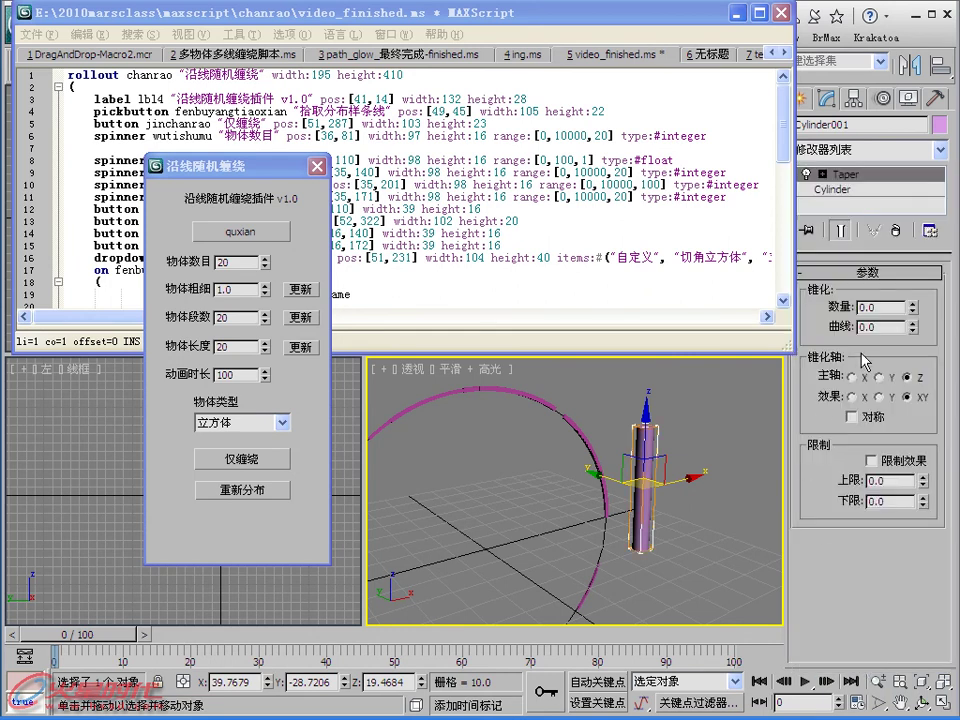
mouse_move(913, 316)
mouse_down()
mouse_move(913, 307)
mouse_move(911, 418)
mouse_up()
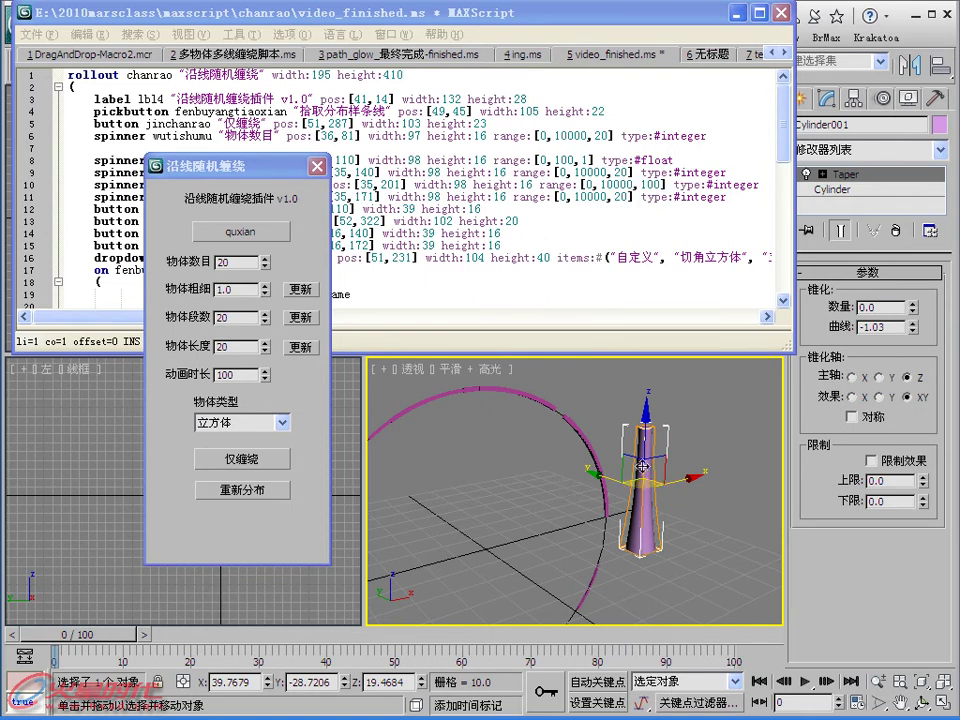
mouse_move(560, 470)
alt+middle_down()
mouse_move(600, 470)
mouse_move(752, 414)
alt+middle_up()
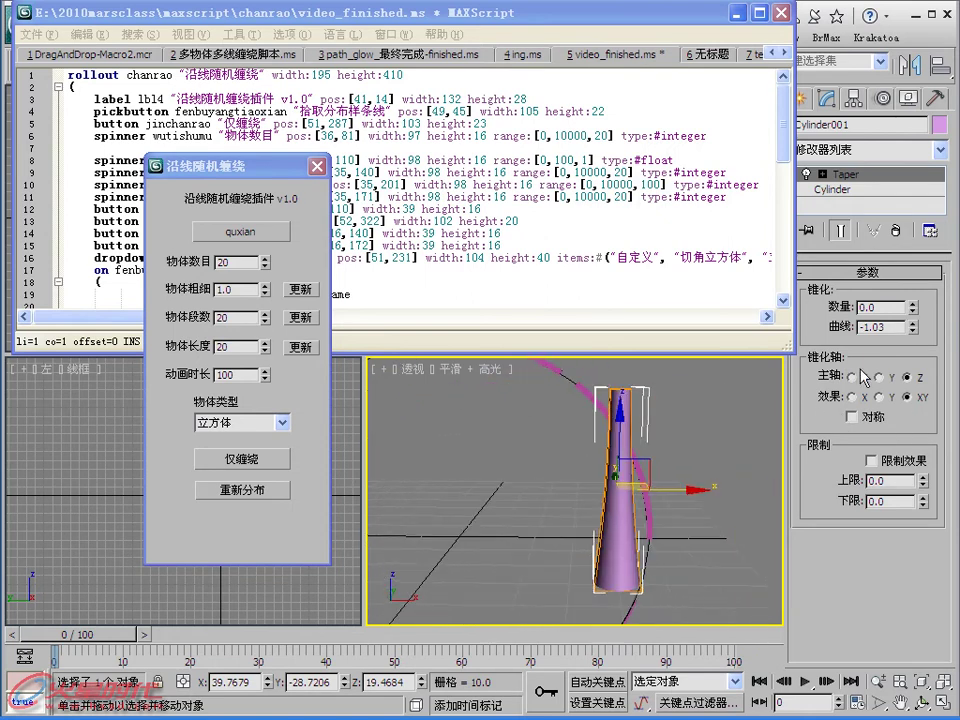
click(852, 416)
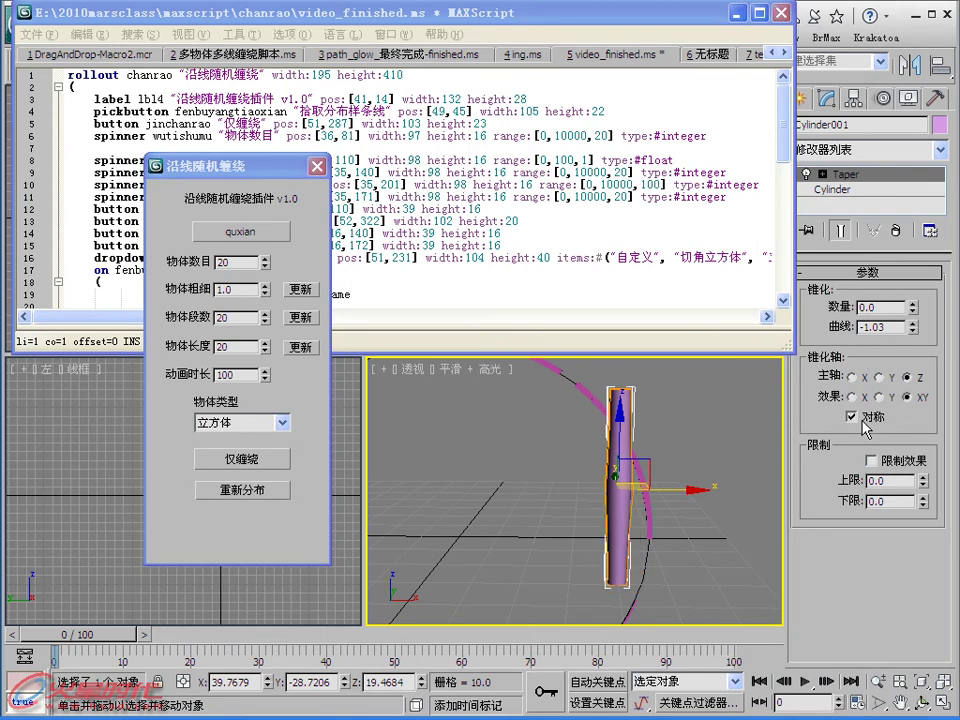
mouse_move(913, 328)
mouse_down()
mouse_move(888, 304)
mouse_move(904, 190)
mouse_up()
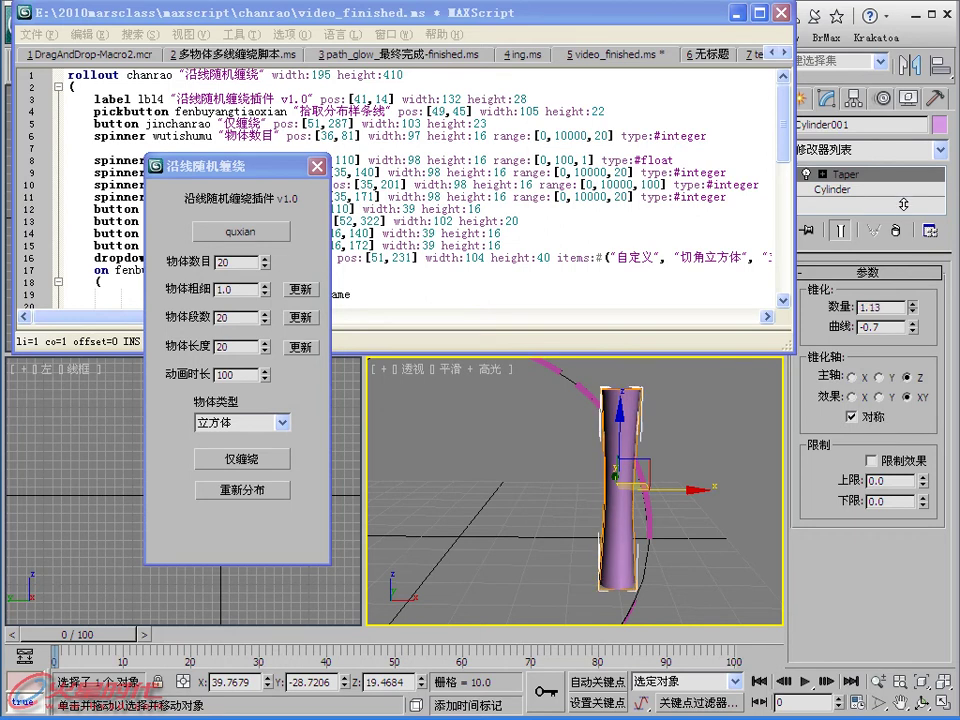
mouse_move(913, 321)
mouse_down()
mouse_move(909, 207)
mouse_move(913, 228)
mouse_up()
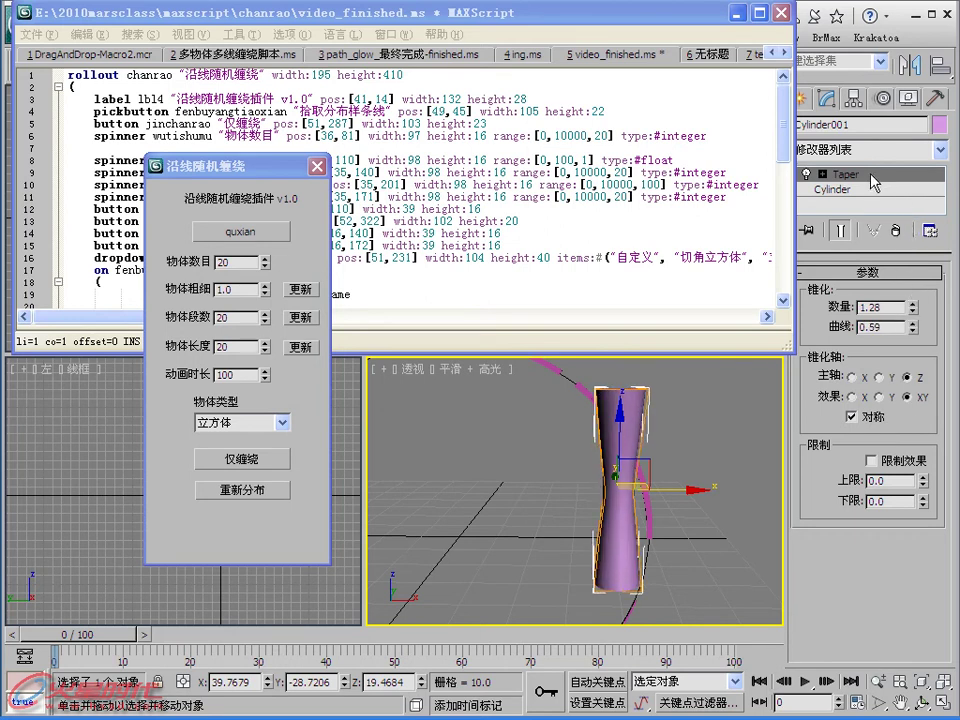
- Make the cylinder much thinner and shorten its height to 26.0877
click(881, 189)
drag(932, 306, 933, 368)
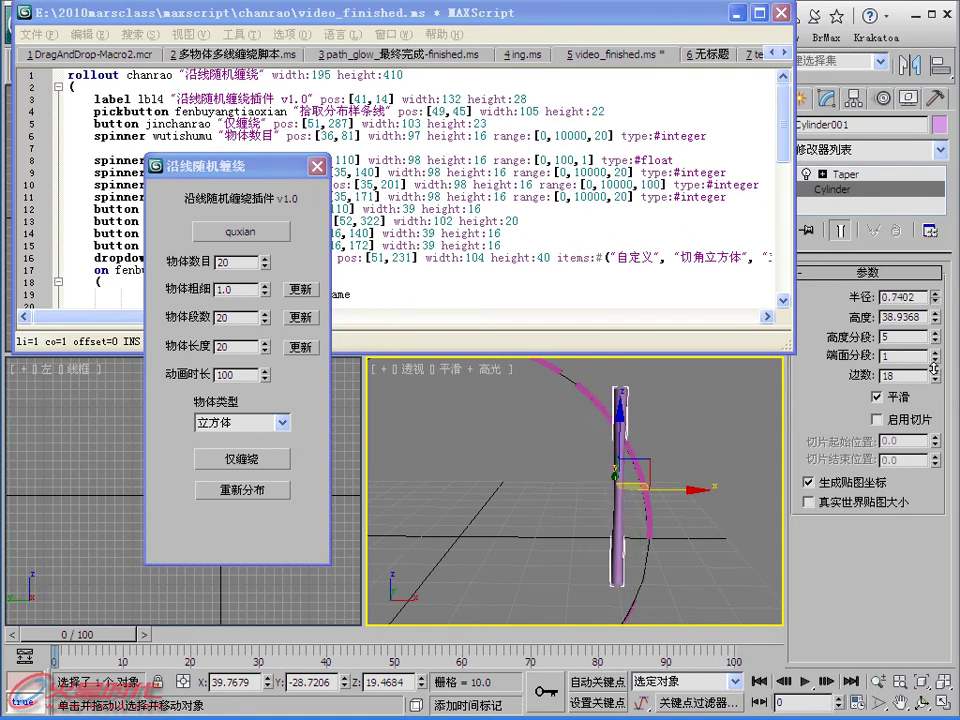
drag(937, 316, 936, 354)
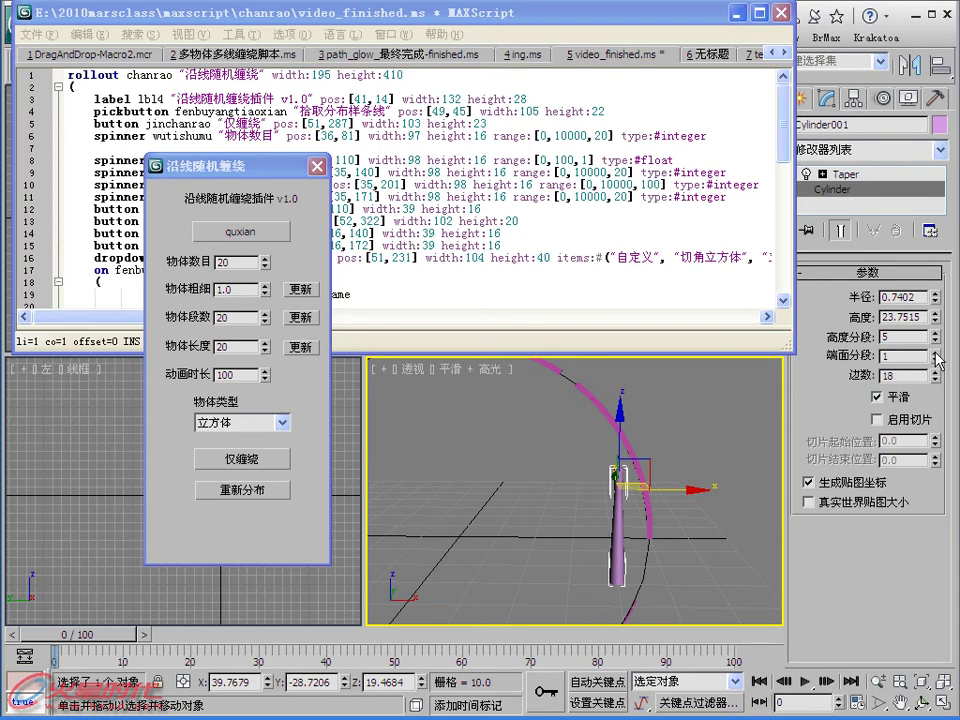
right_click(937, 358)
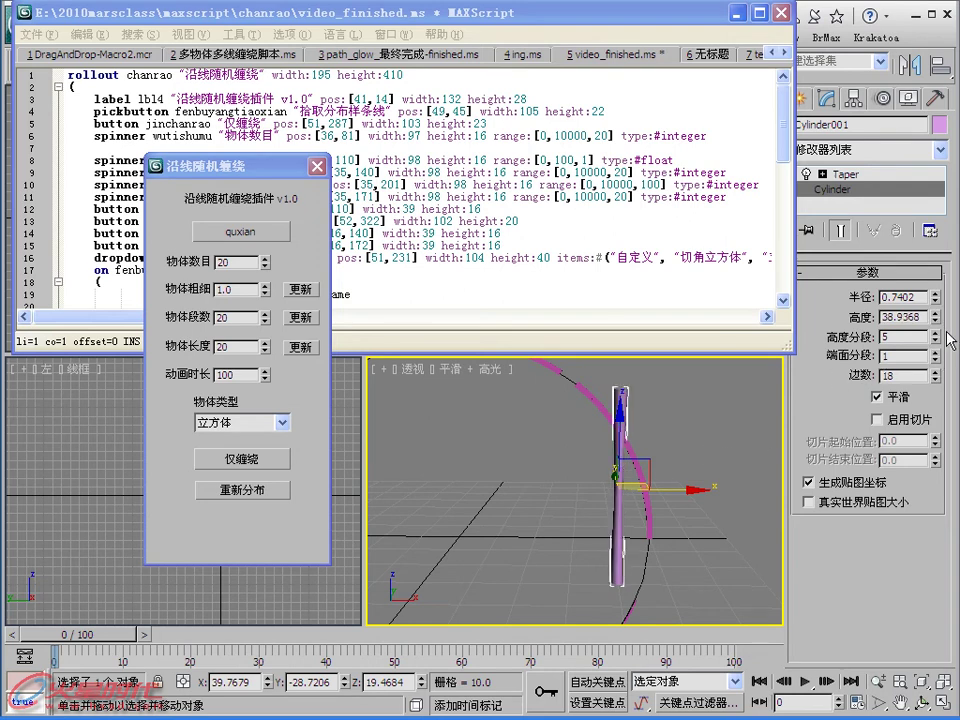
drag(936, 317, 937, 347)
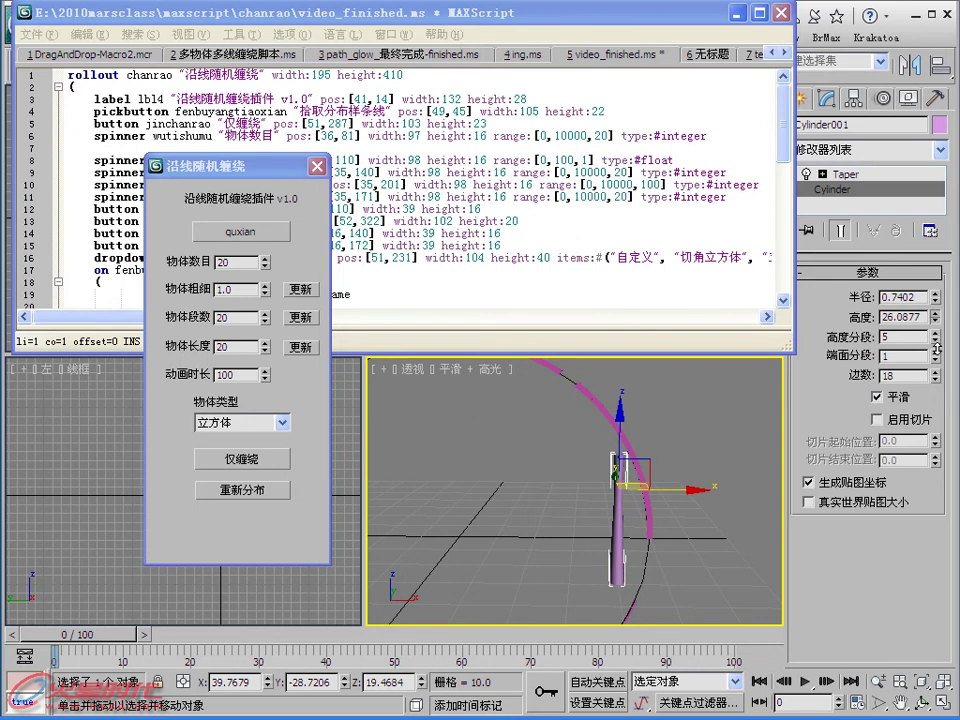
alt+middle_drag(640, 455, 680, 424)
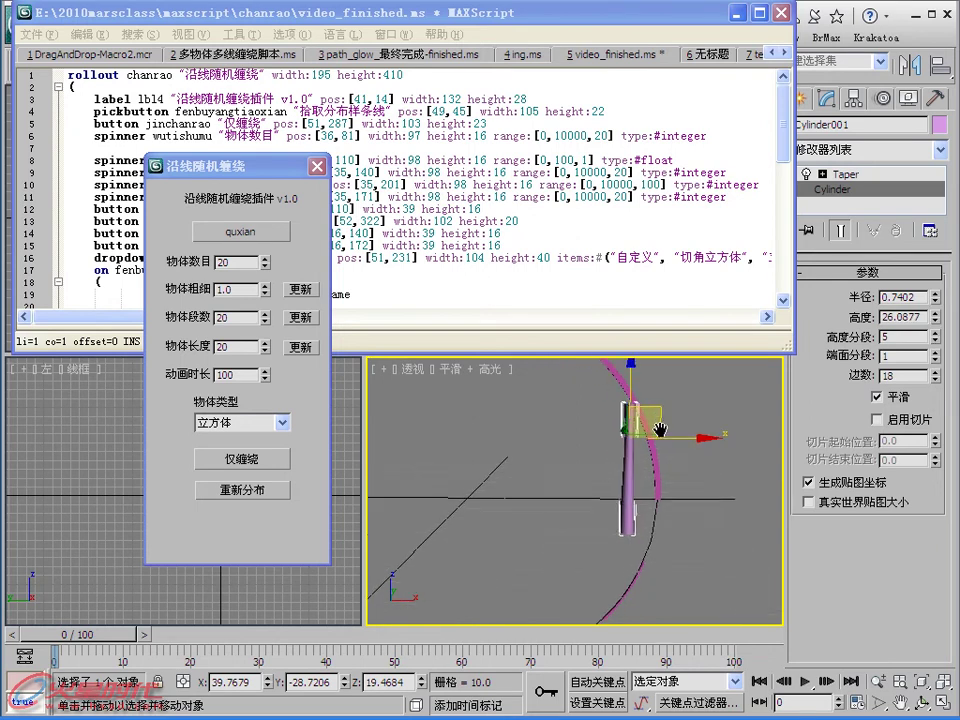
- Turn off the taper's symmetry and move its center up the cylinder
click(858, 175)
click(851, 416)
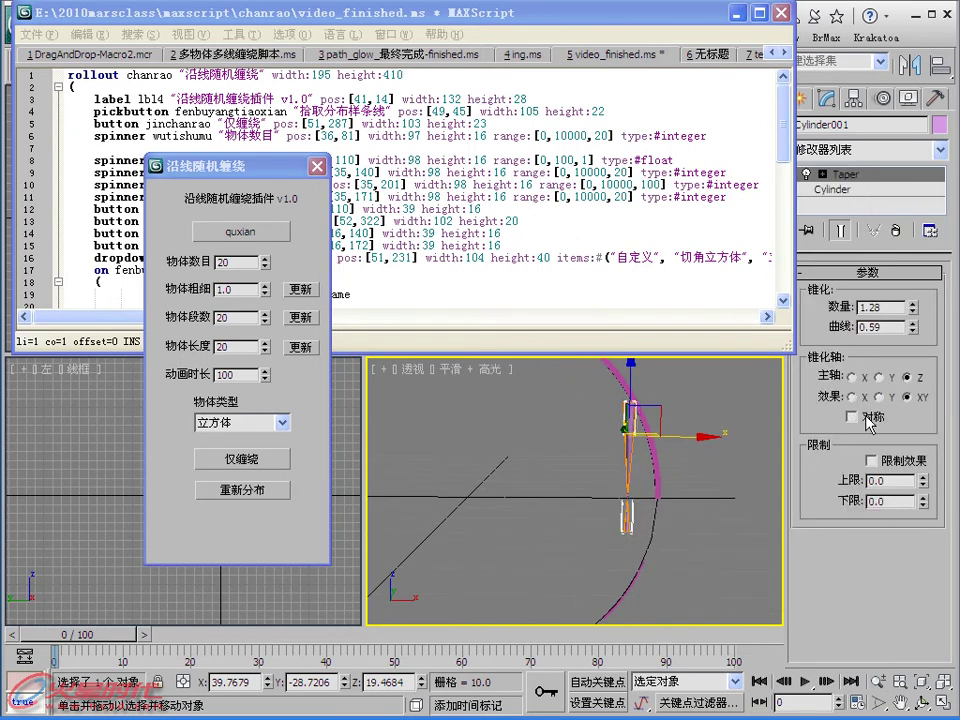
click(822, 174)
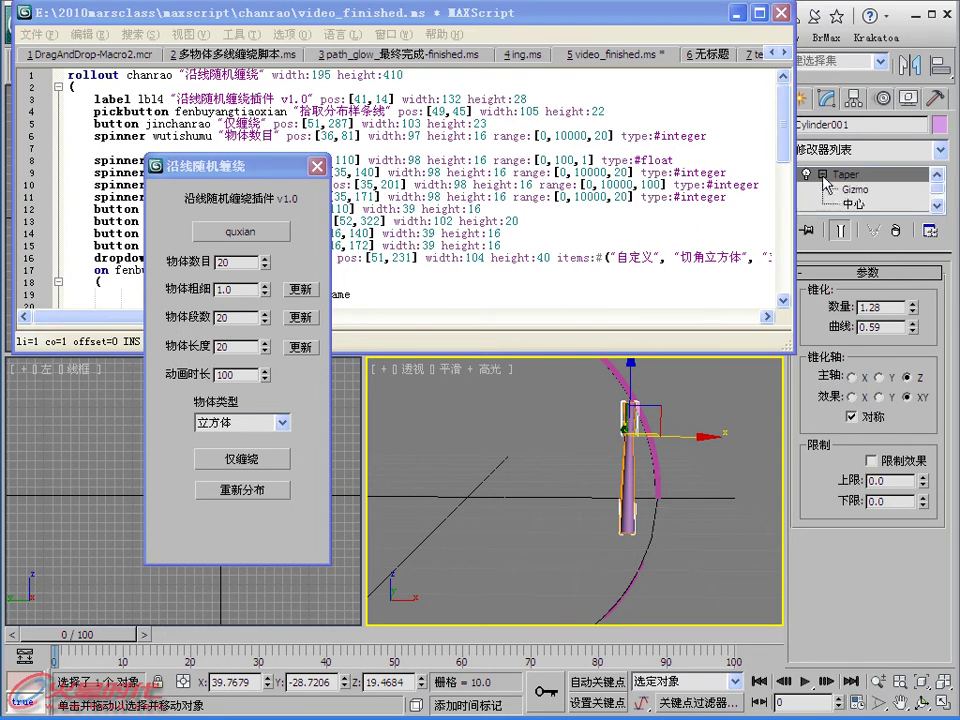
click(853, 204)
drag(632, 381, 629, 336)
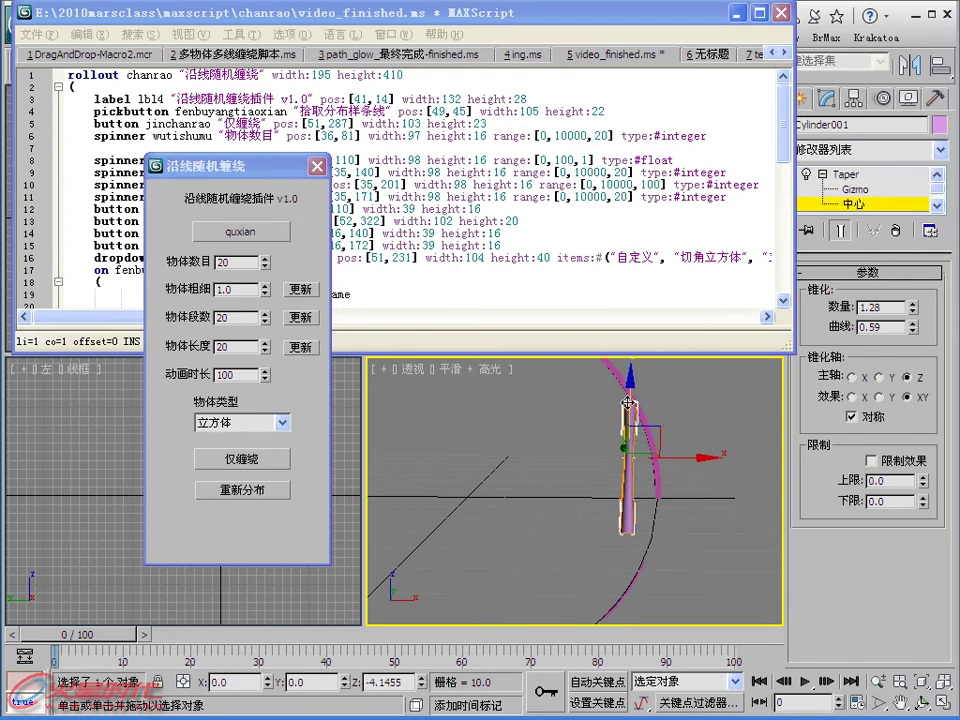
click(862, 177)
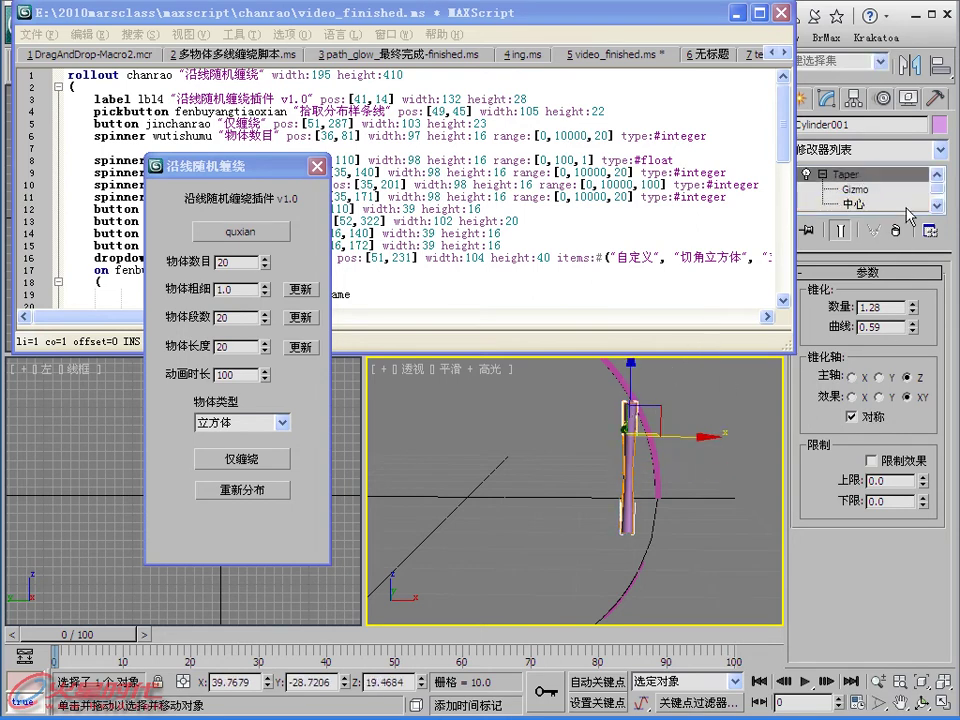
- Fine-tune the spindle to a taper amount of 3.16 and a cylinder radius of 0.5302
drag(912, 252, 912, 302)
click(845, 219)
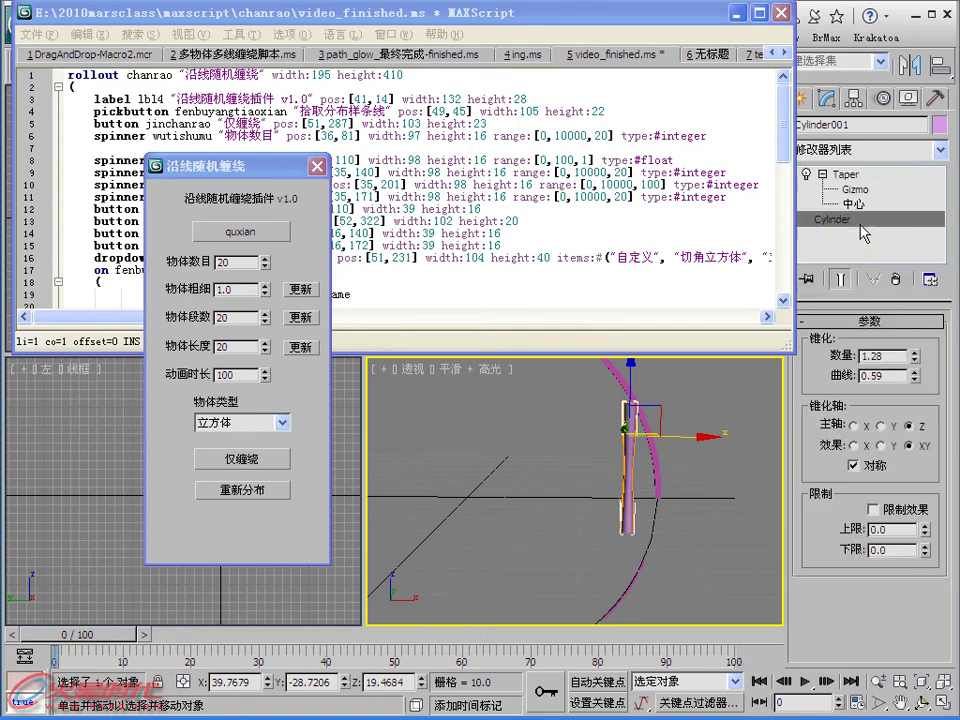
click(905, 386)
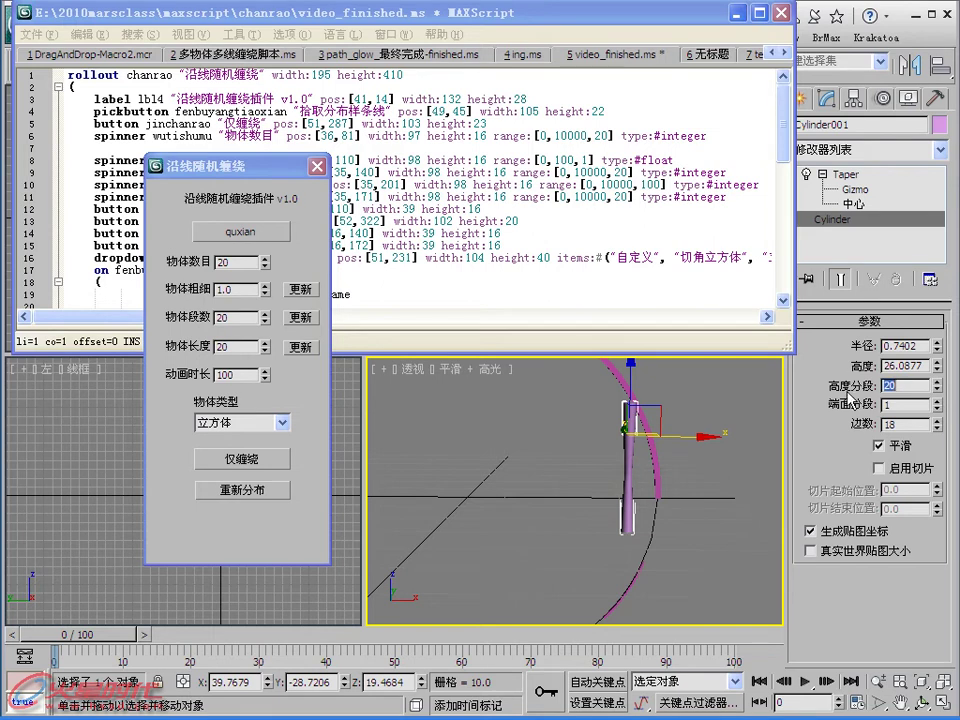
click(872, 176)
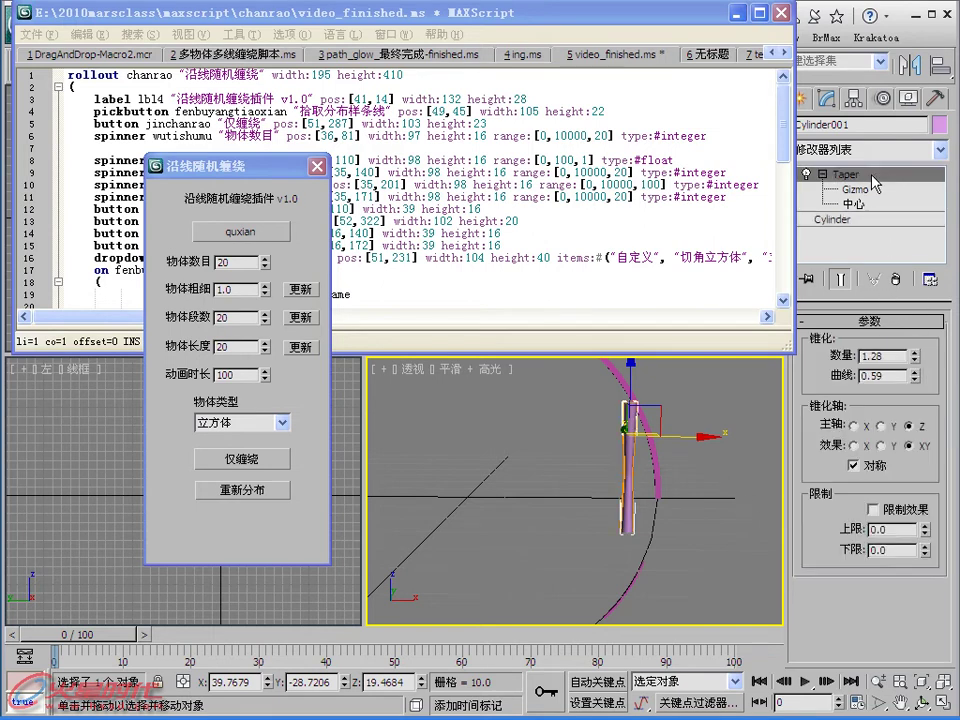
drag(916, 358, 906, 299)
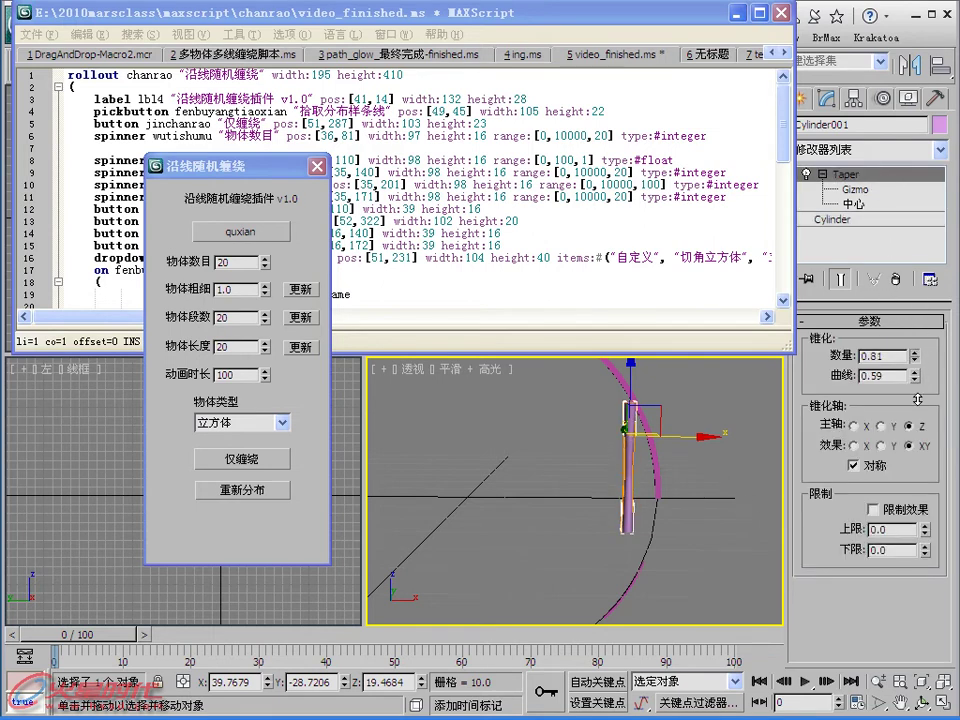
click(880, 218)
drag(937, 354, 933, 357)
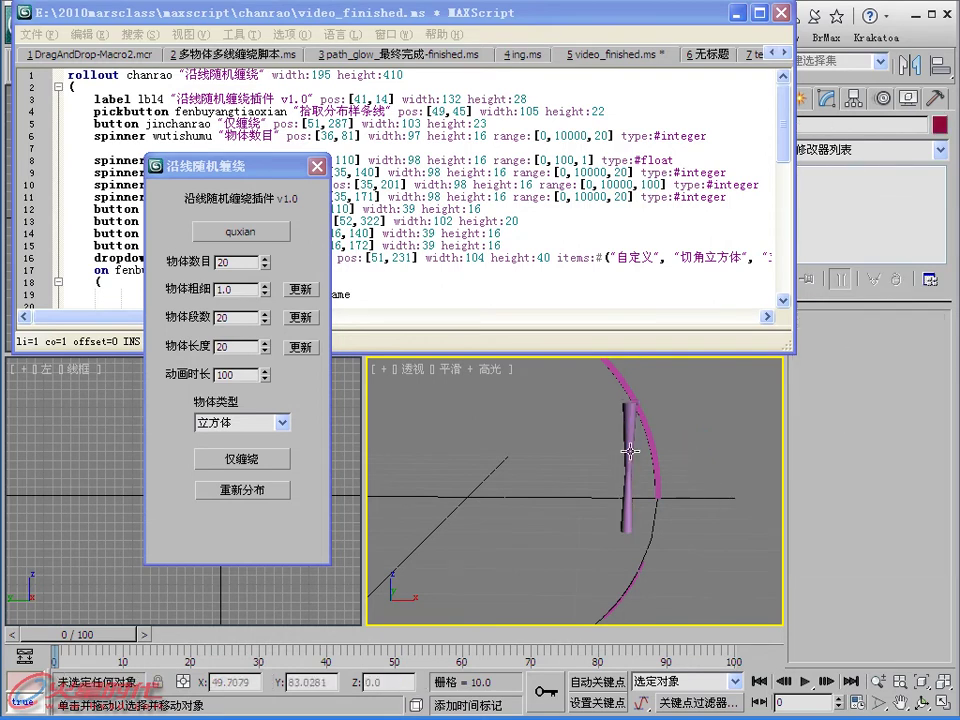
click(845, 174)
drag(922, 358, 921, 240)
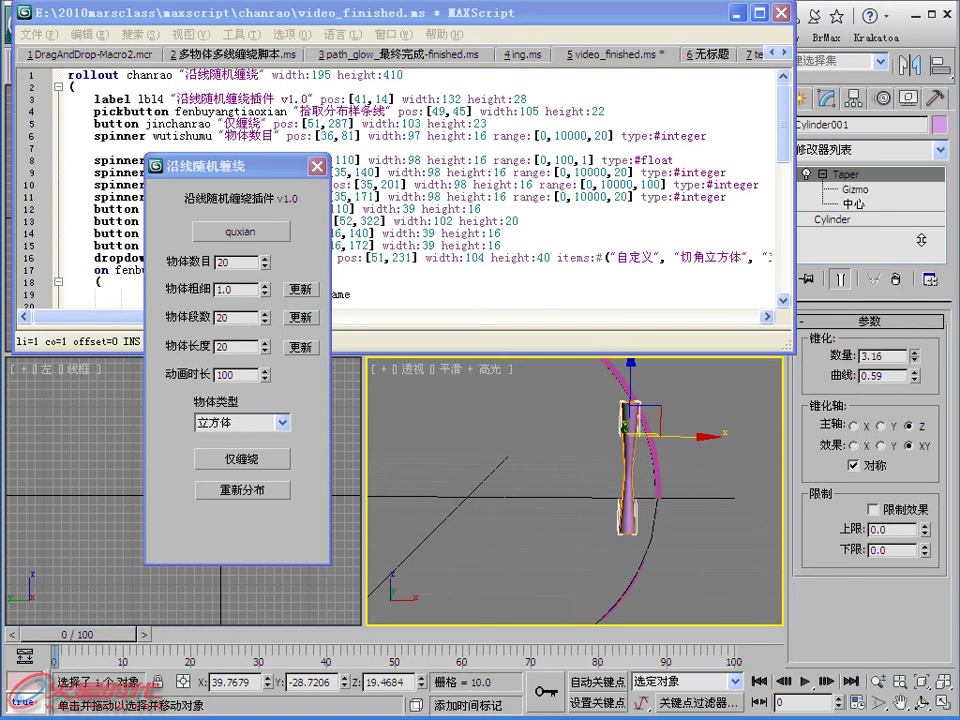
click(850, 219)
drag(936, 358, 936, 352)
- Move the tapered cylinder to the right, off the circle
click(704, 461)
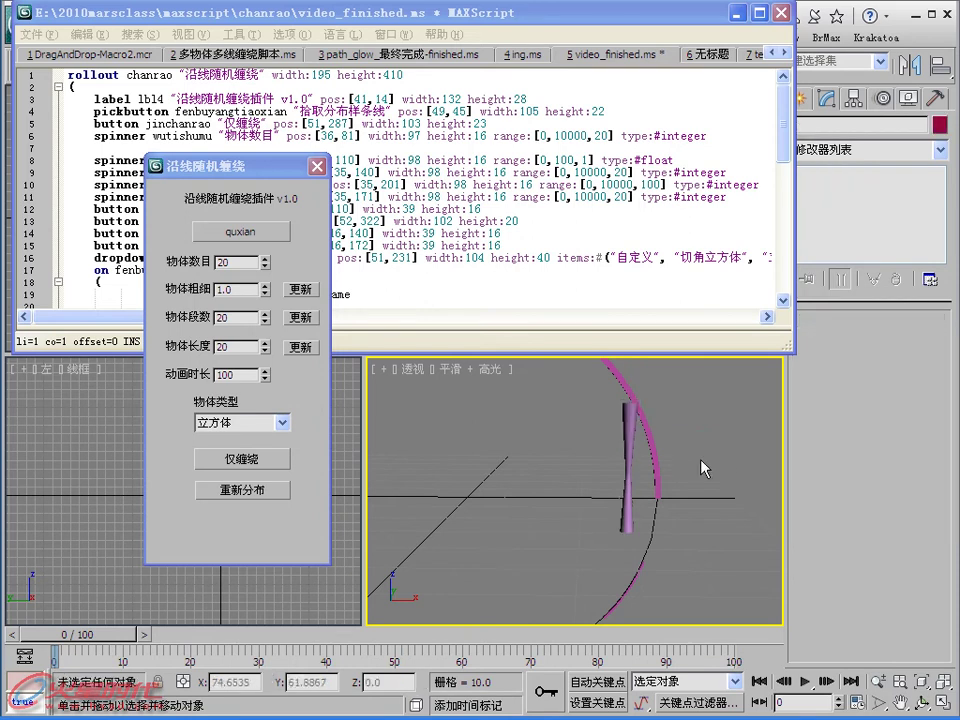
scroll(706, 458, down, 4)
click(639, 460)
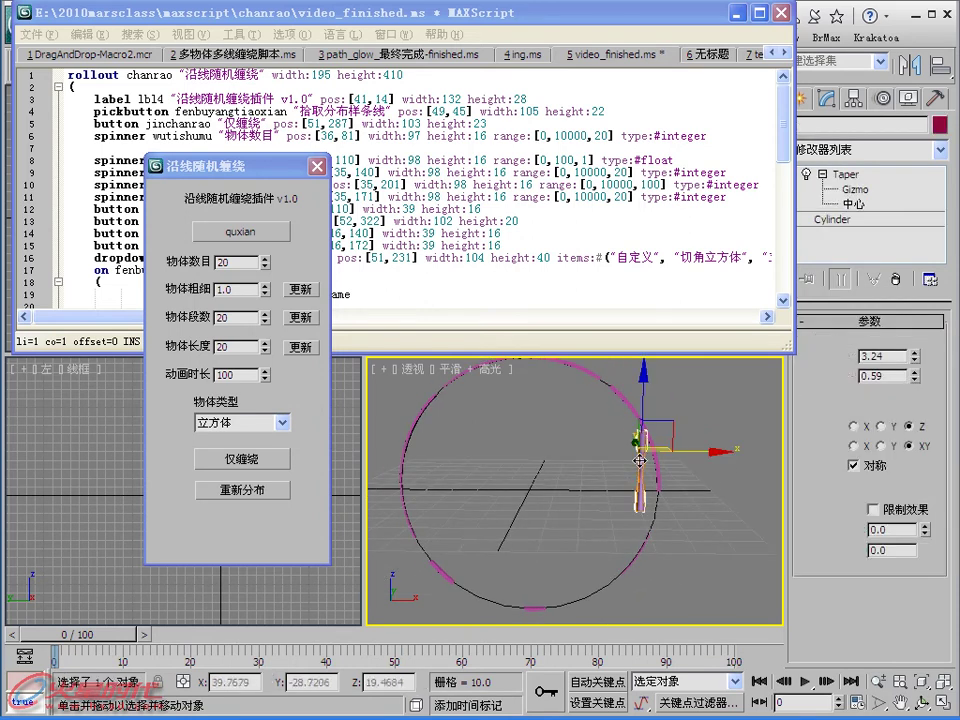
drag(641, 458, 745, 490)
click(745, 490)
scroll(745, 480, up, 3)
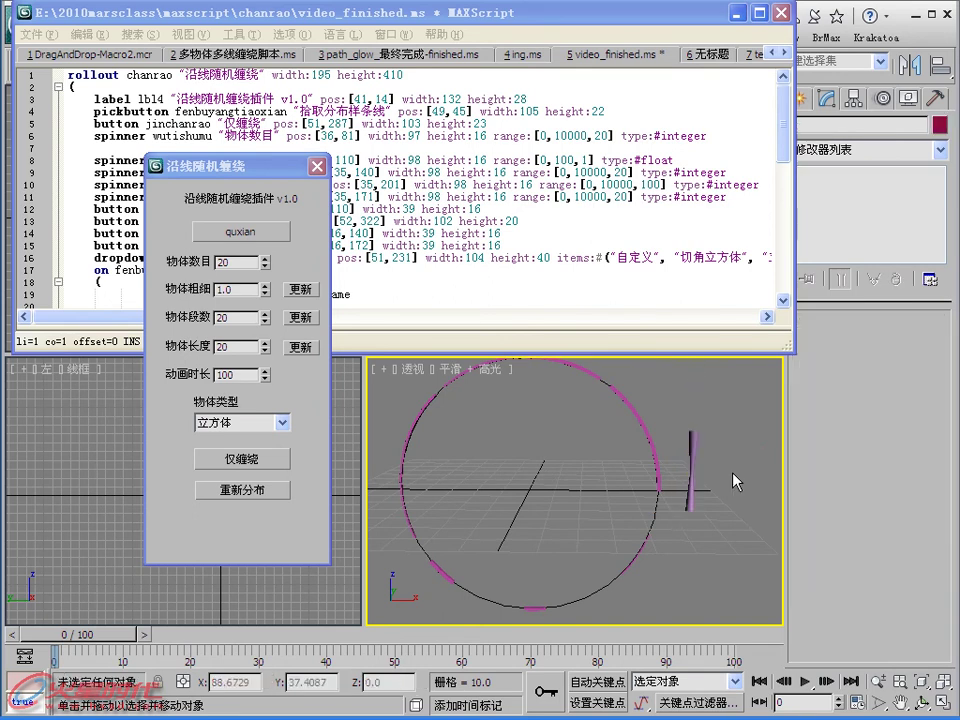
scroll(714, 449, up, 2)
scroll(714, 445, down, 3)
scroll(700, 437, down, 1)
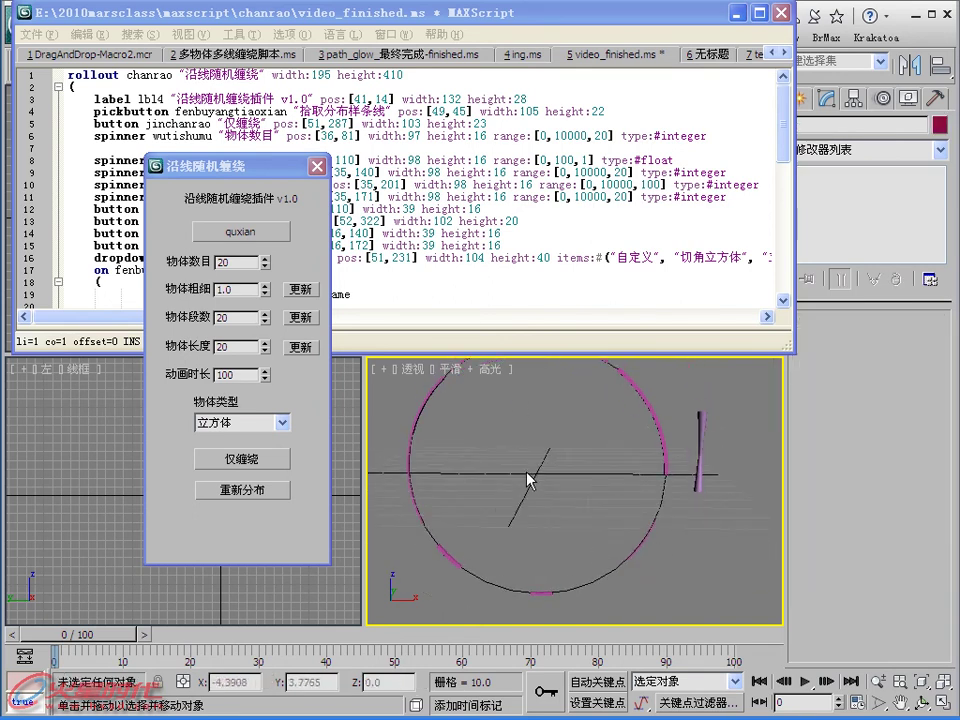
- Deselect the cylinder and close the wrap rollout
click(698, 429)
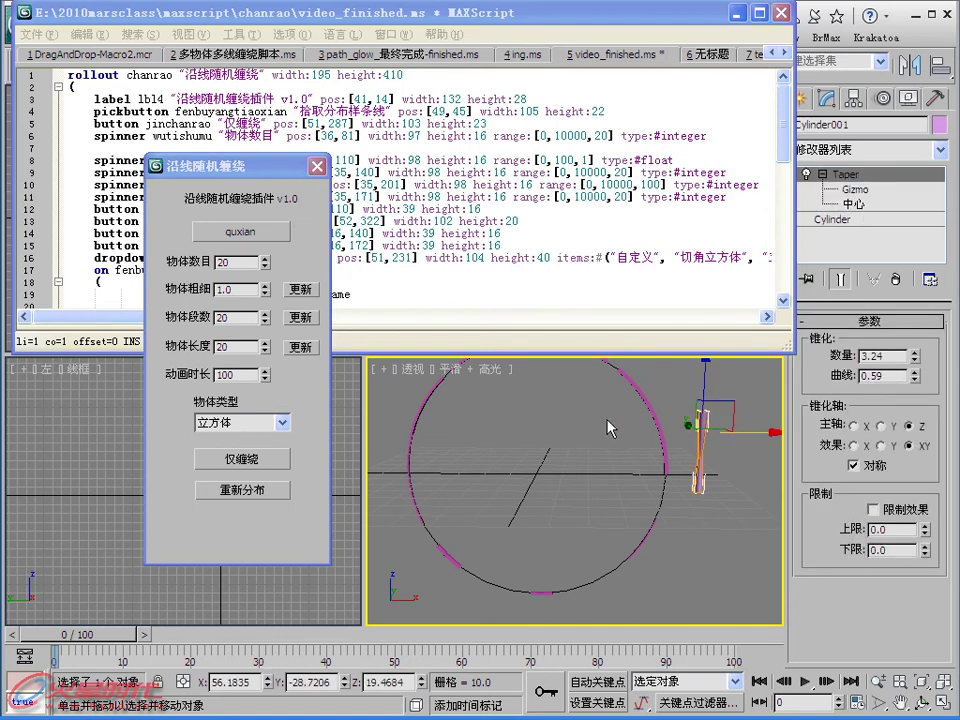
click(743, 461)
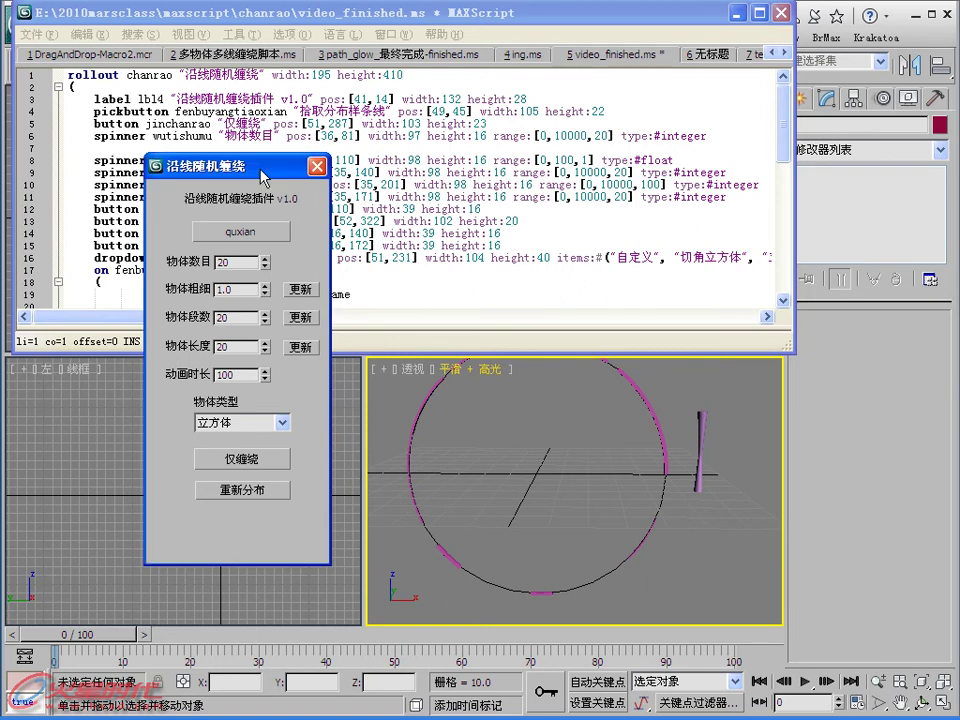
drag(283, 170, 255, 133)
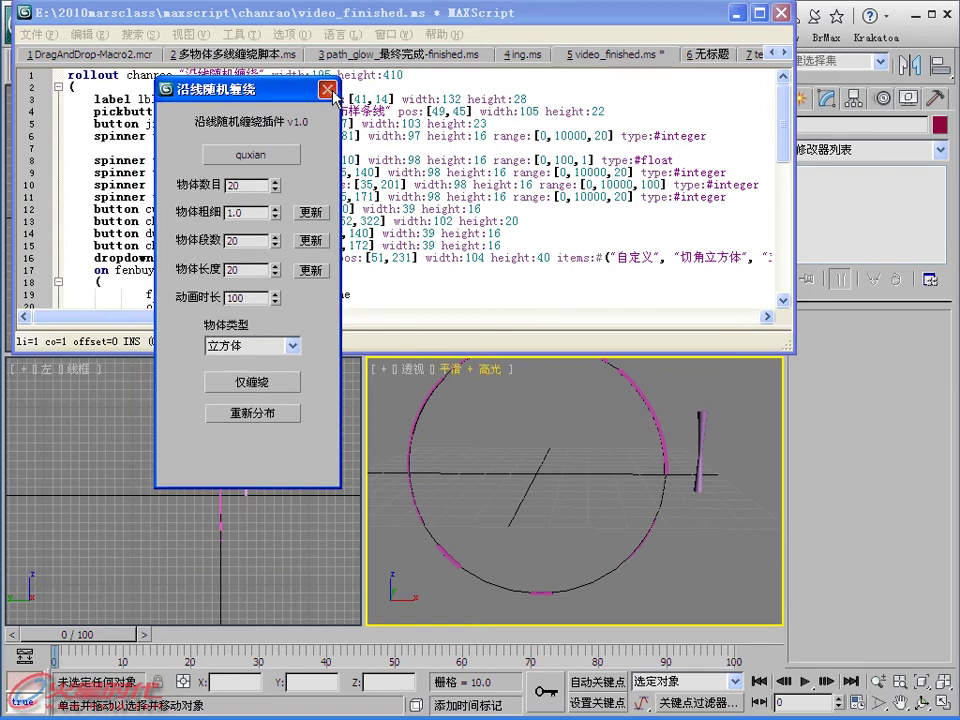
click(288, 129)
- Open the wrap rollout in Visual MAXScript and inspect the 仅缠绕 button's event handlers
click(240, 34)
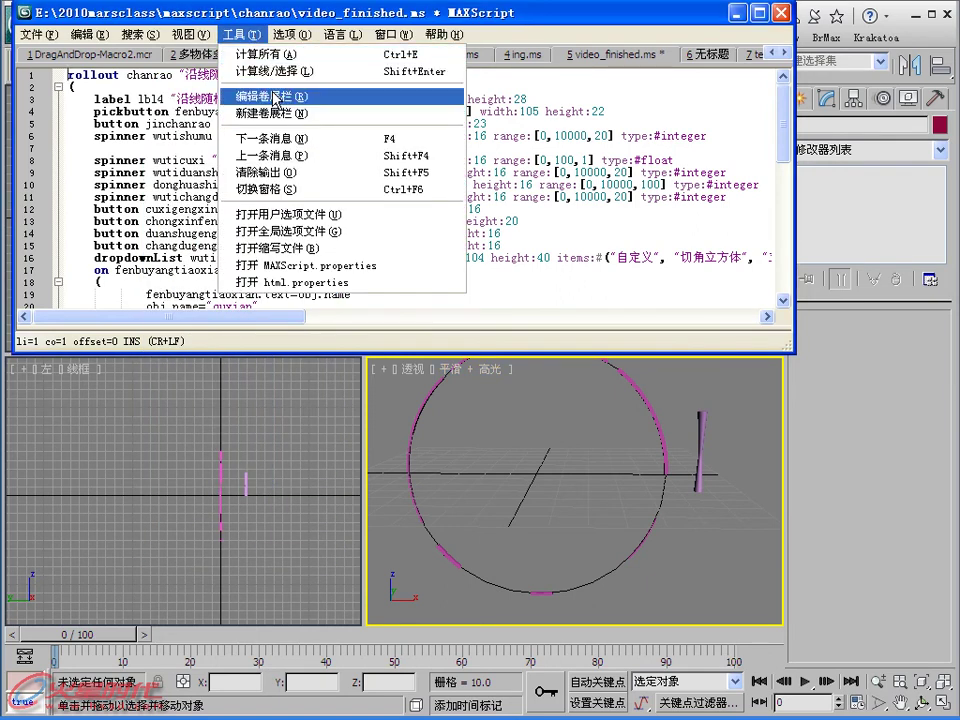
click(268, 96)
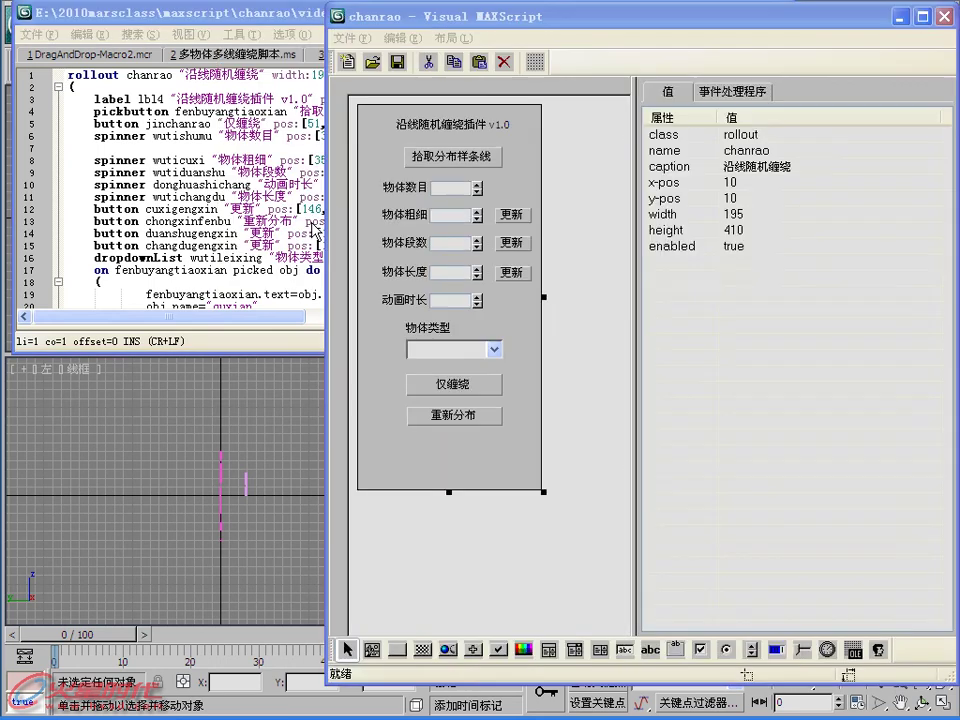
click(474, 381)
click(732, 91)
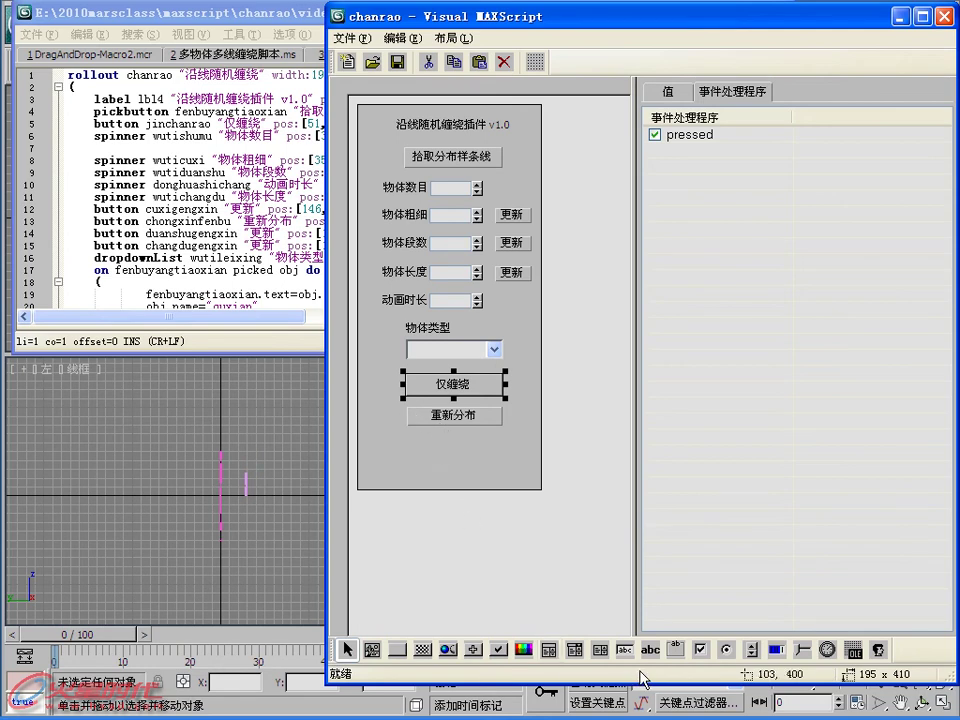
- Copy the 拾取分布样条线 pick button to a new button below 重新分布
click(472, 652)
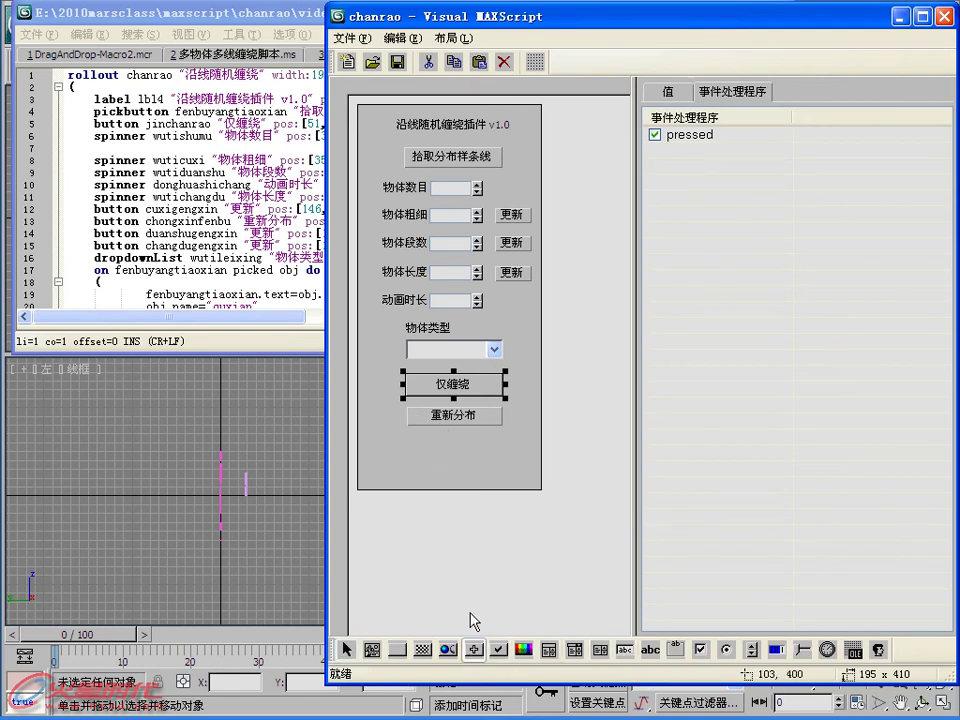
right_click(447, 438)
click(477, 165)
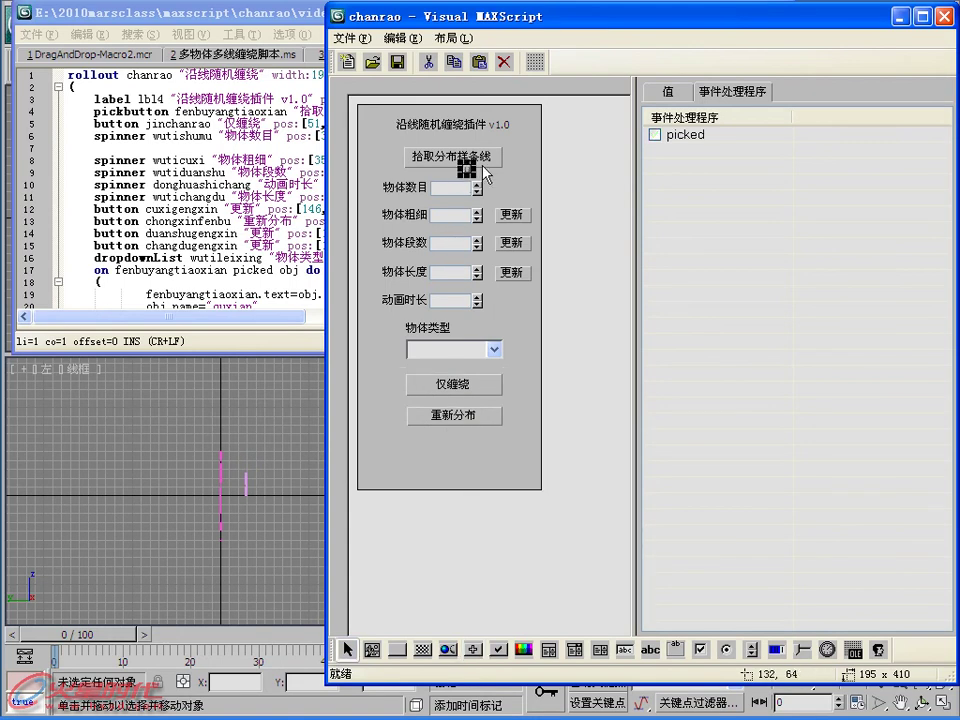
double_click(464, 158)
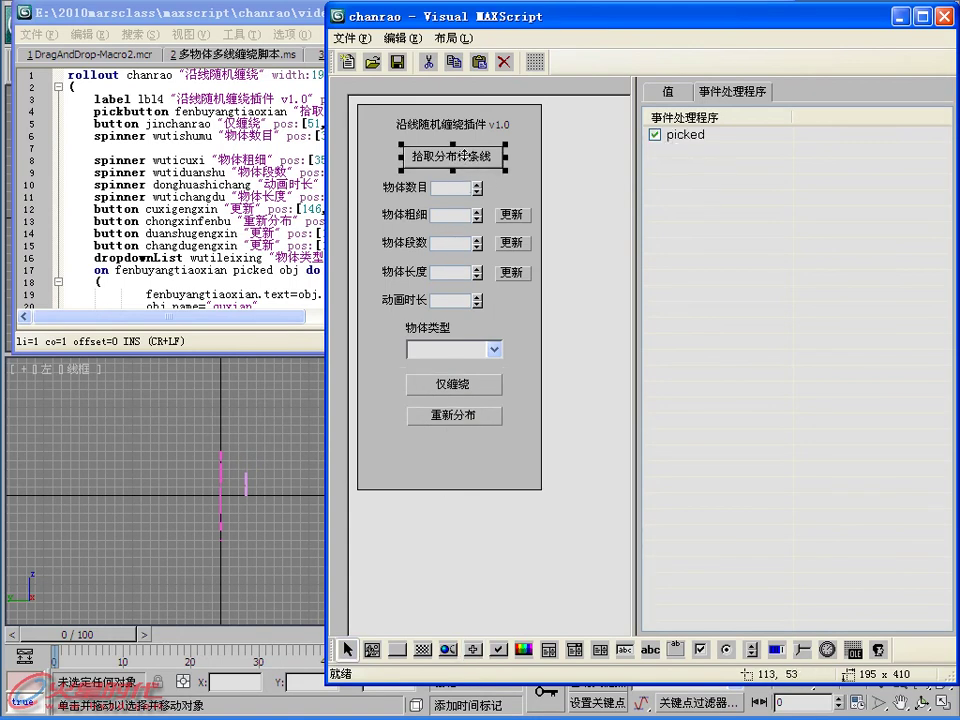
mouse_move(466, 165)
mouse_down()
mouse_move(476, 451)
mouse_move(458, 450)
mouse_up()
- Rename the new pick button to zidingyiwuti
click(668, 91)
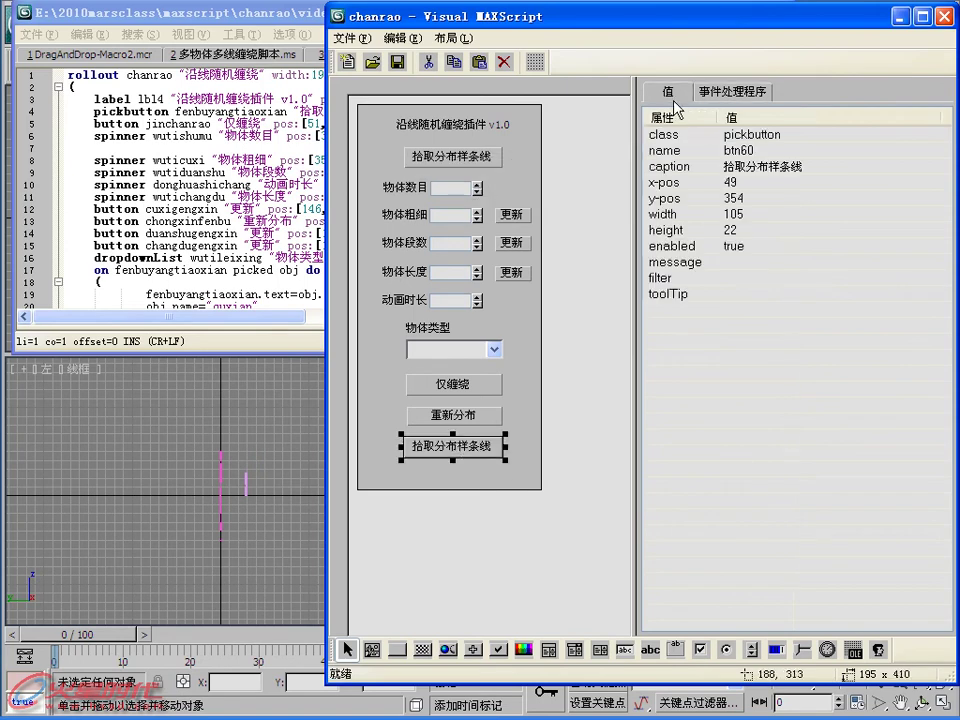
click(730, 151)
text(fe)
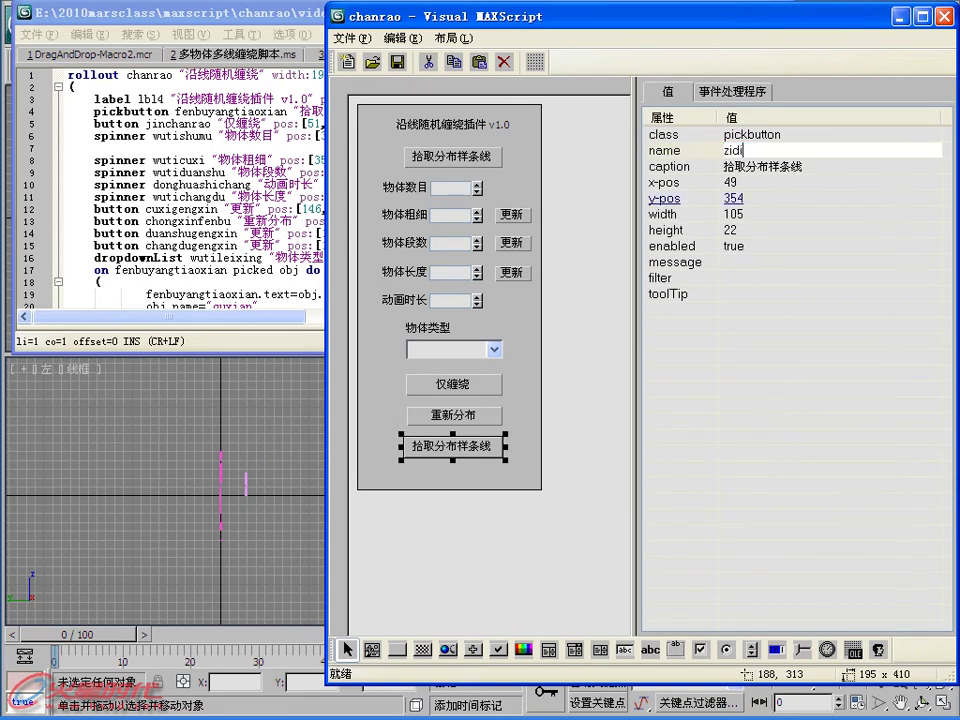
key(Return)
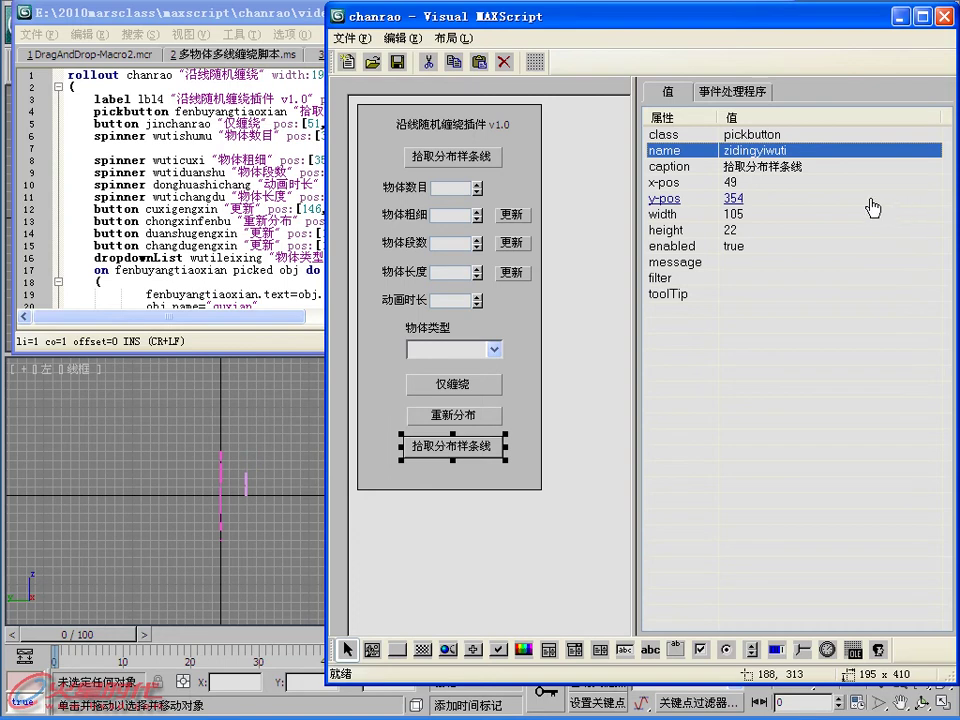
- Change the button's caption to 拾取自定义物体 and show its event handlers
click(789, 167)
click(789, 168)
click(781, 168)
drag(803, 168, 745, 168)
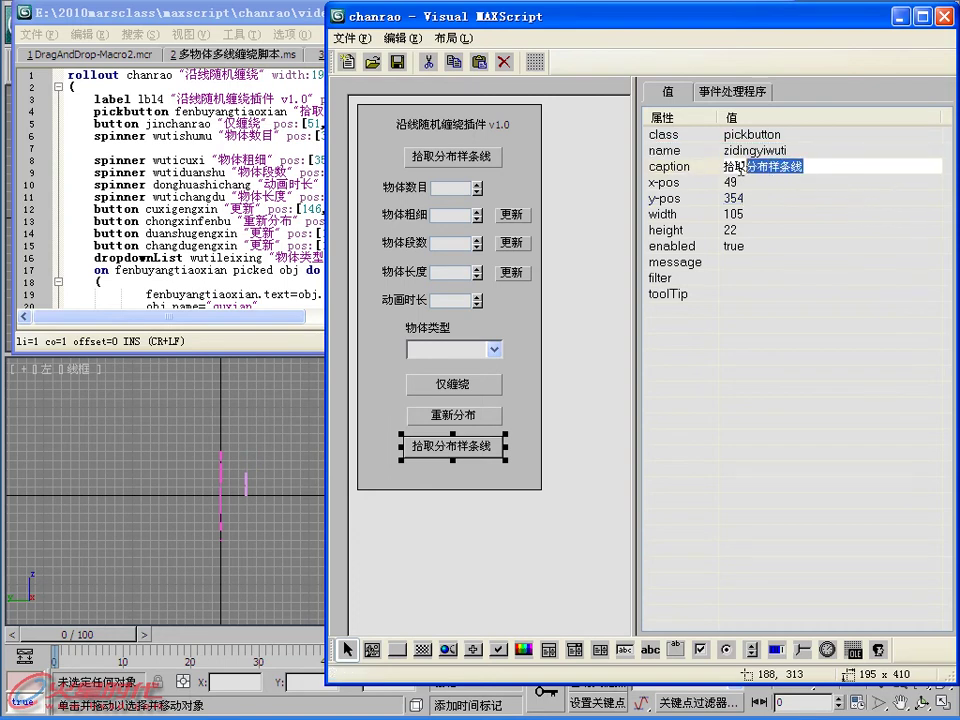
text(zi)
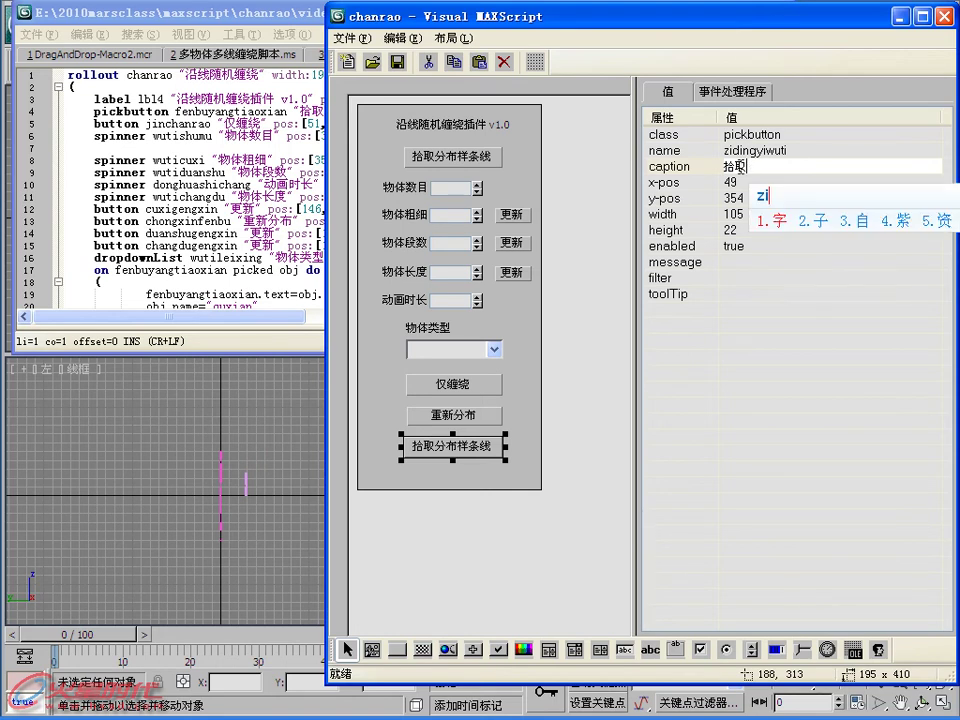
text(自定义物体)
key(Return)
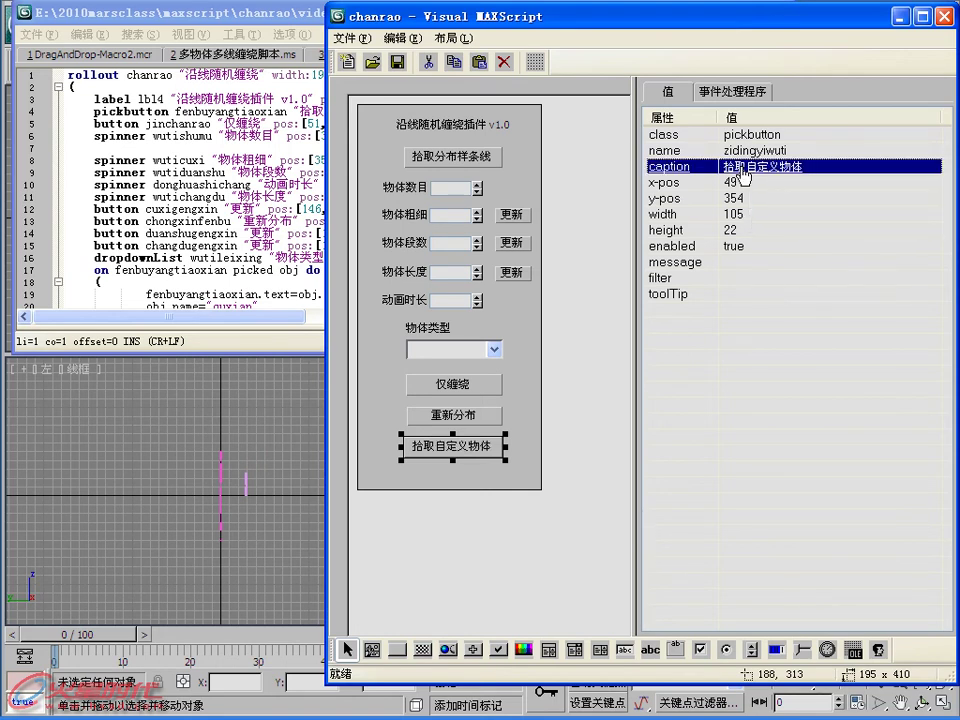
click(740, 150)
click(732, 91)
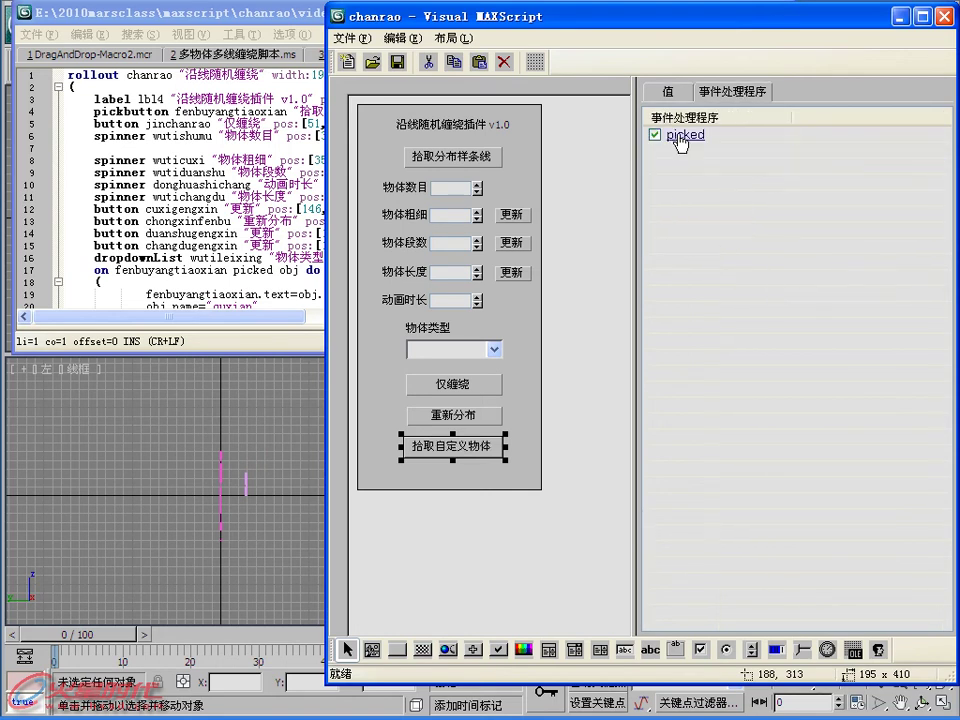
- Edit the picked handler to reference zidingyiwuti and obj.name instead of quxian, then save
double_click(681, 133)
mouse_move(565, 165)
mouse_down()
mouse_move(572, 14)
mouse_move(564, 17)
mouse_up()
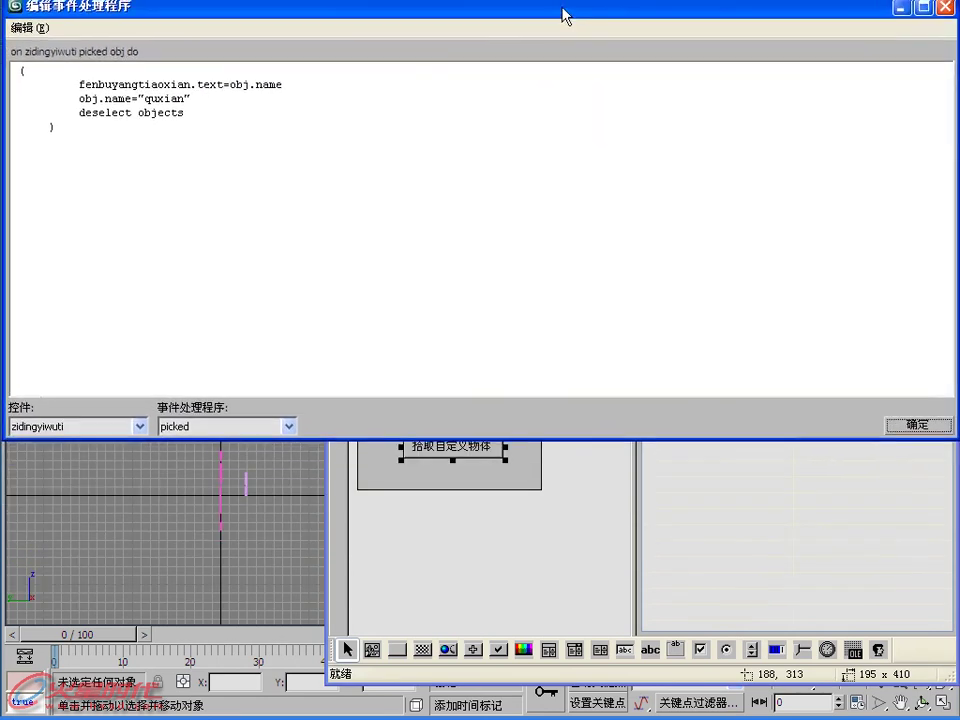
drag(190, 85, 81, 86)
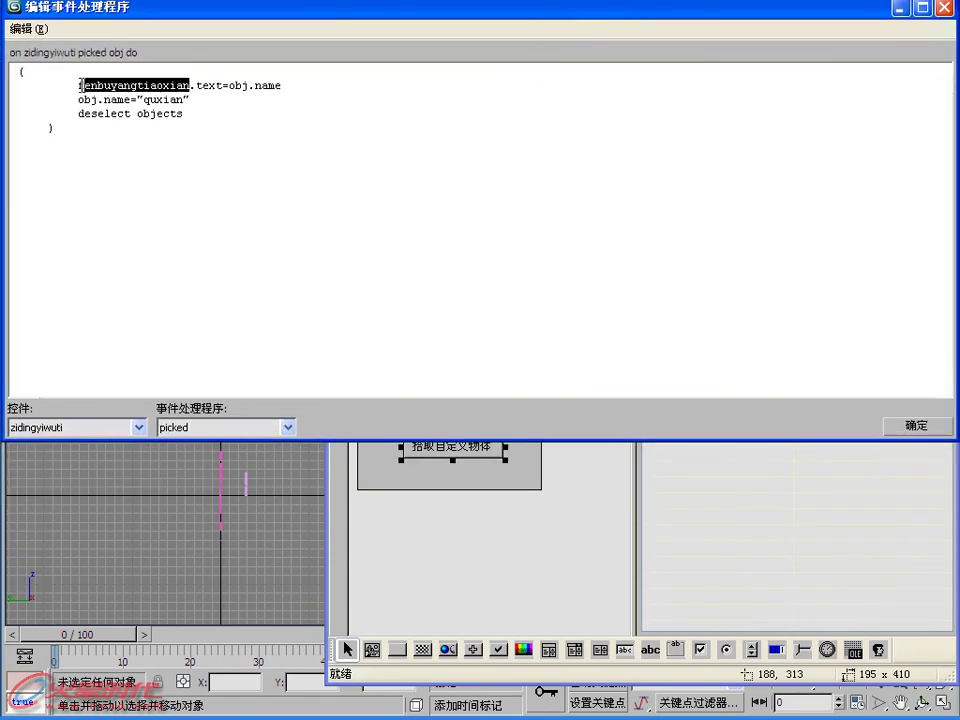
text(zidi)
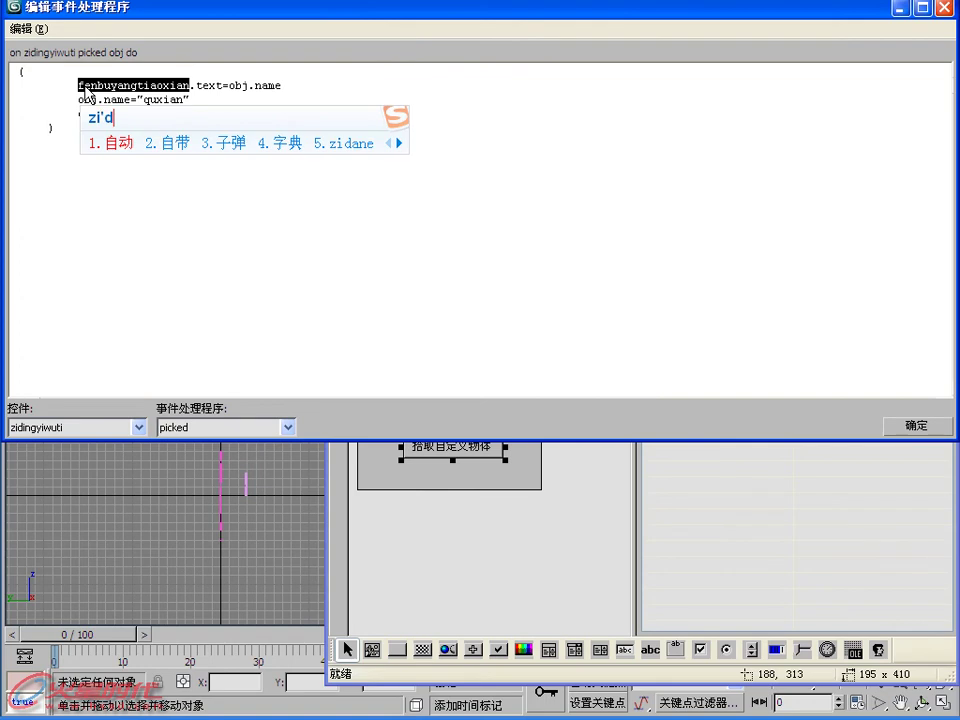
text(ngyiw)
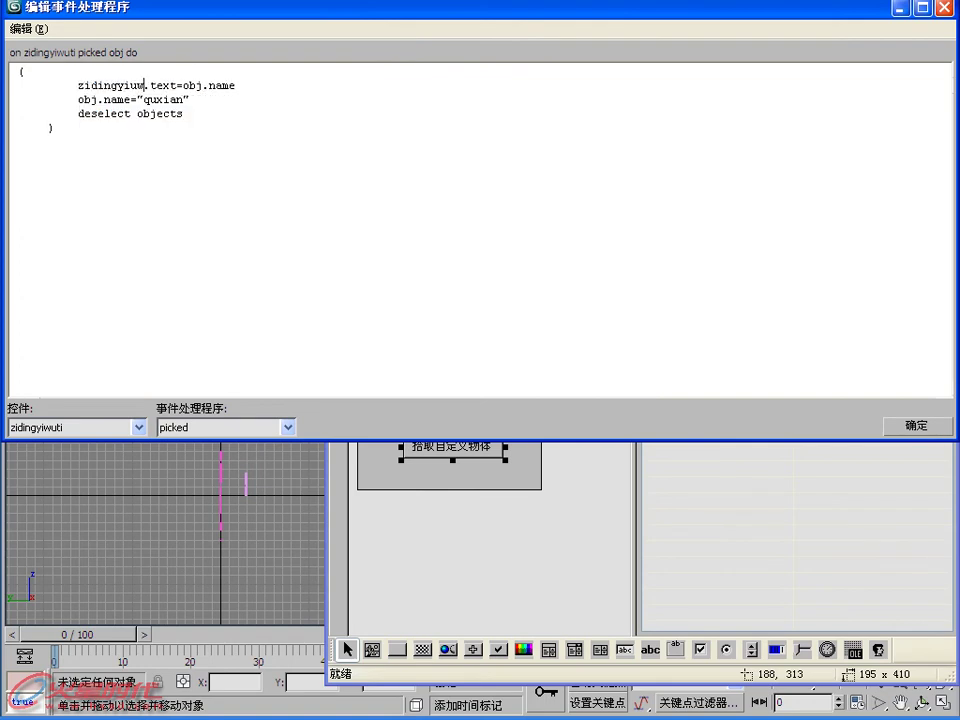
text(uti)
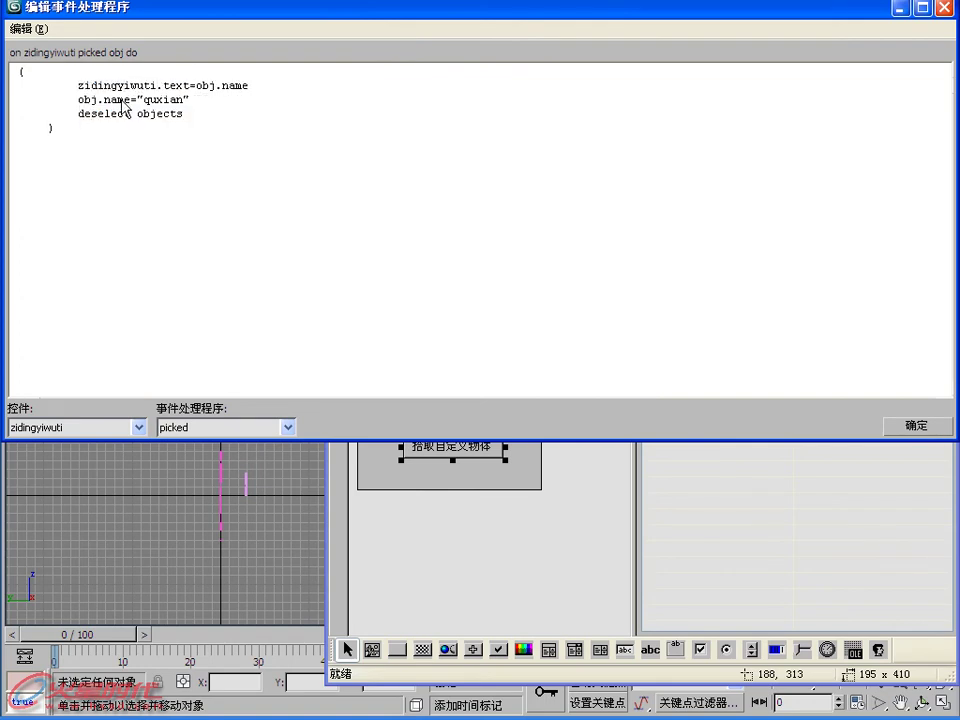
drag(144, 100, 179, 101)
text(zidingyi)
click(897, 424)
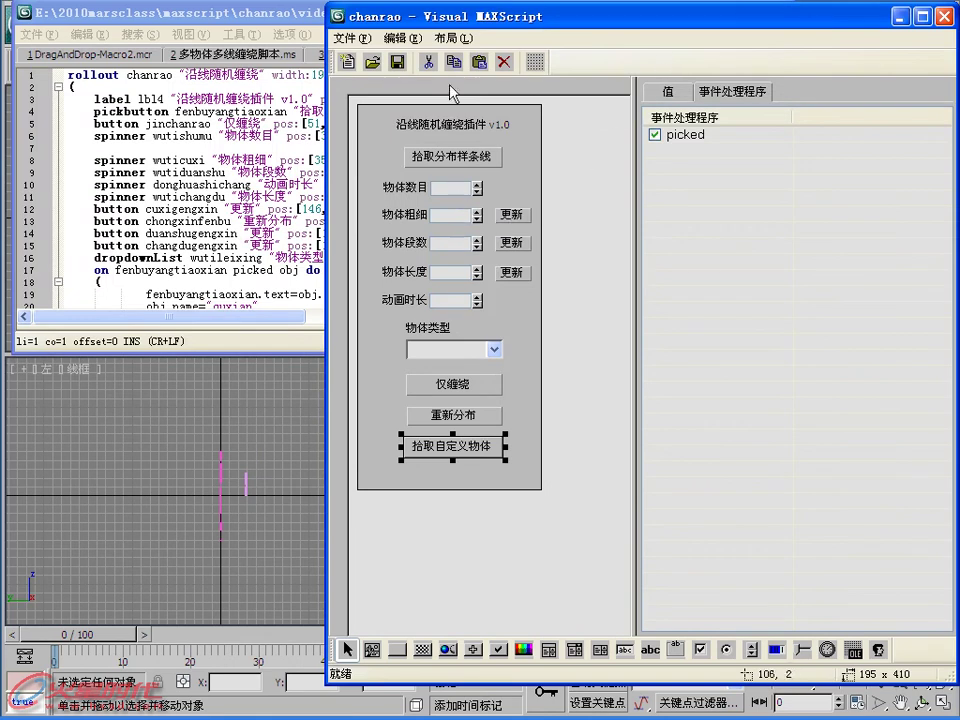
key(ctrl+s)
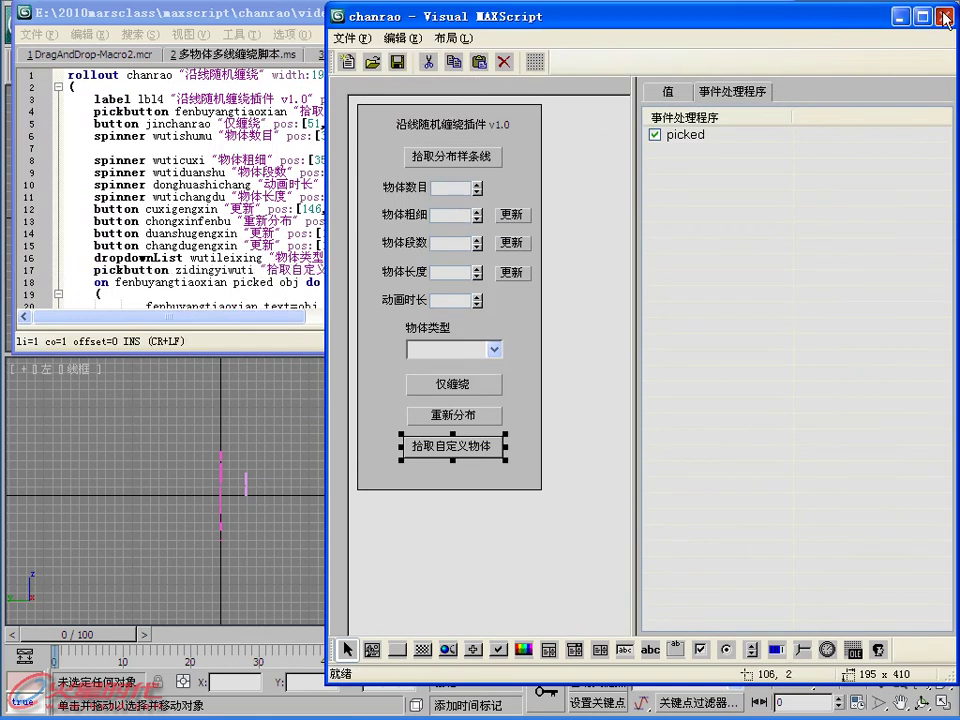
- Evaluate the script and pick Cylinder001 with the 拾取自定义物体 button
click(943, 16)
click(219, 33)
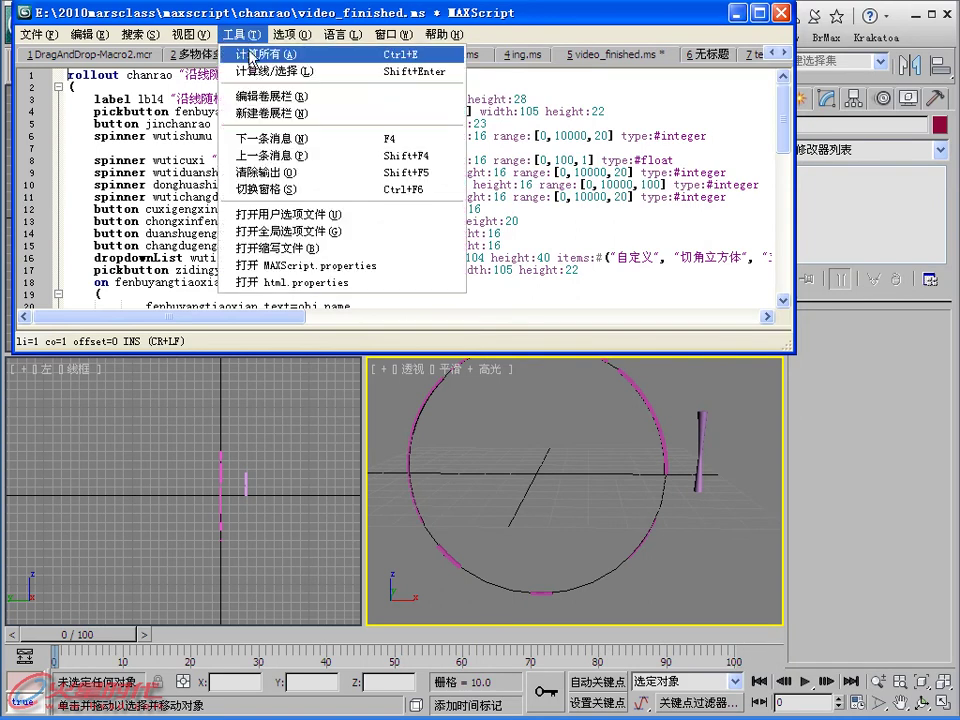
click(195, 57)
drag(543, 165, 398, 171)
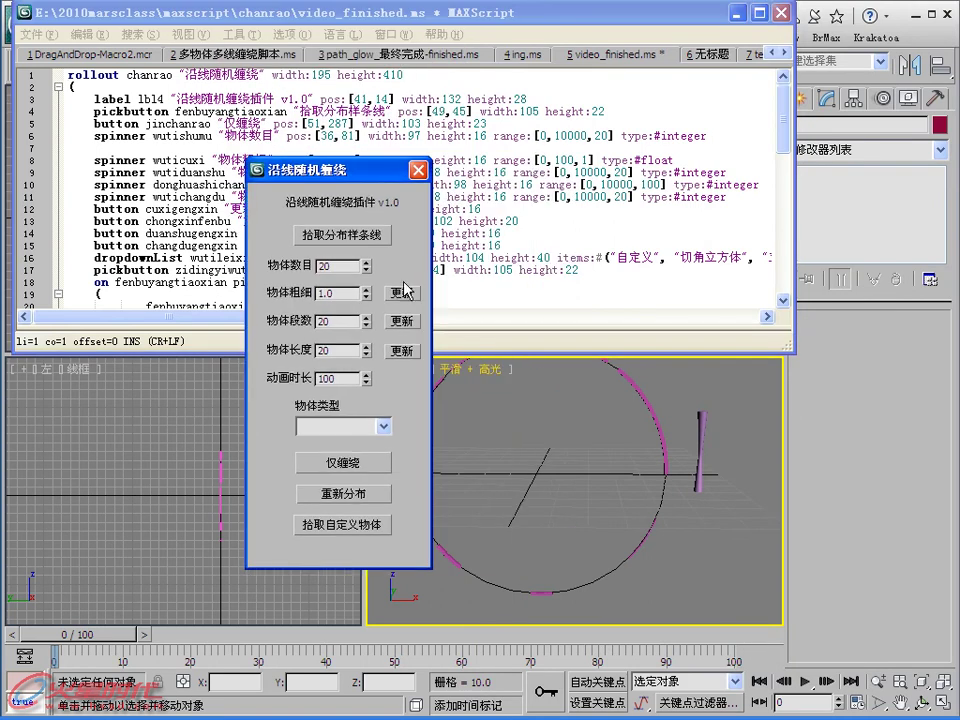
click(334, 523)
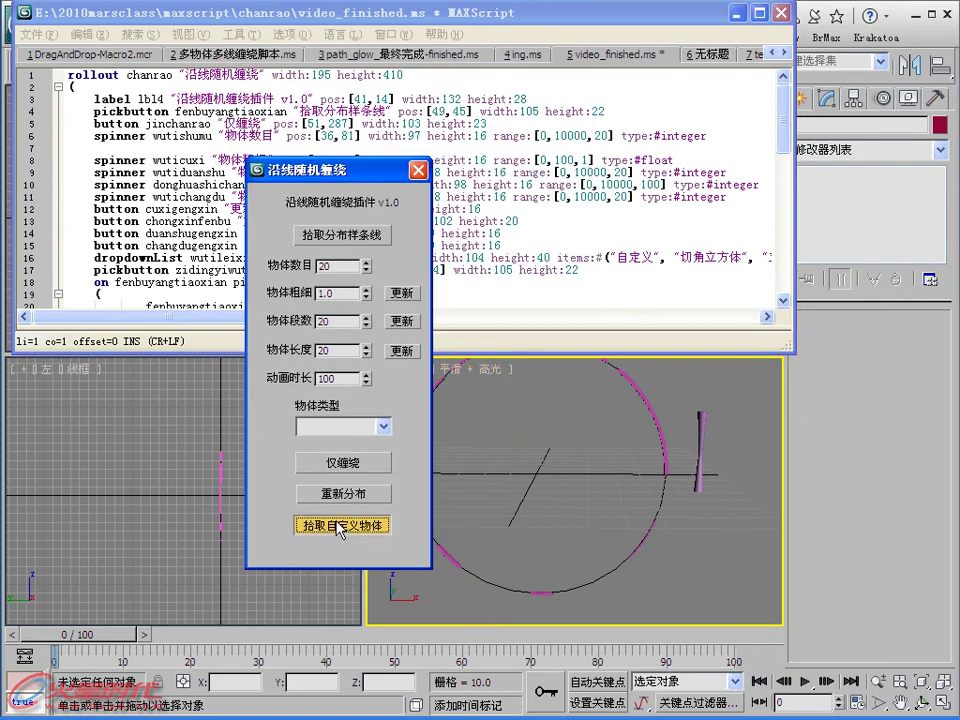
click(702, 418)
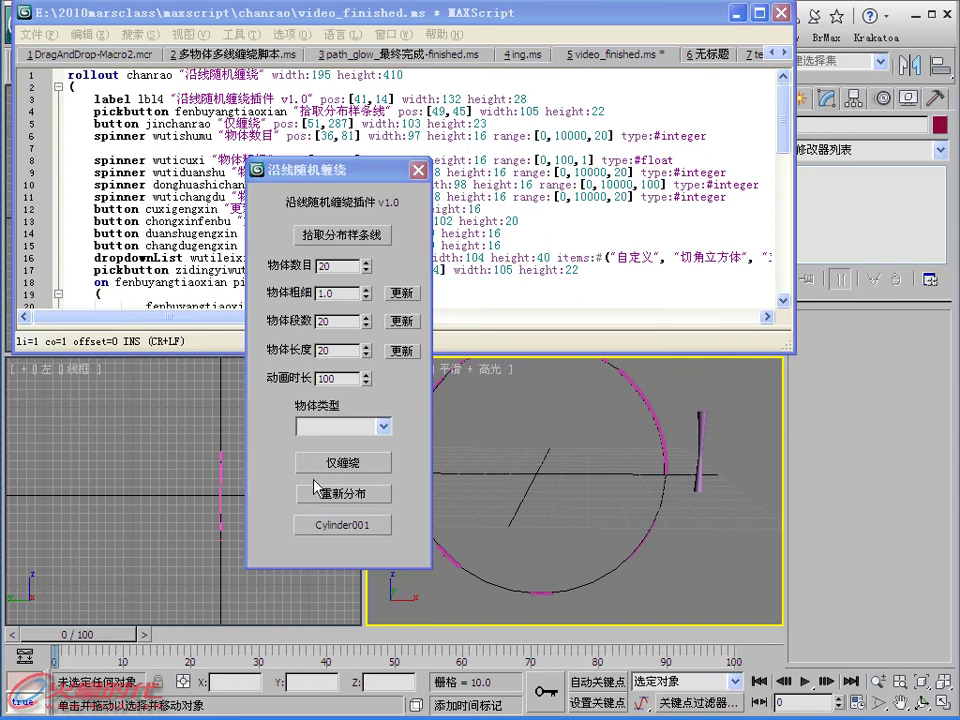
- Close the wrap rollout and reopen it in the Visual MAXScript layout editor
click(702, 424)
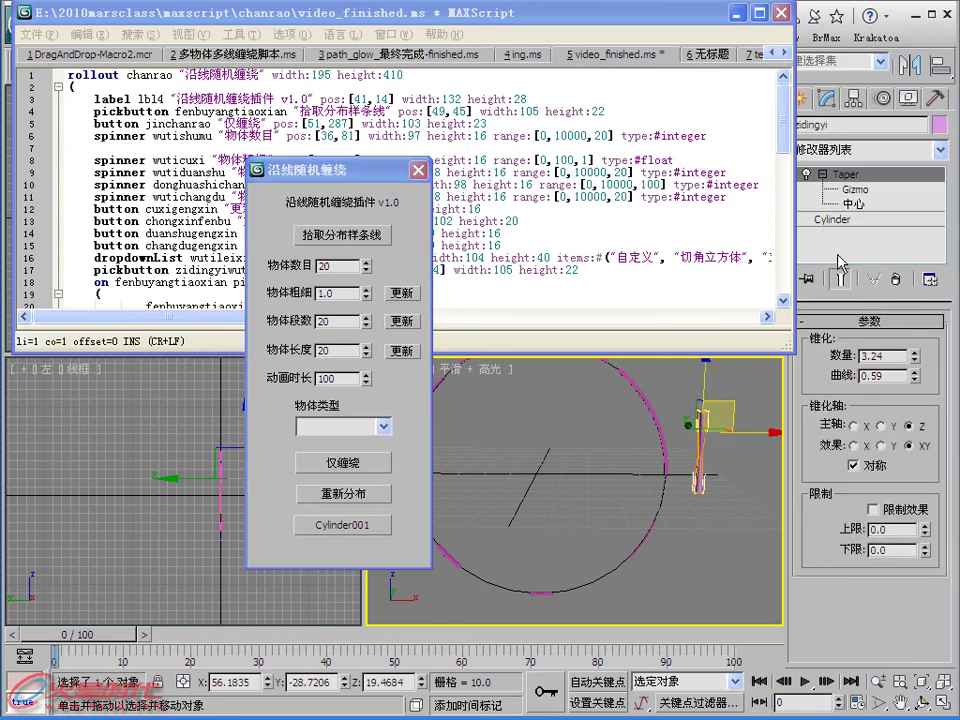
drag(793, 85, 778, 88)
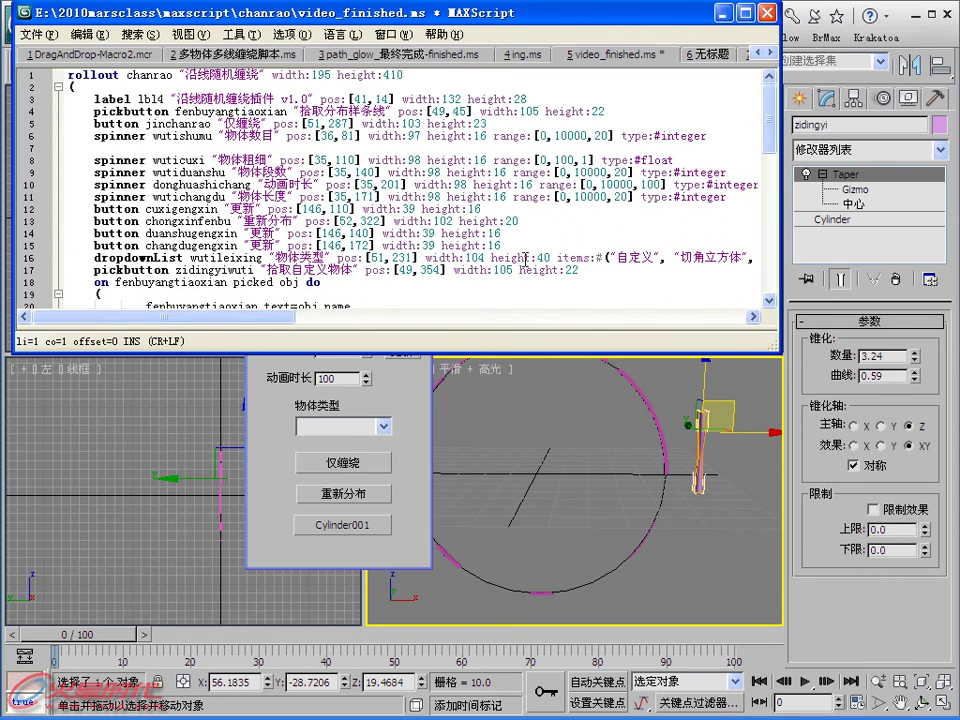
click(390, 415)
click(320, 128)
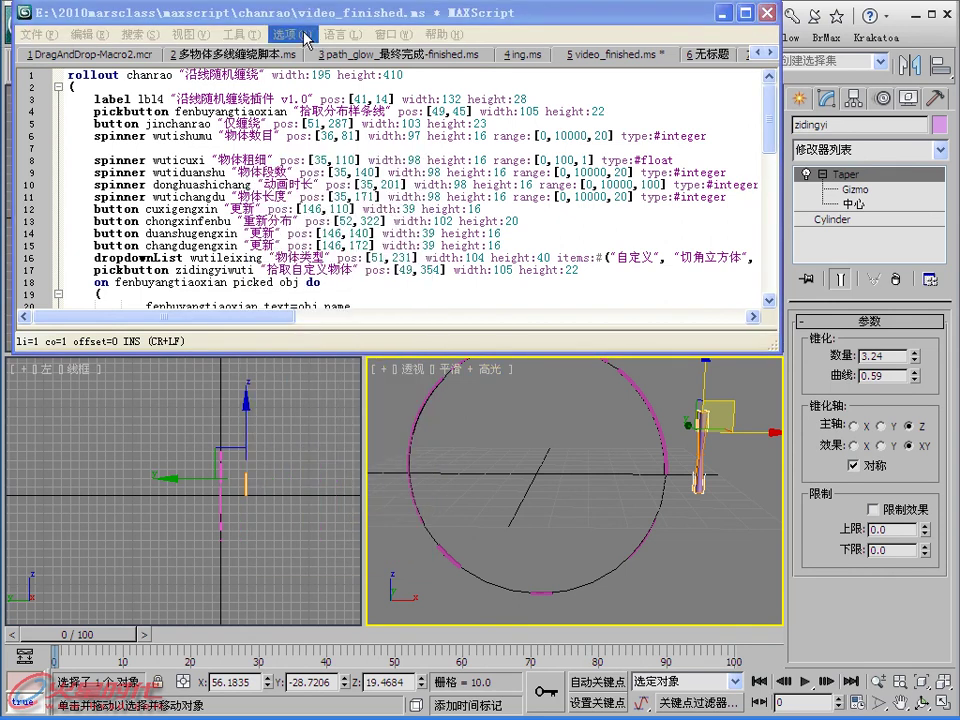
click(240, 34)
click(270, 96)
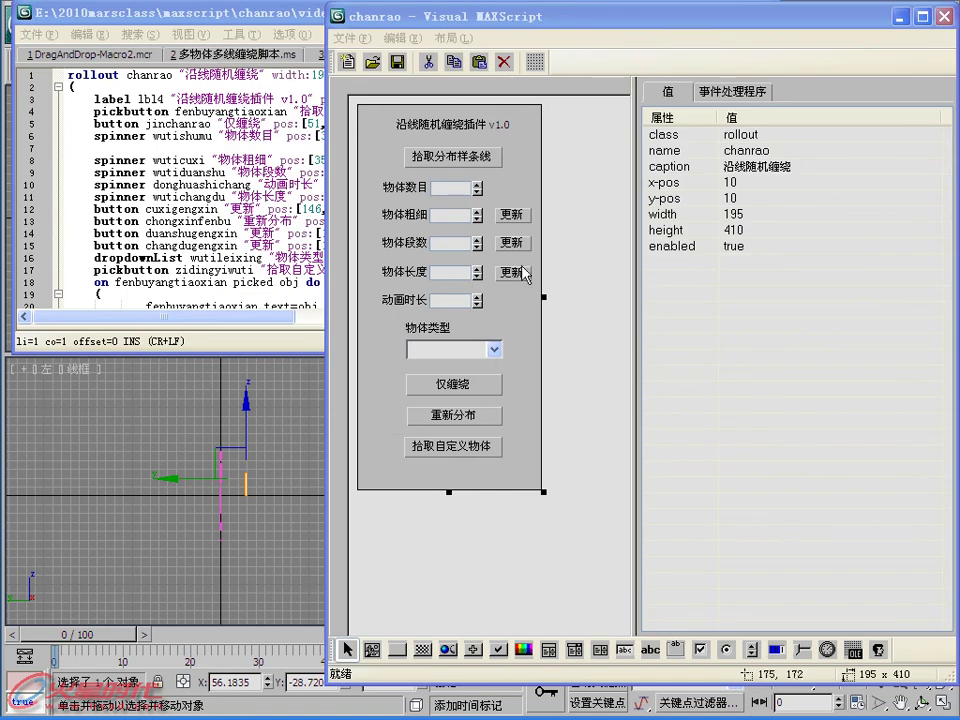
- Check the custom pick button's picked handler, then open the 仅缠绕 pressed handler's code
click(425, 446)
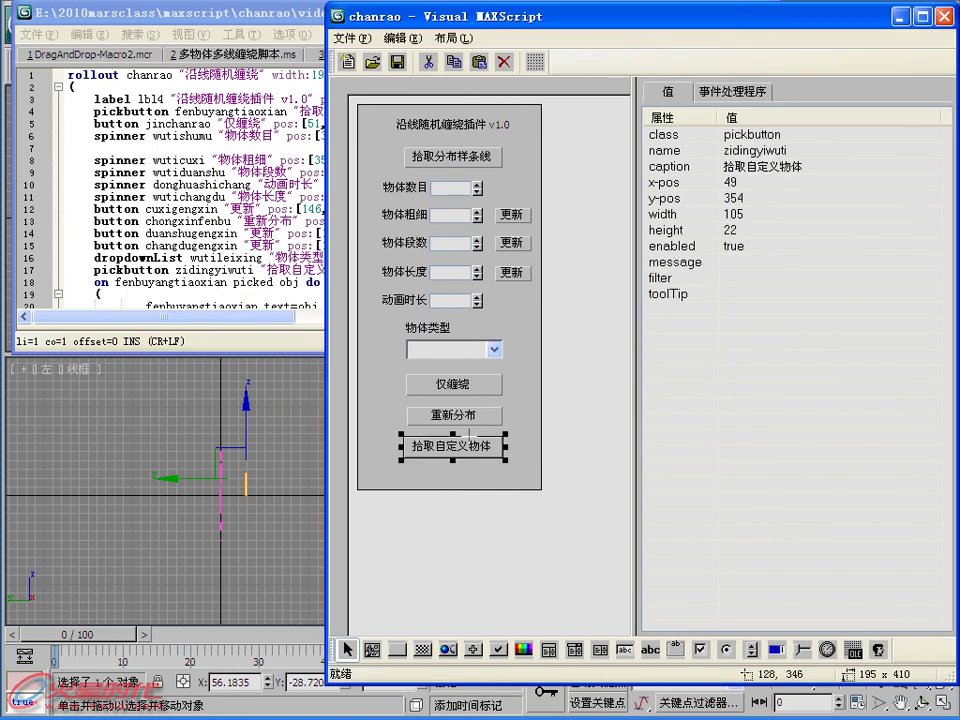
click(730, 91)
double_click(690, 135)
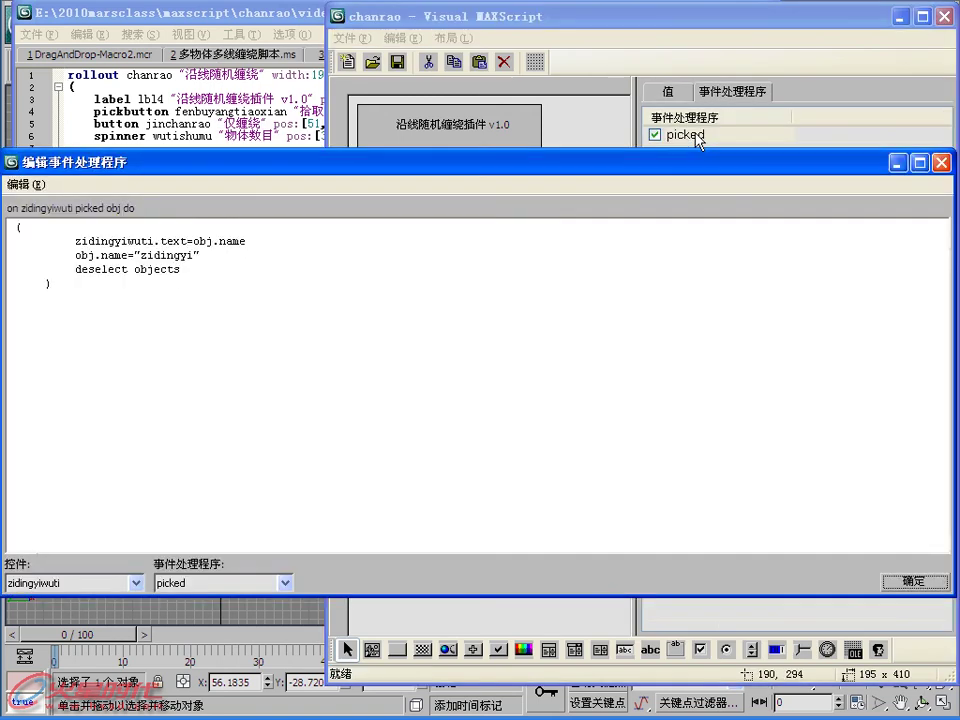
click(941, 162)
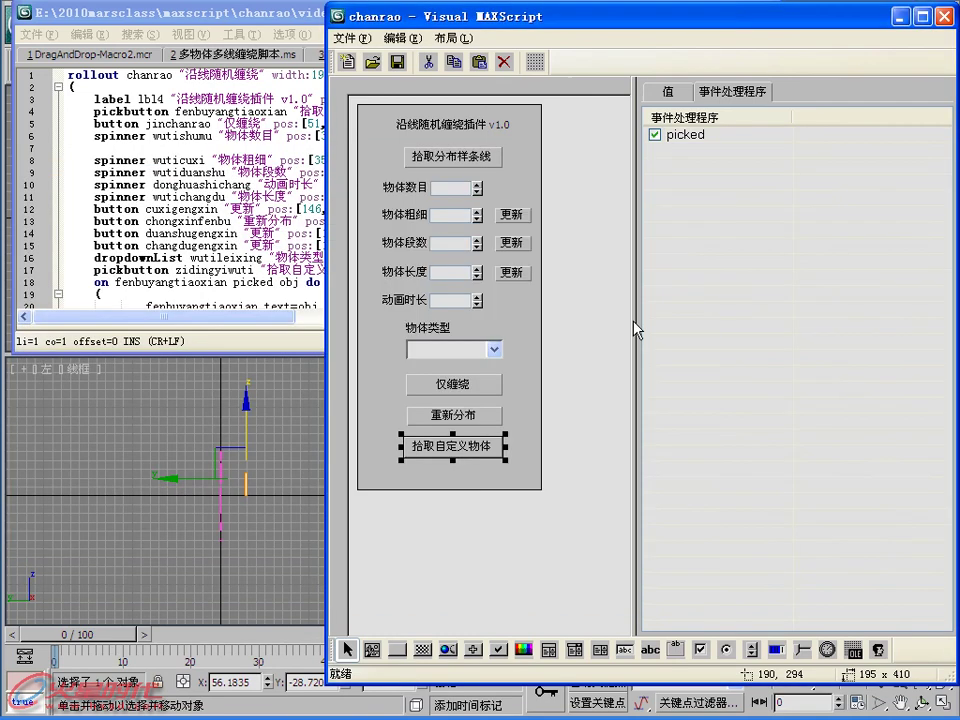
click(455, 390)
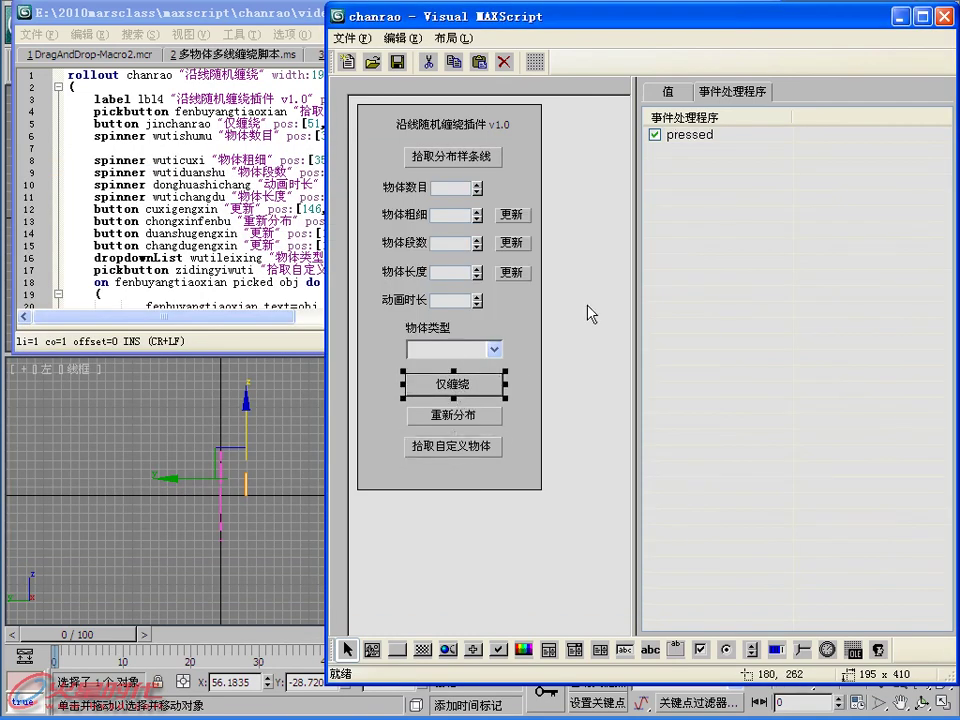
double_click(690, 135)
- Duplicate the cylinder if-line above select $wuti* and change its type to 自定义
double_click(18, 256)
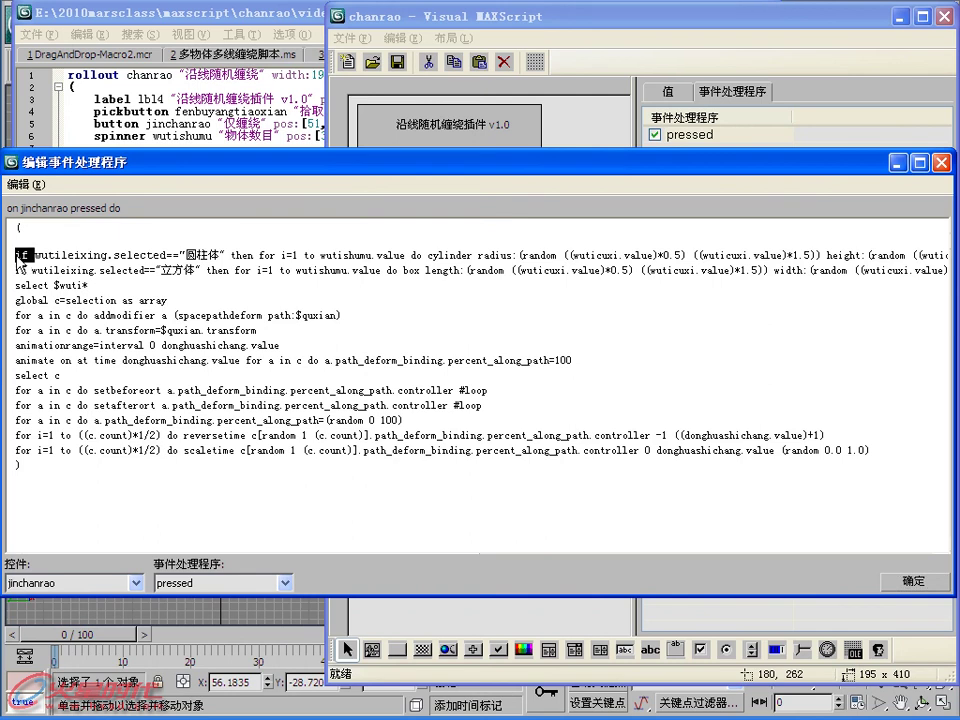
triple_click(18, 256)
key(ctrl+c)
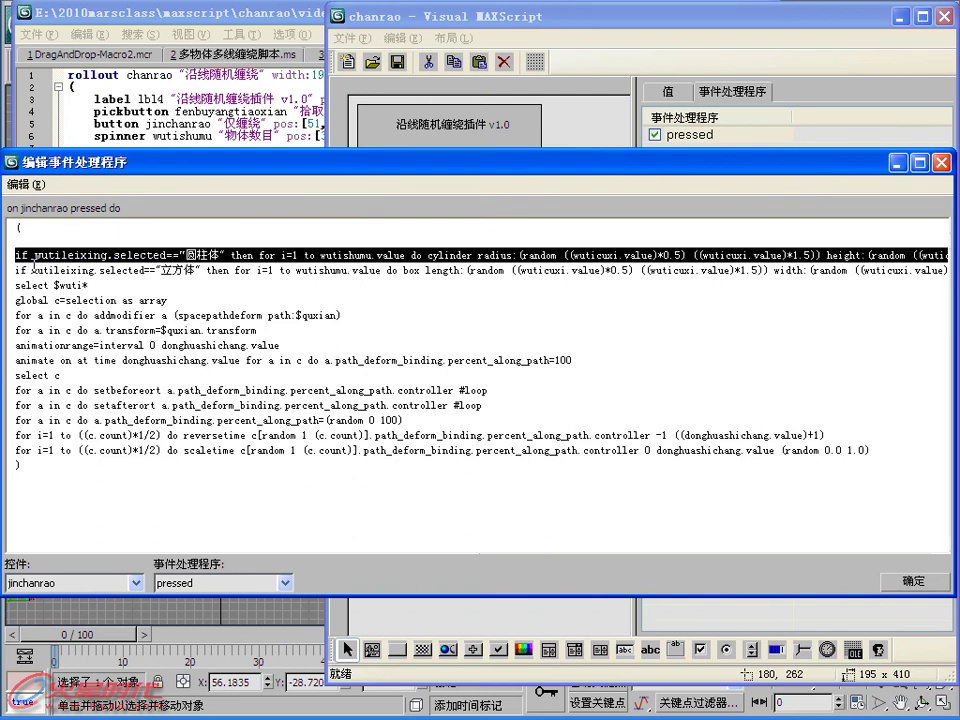
triple_click(14, 285)
click(14, 272)
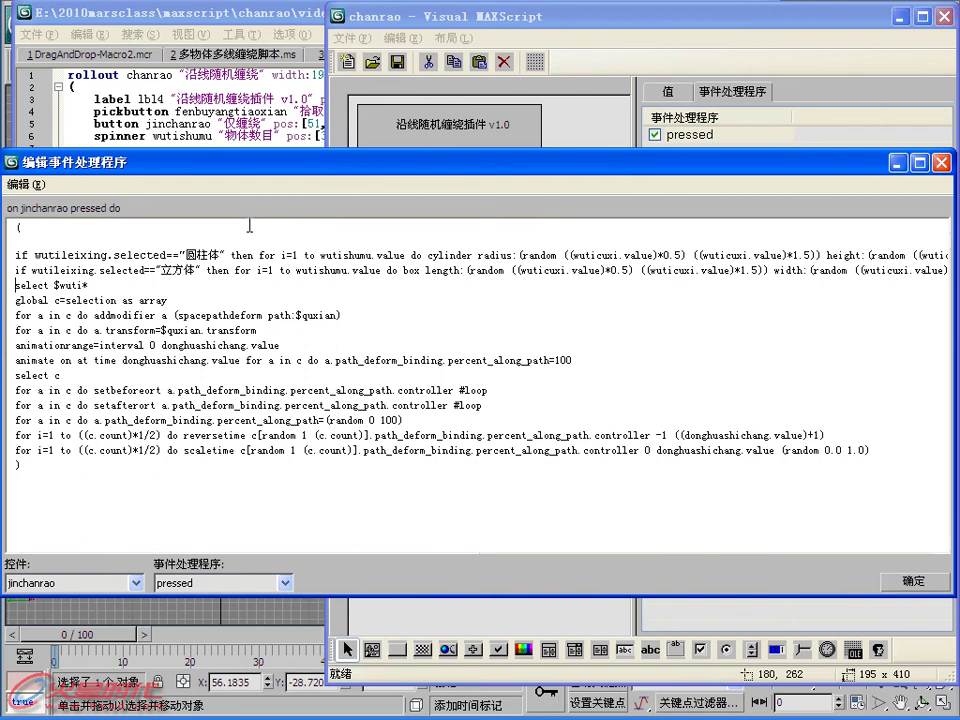
key(Return)
key(ctrl+v)
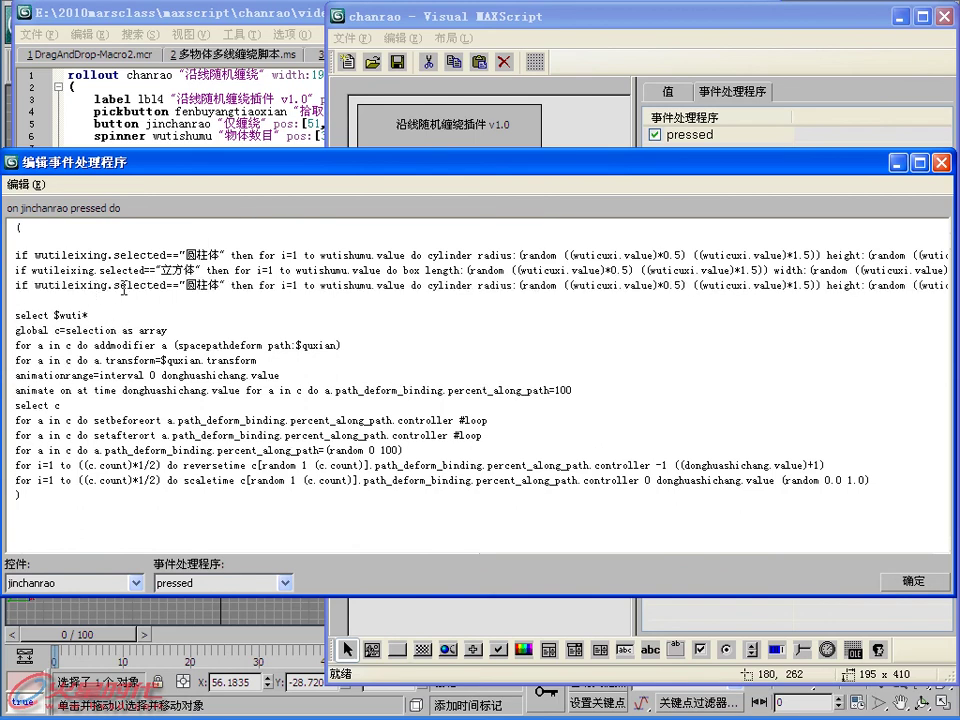
drag(187, 285, 213, 287)
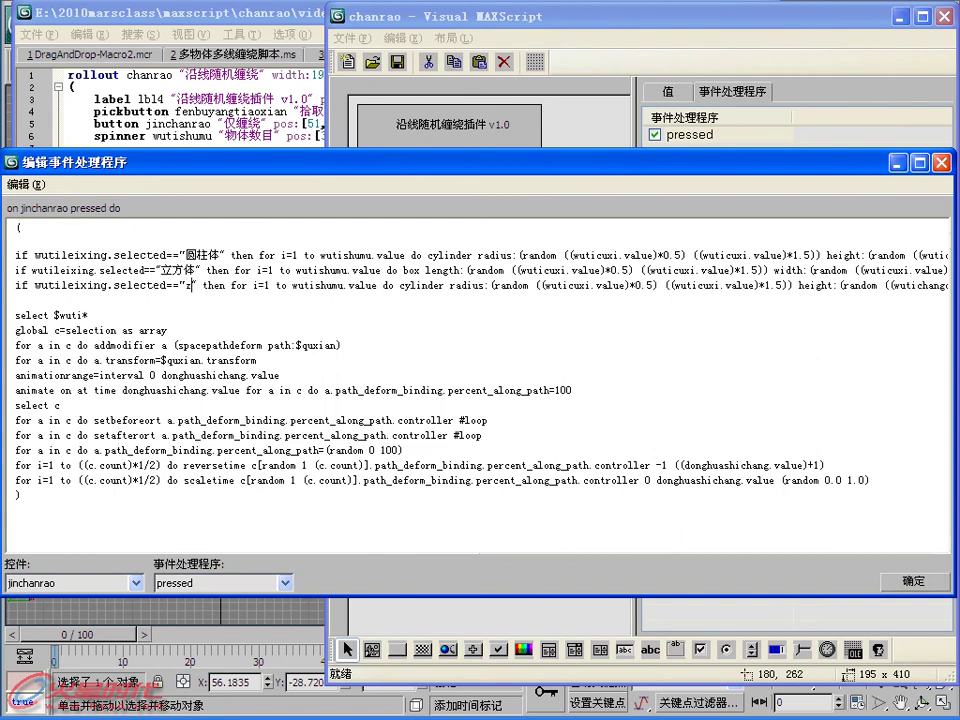
text(zi'ding'y)
key(space)
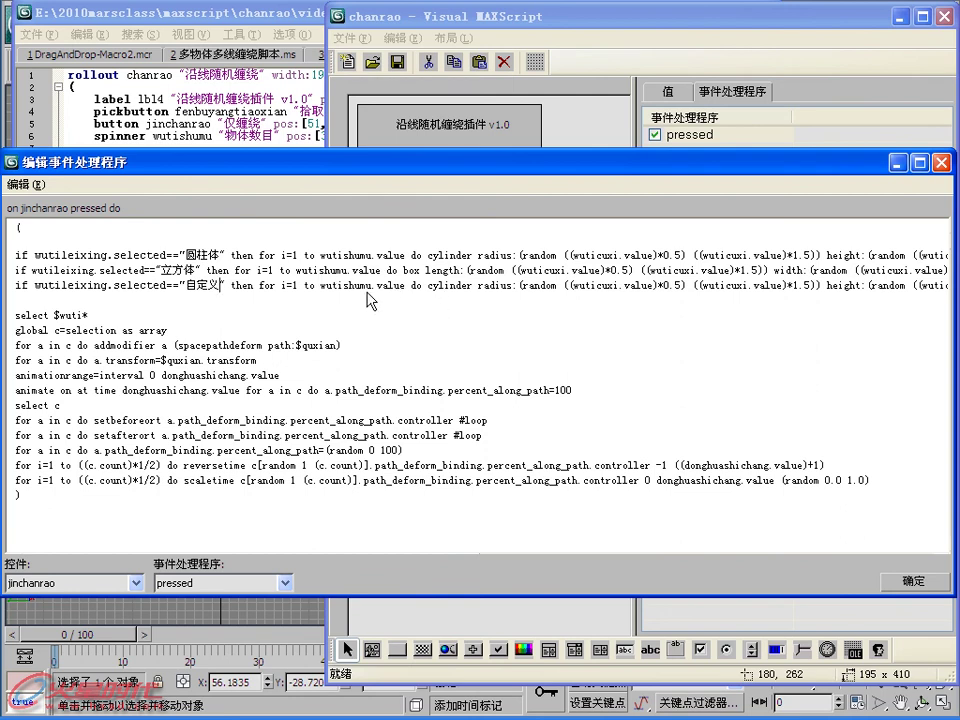
- Replace the new line's cylinder creation with copy $zidingyi and confirm the handler
mouse_move(429, 286)
mouse_down()
mouse_move(950, 286)
mouse_move(748, 292)
mouse_up()
key(Delete)
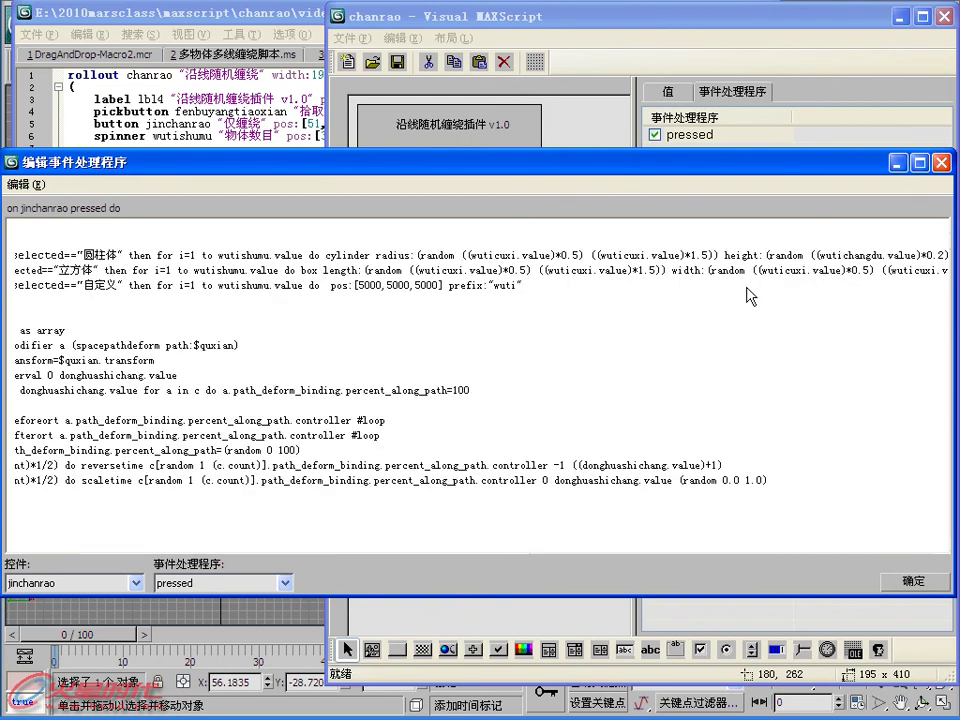
text(cp)
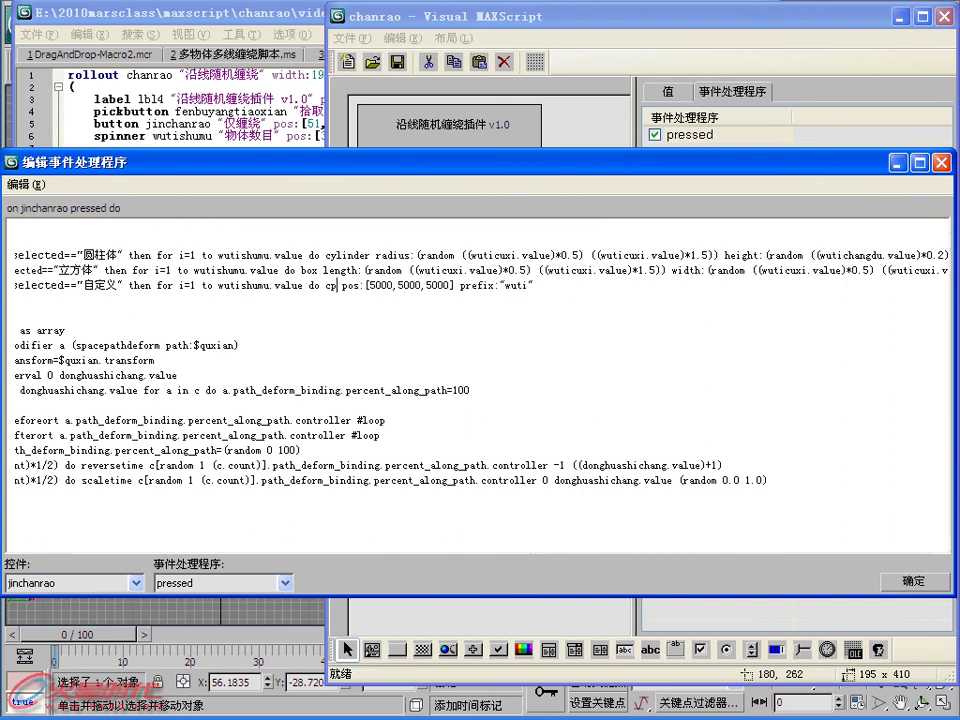
key(BackSpace)
text(opy )
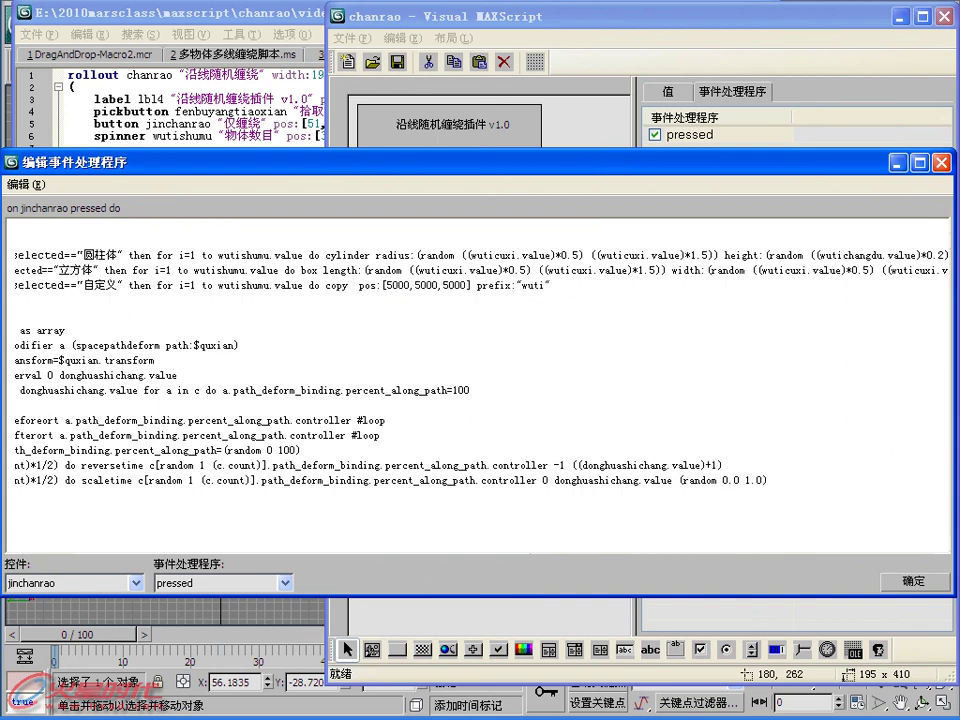
text($zidingyi)
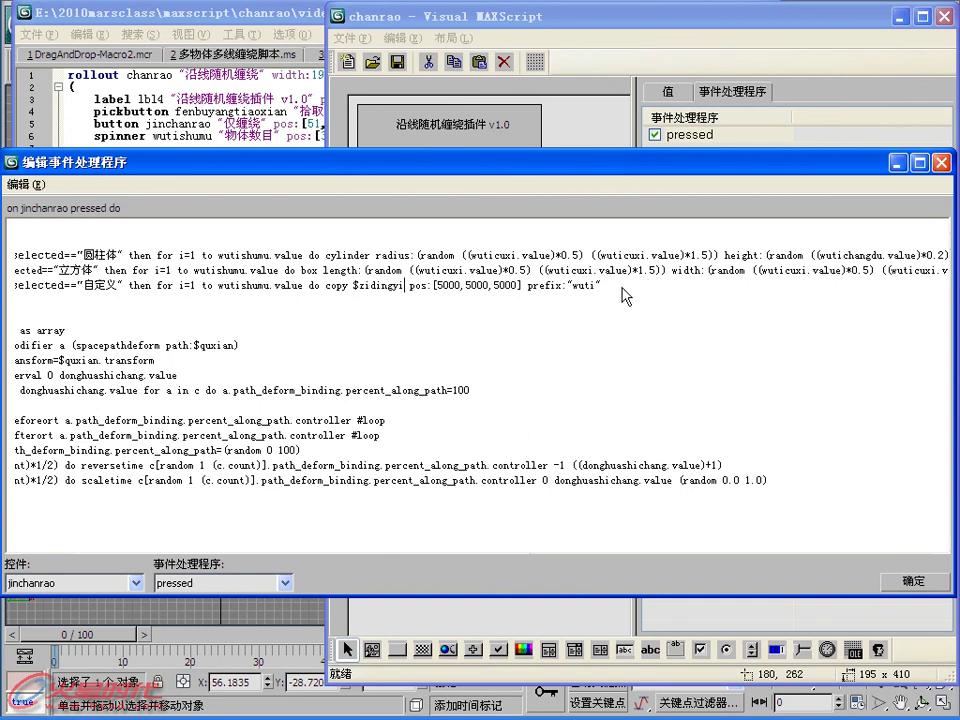
click(930, 585)
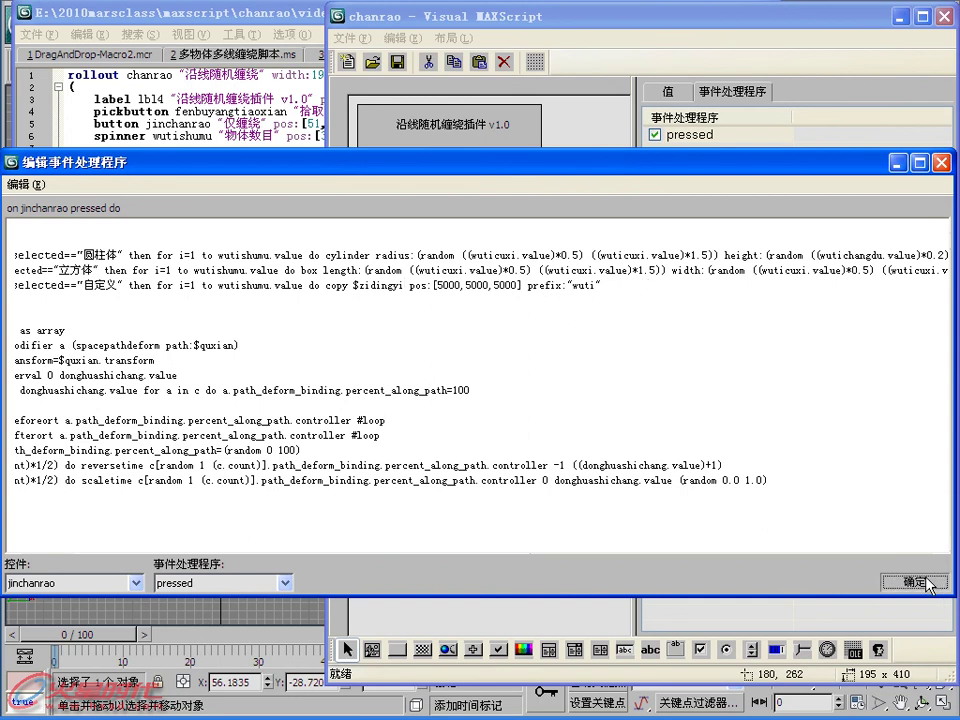
drag(615, 166, 625, 128)
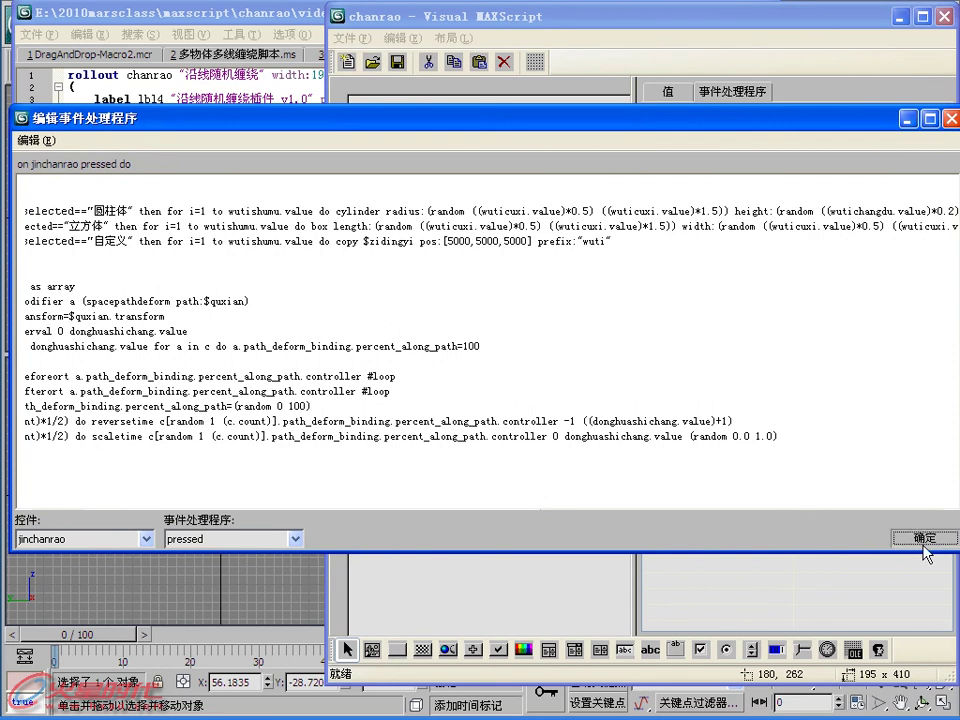
- Close the editors, re-evaluate the script and pick the circle as the distribution spline
click(925, 538)
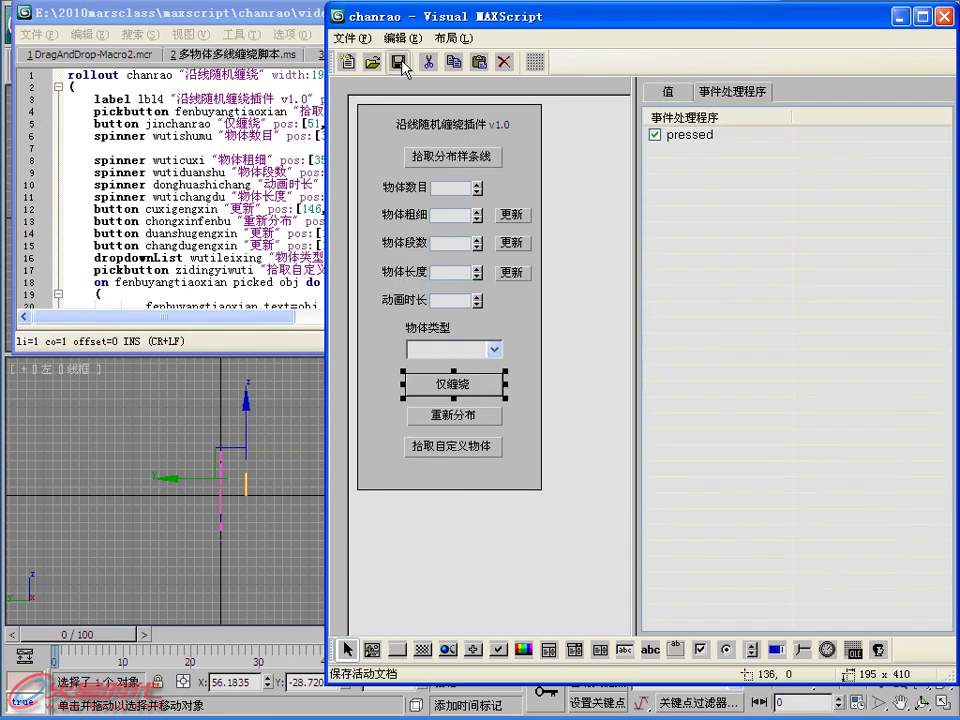
click(941, 15)
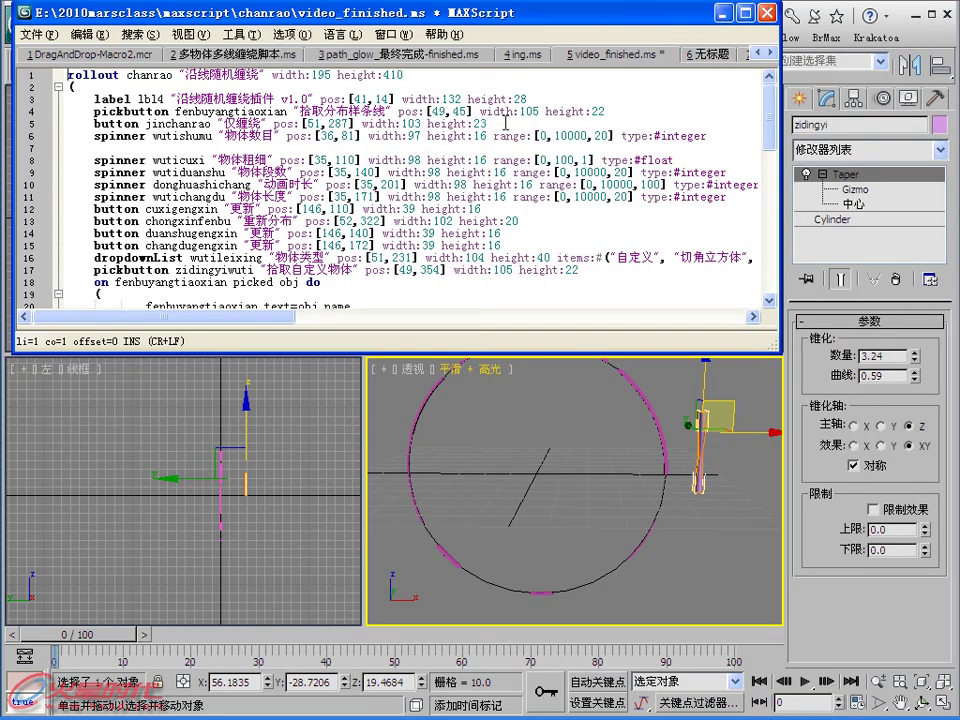
click(233, 34)
click(205, 56)
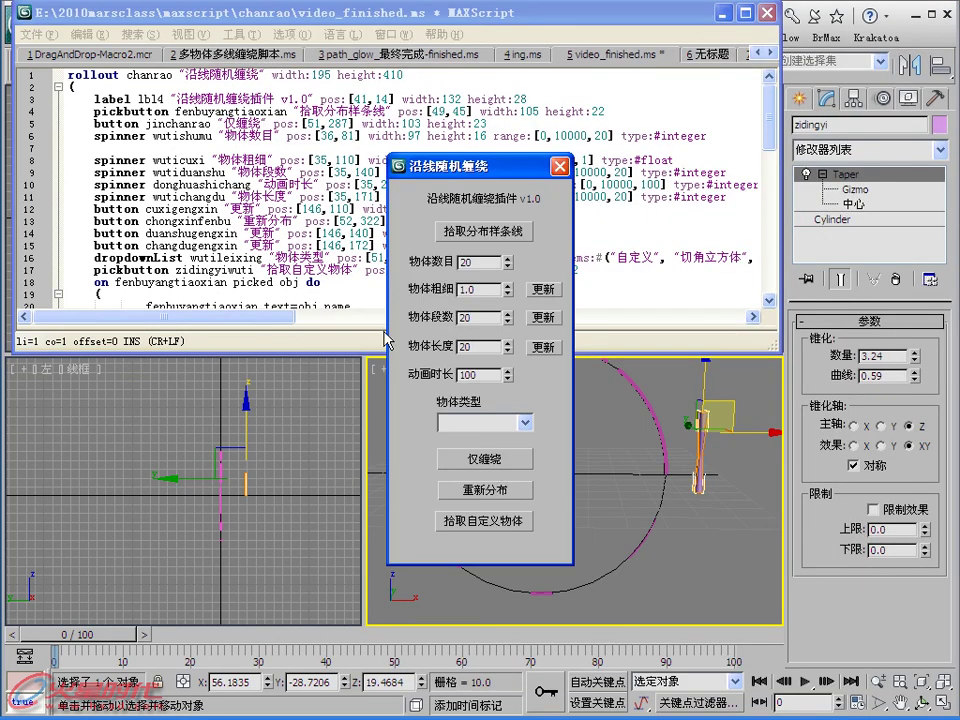
click(488, 489)
drag(470, 166, 149, 227)
click(177, 293)
click(490, 471)
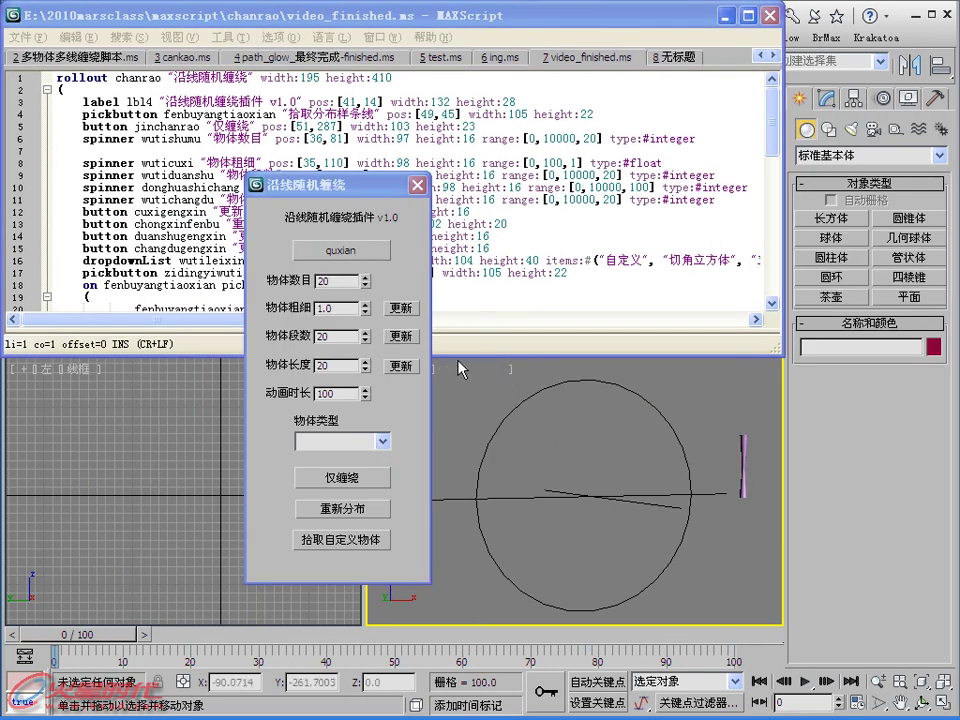
- Pick Cylinder001 as the custom object, choose the 自定义 type and run 仅缠绕
click(359, 541)
click(560, 492)
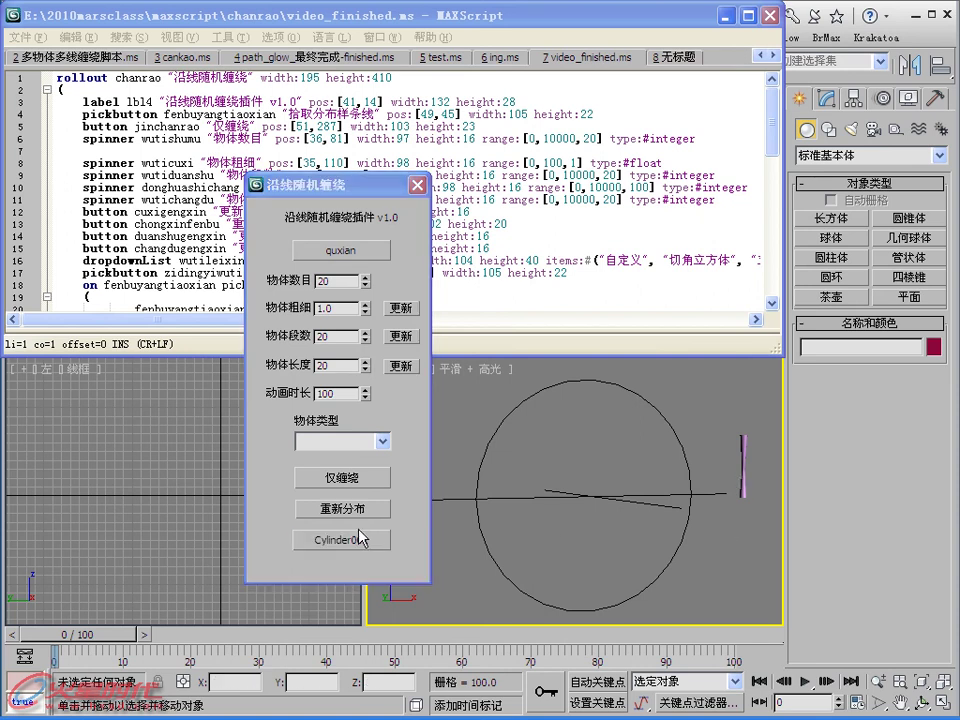
click(383, 441)
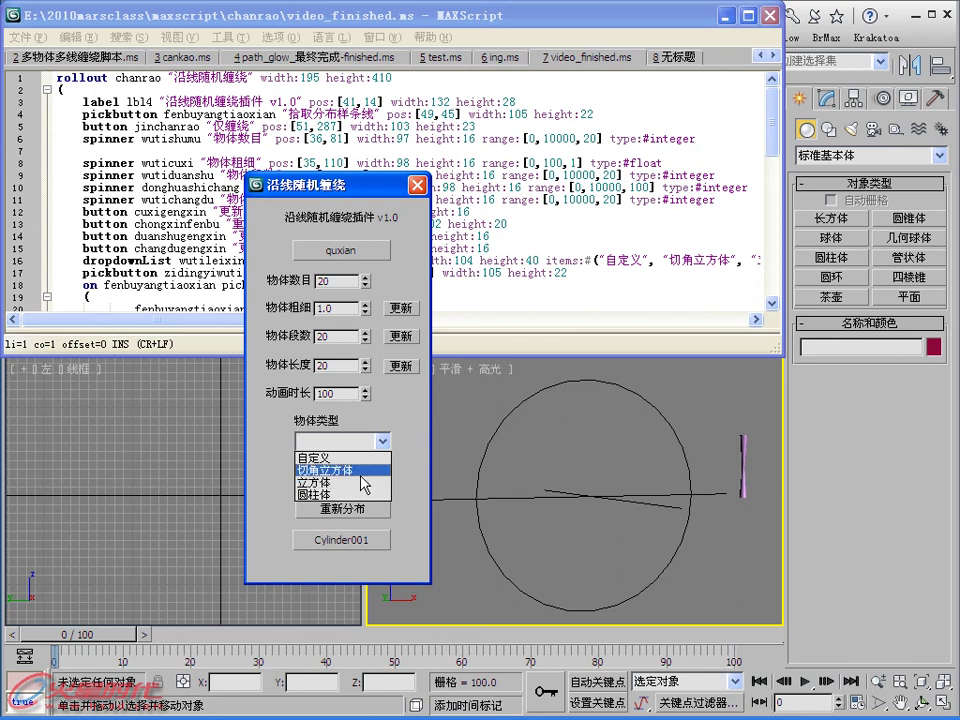
click(352, 457)
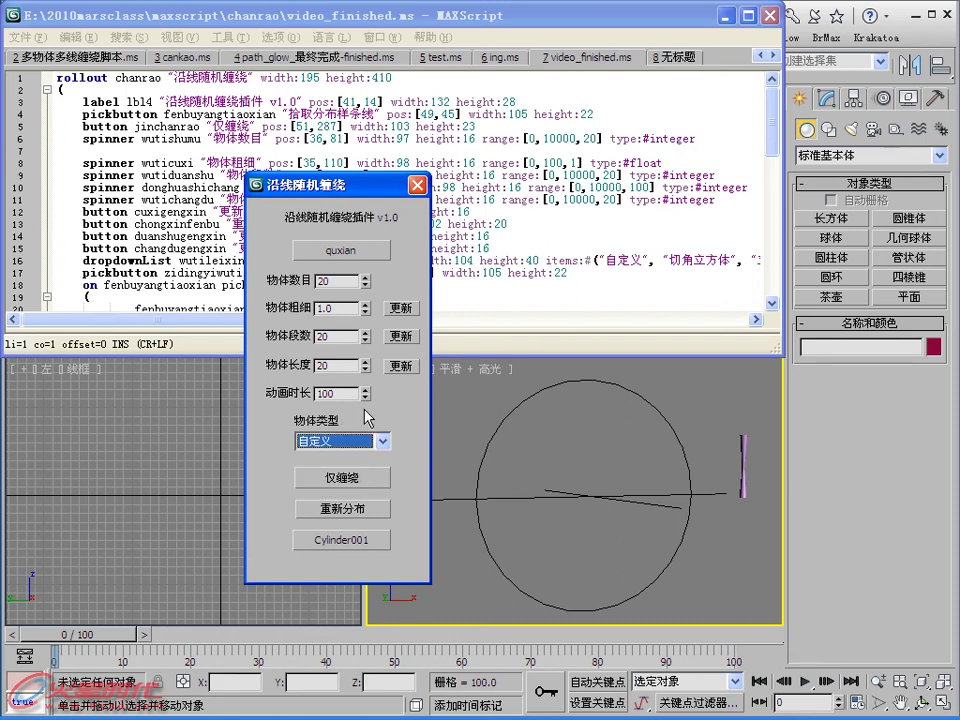
click(350, 479)
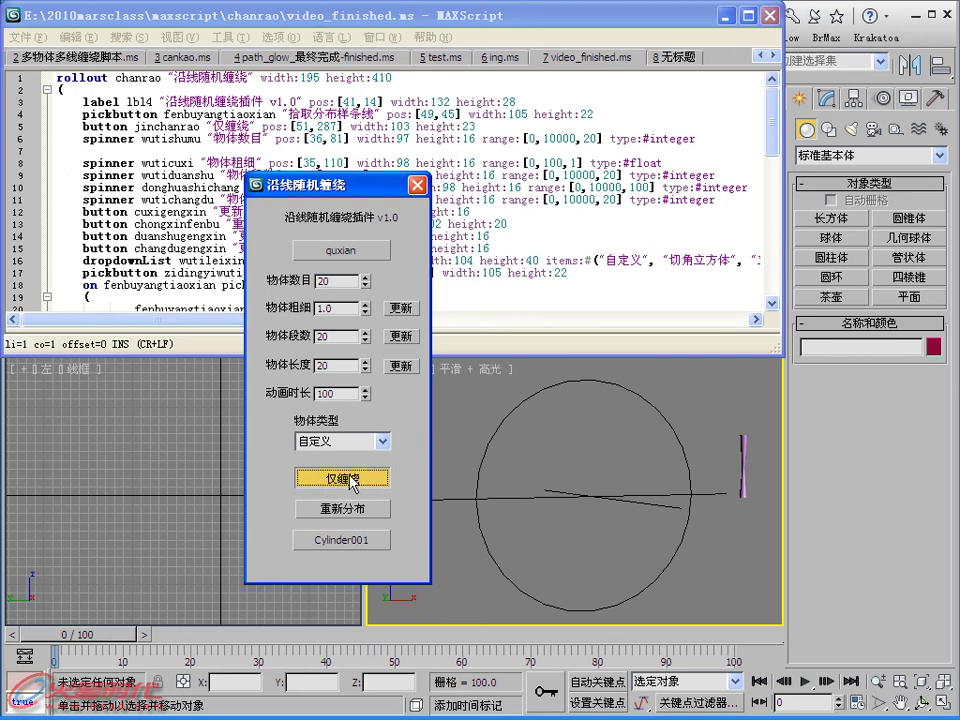
click(345, 480)
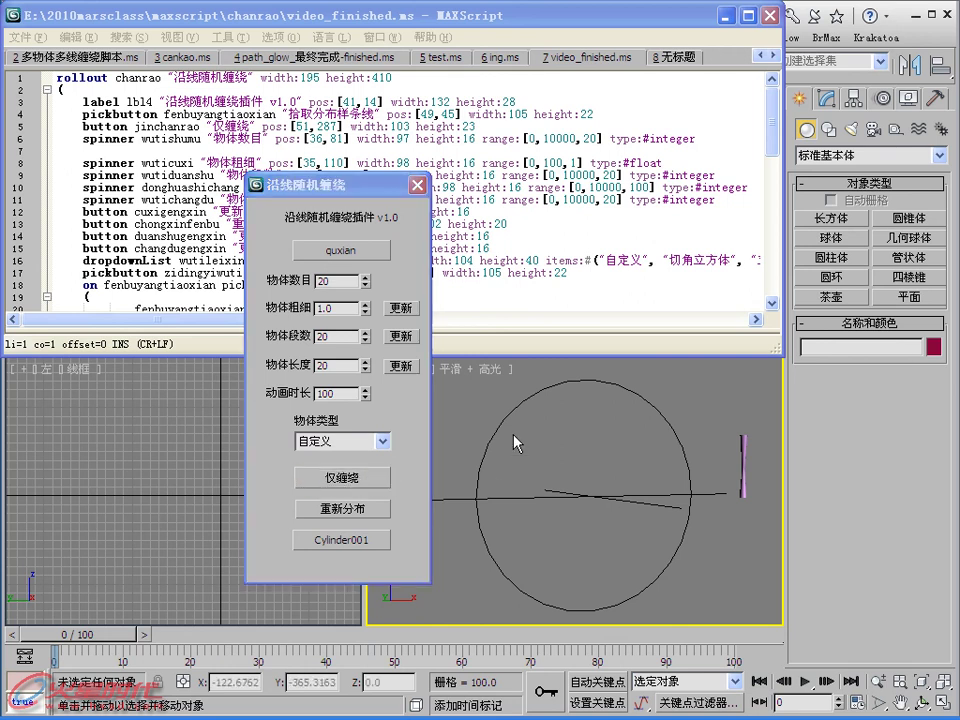
- Open the MAXScript Listener beside the resized editor, re-evaluate with Ctrl+E, and close the wrap dialog
drag(781, 45, 580, 45)
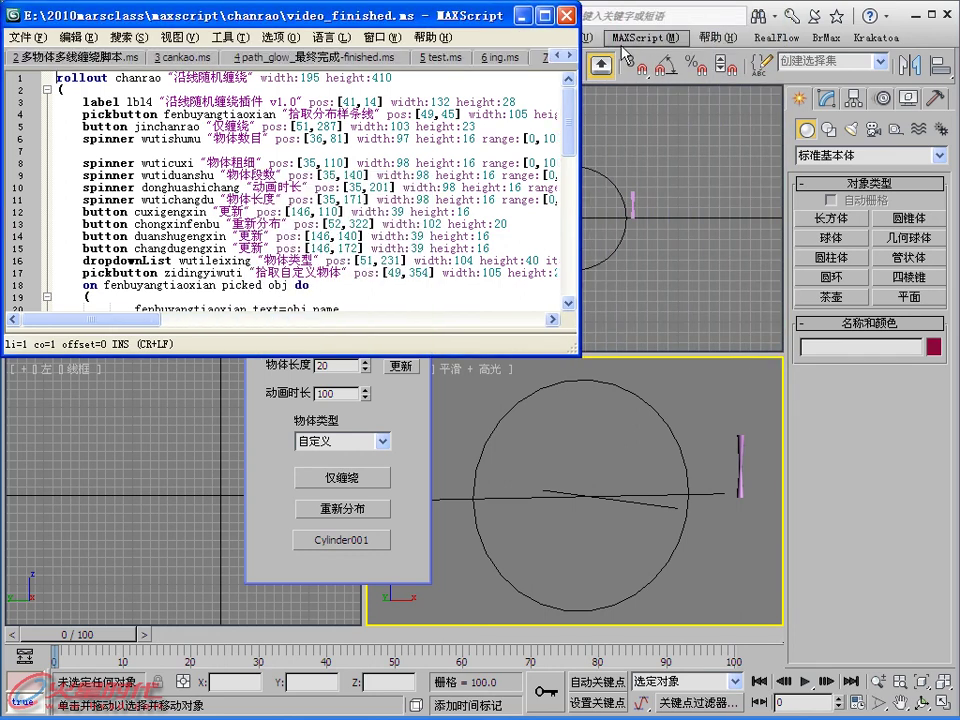
click(630, 37)
click(690, 118)
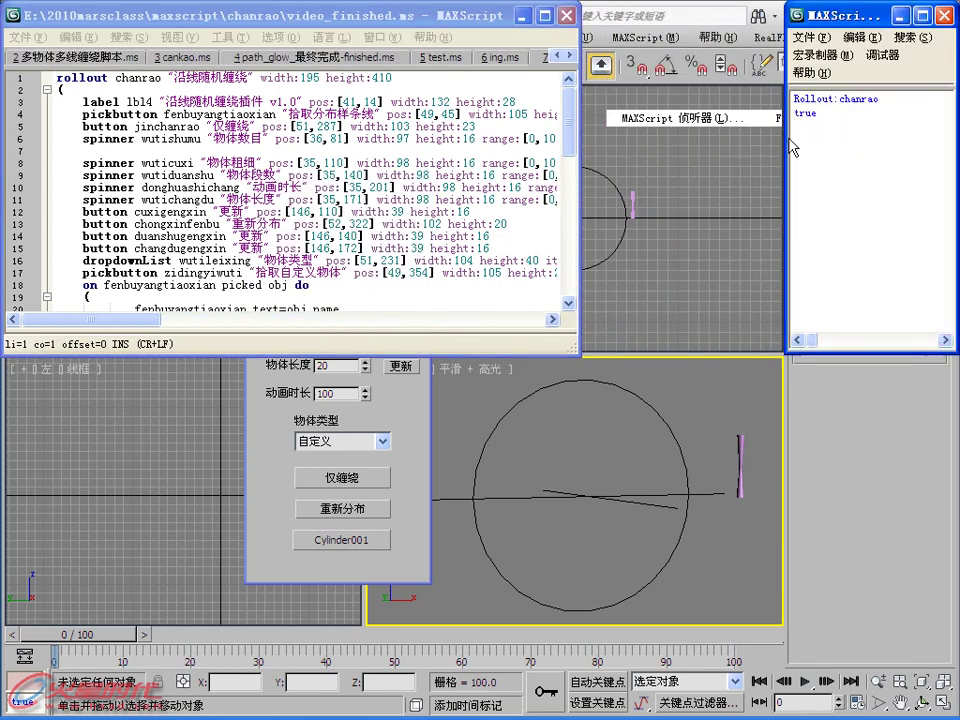
drag(580, 150, 783, 162)
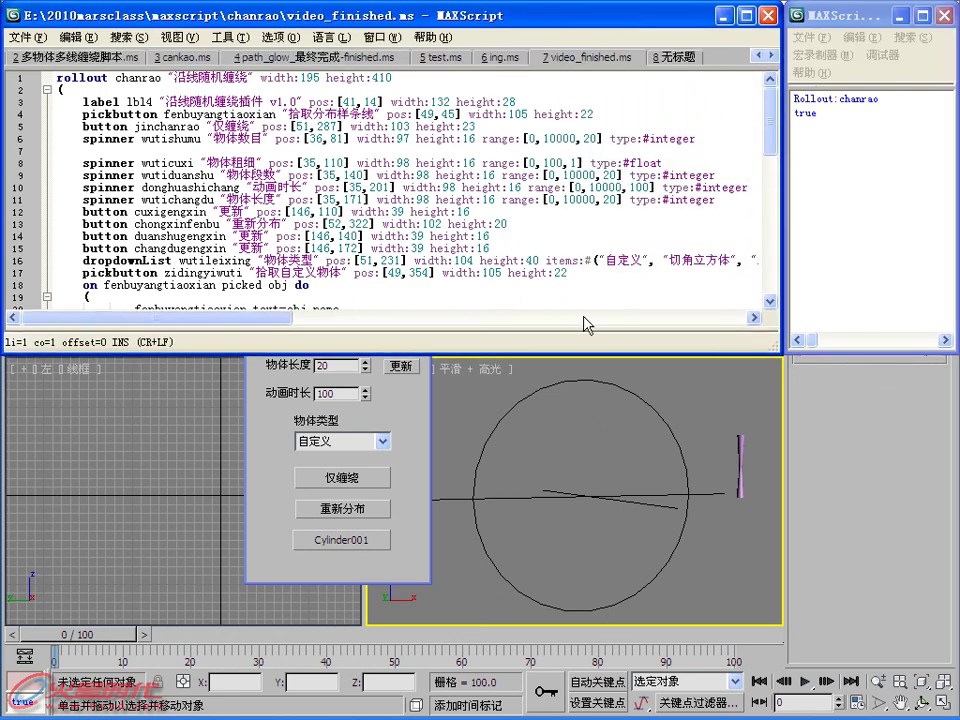
click(422, 407)
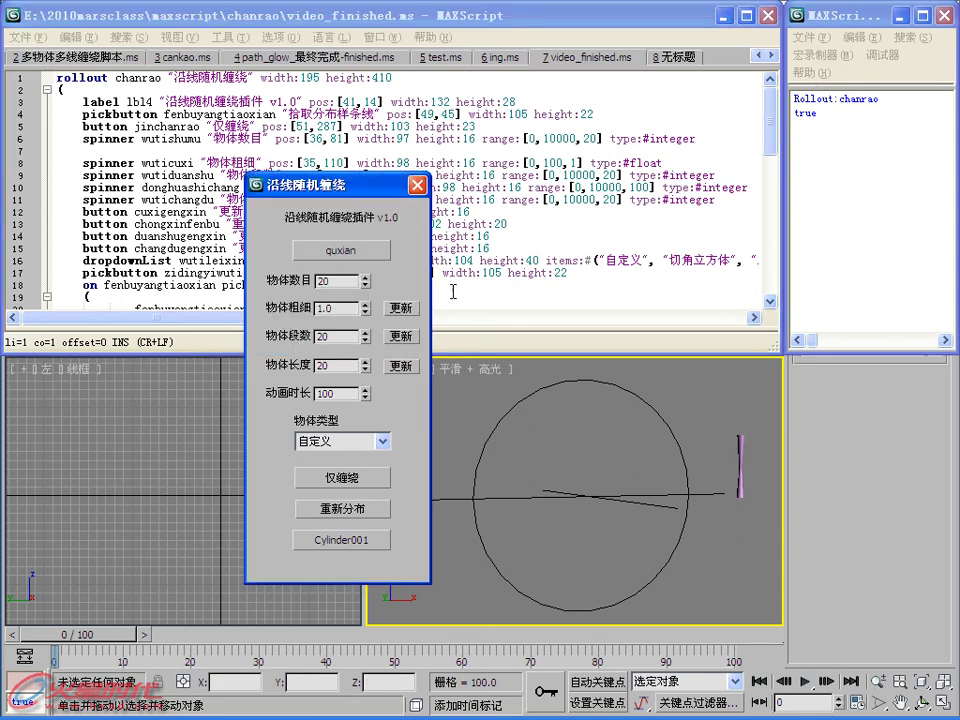
key(ctrl+e)
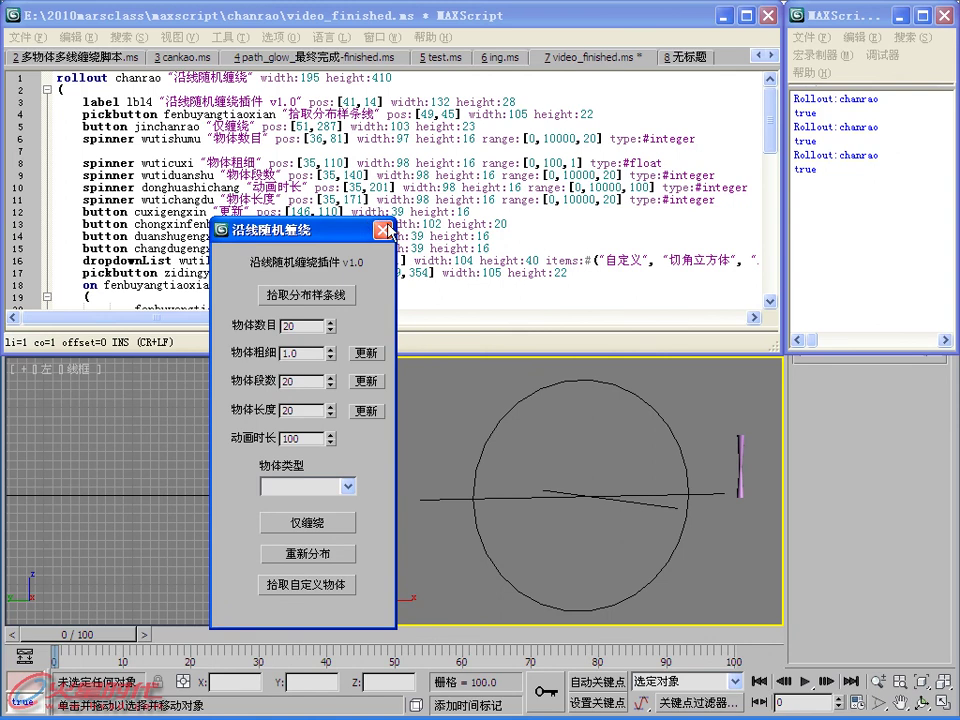
click(381, 230)
click(230, 38)
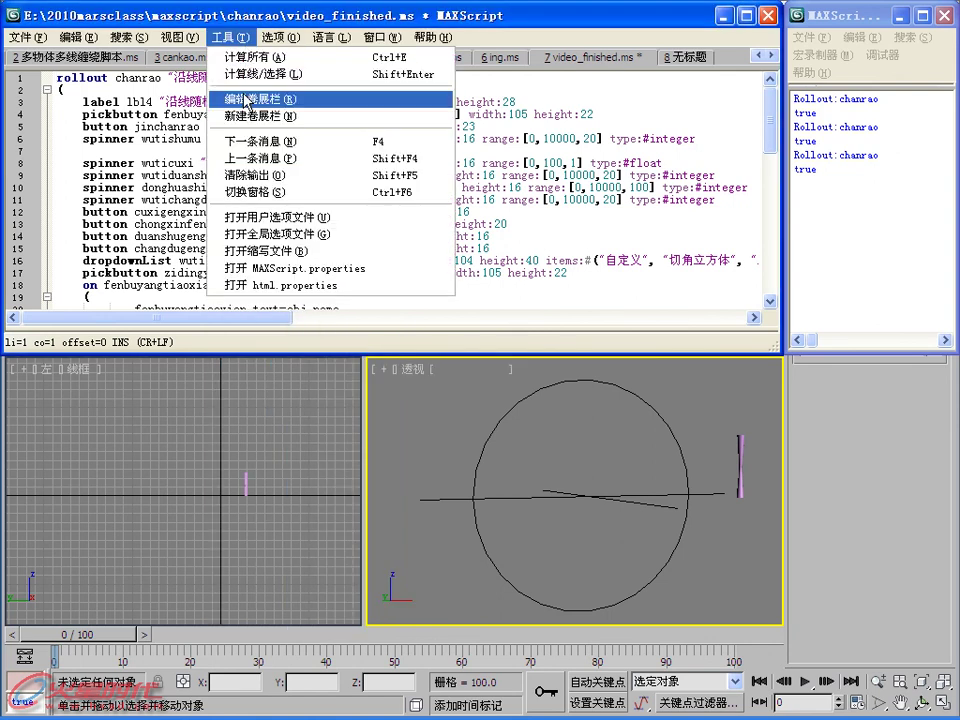
- Paste the 自定义 copy $zidingyi line into the 仅缠绕 pressed handler and save the rollout
click(252, 99)
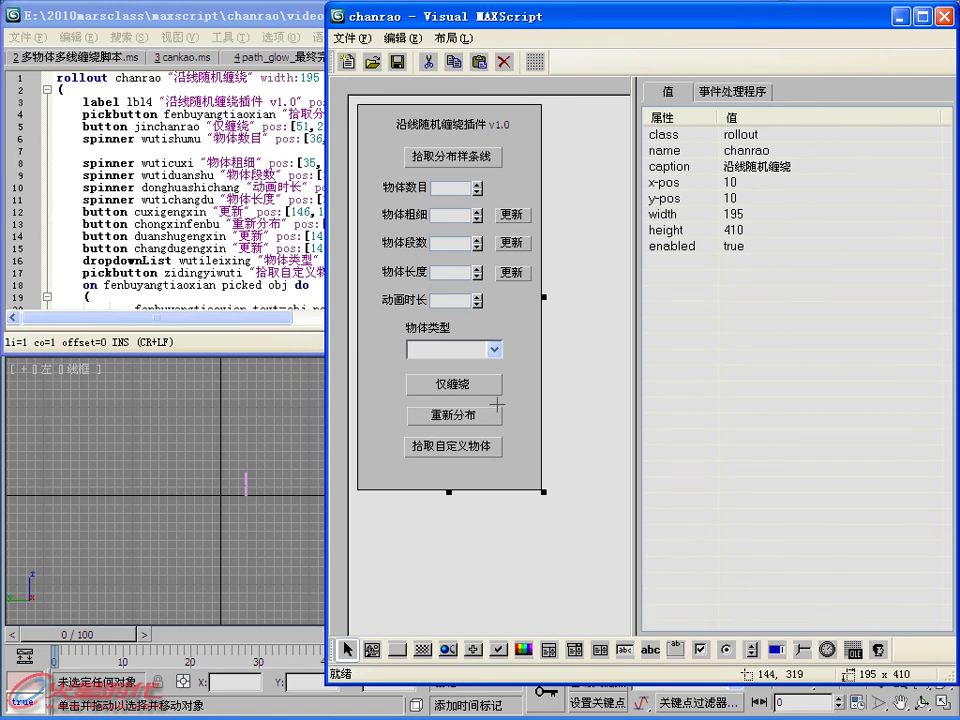
click(466, 395)
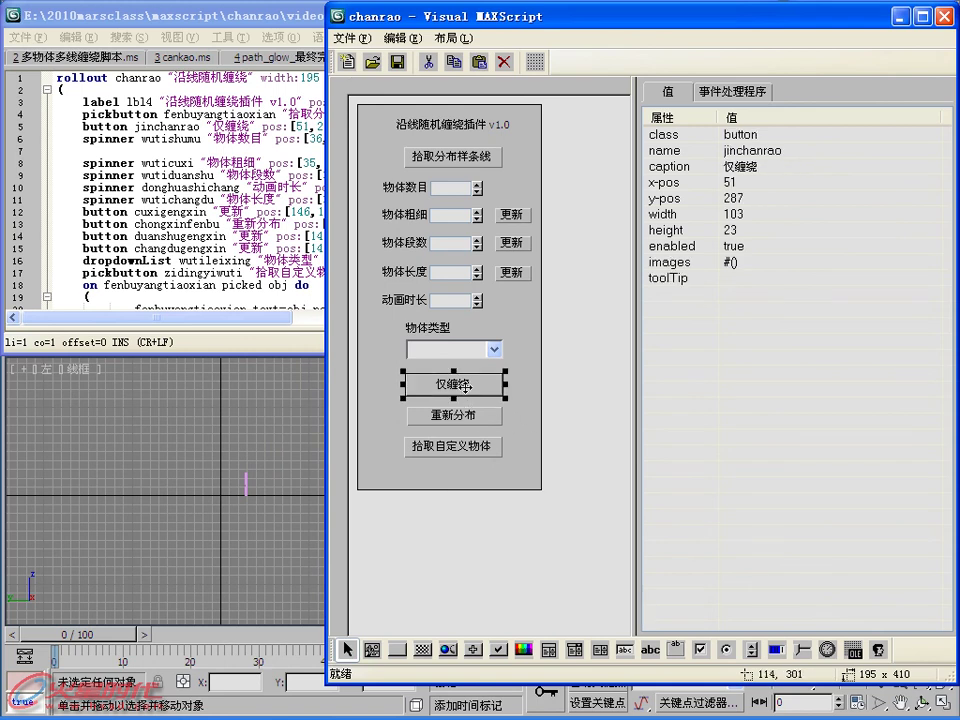
click(732, 91)
click(690, 134)
double_click(690, 134)
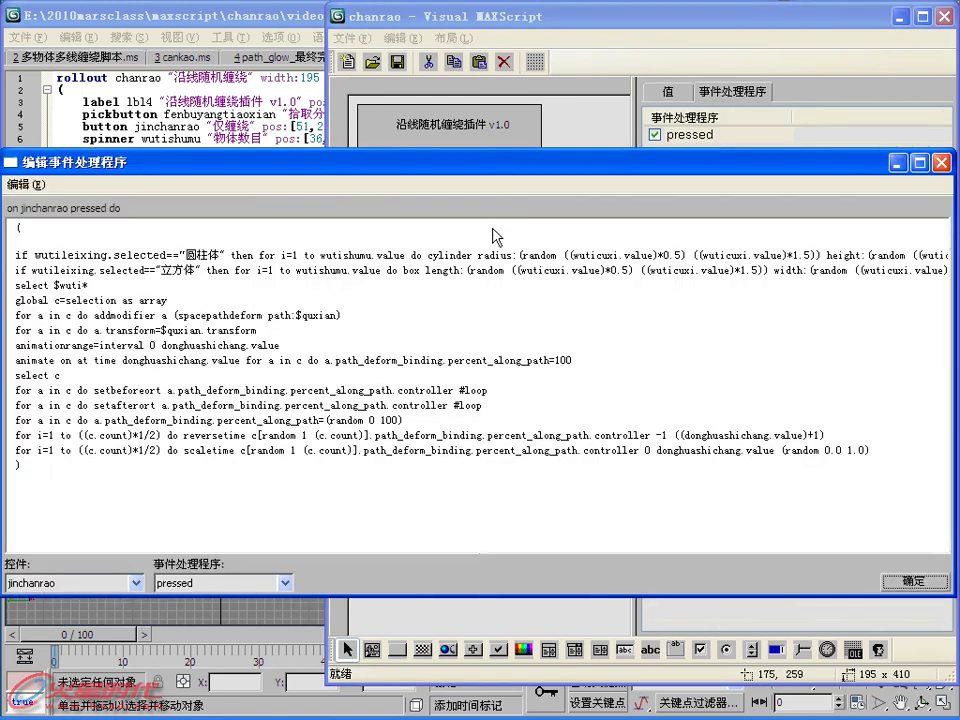
click(16, 284)
key(Return)
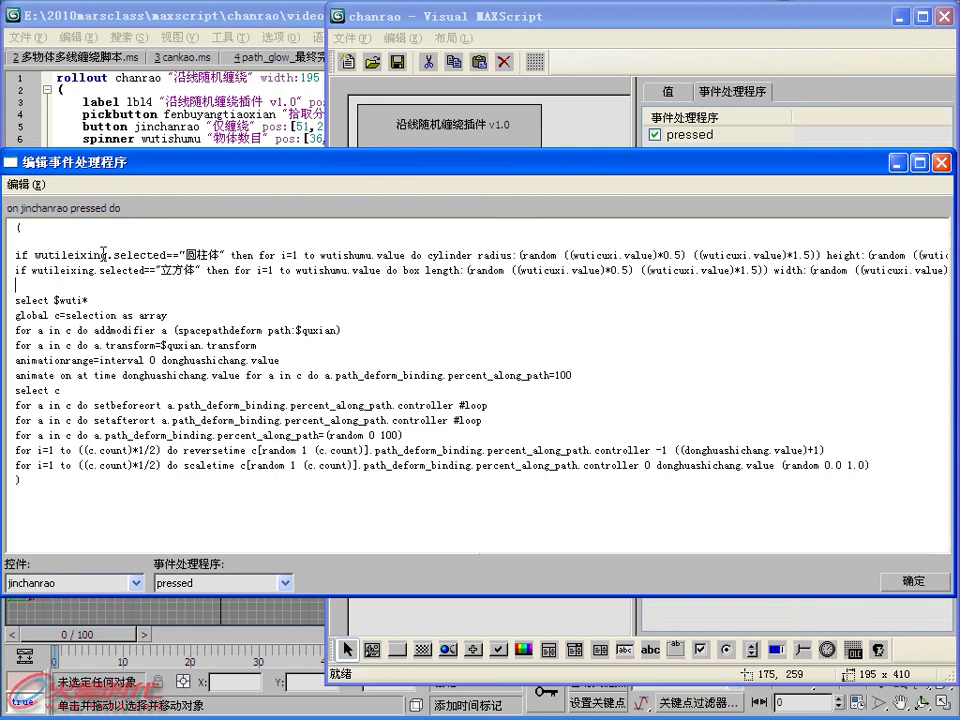
text(if wutileixing.selected=="自定义" then for i=1 to wutishumu.value do copy $zidingyi pos:[5000,5000,5000] prefix:"wuti")
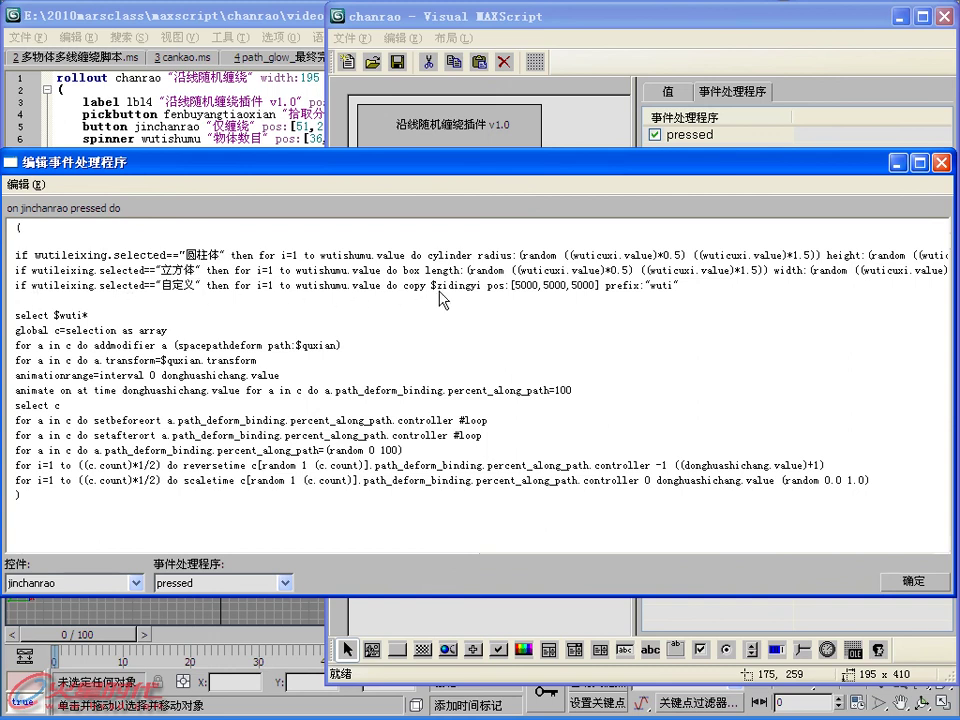
click(913, 580)
click(397, 65)
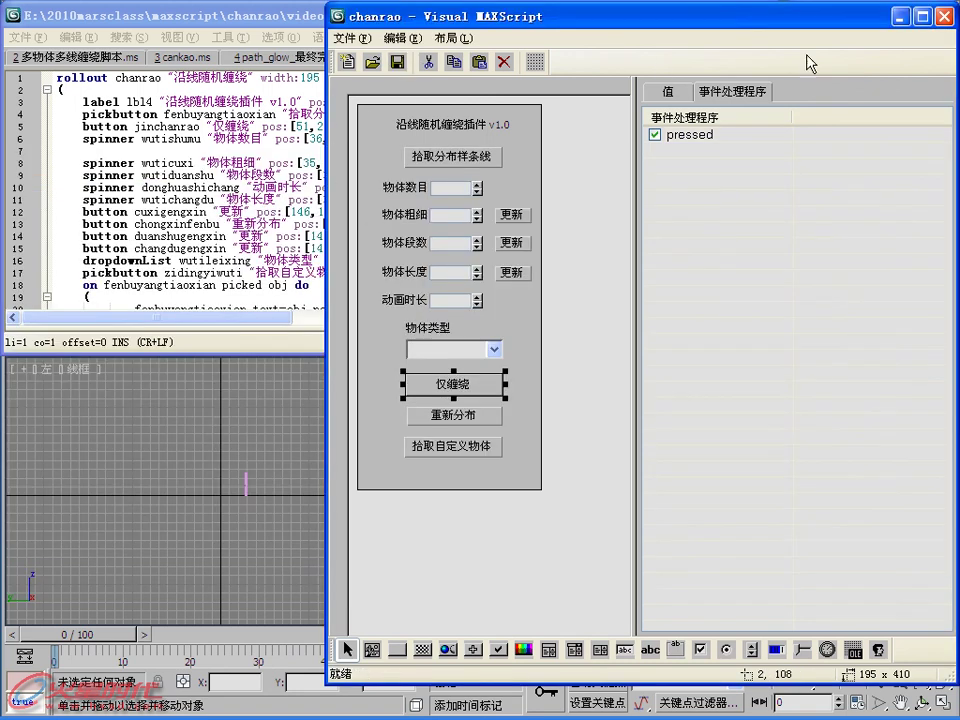
- Run the script with Evaluate All and pick the quxian circle as the distribution spline
click(945, 16)
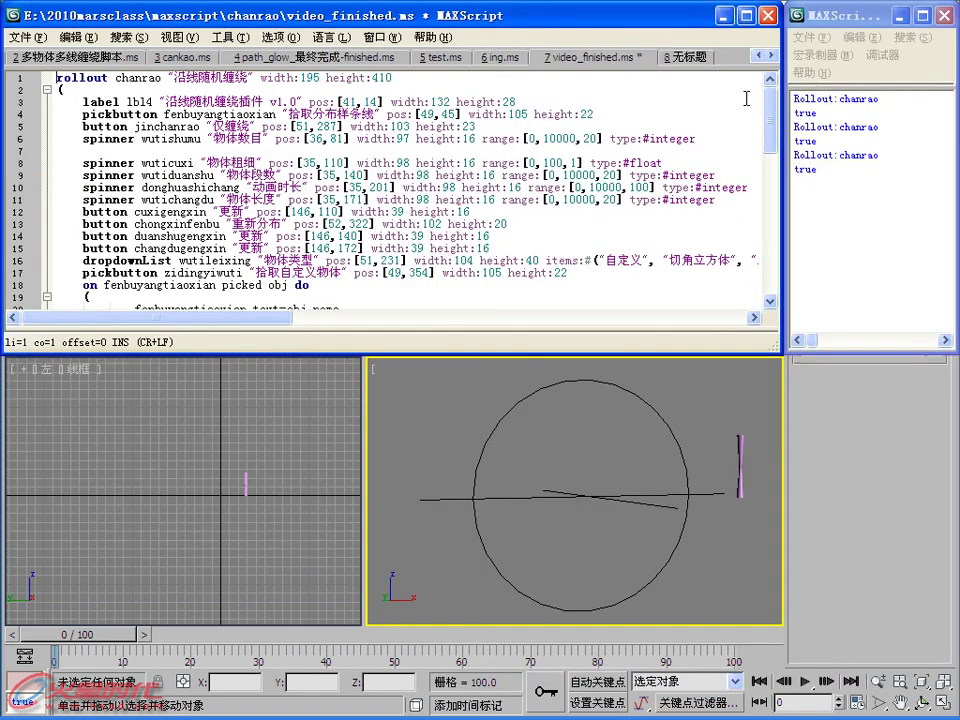
click(229, 37)
click(236, 57)
click(463, 232)
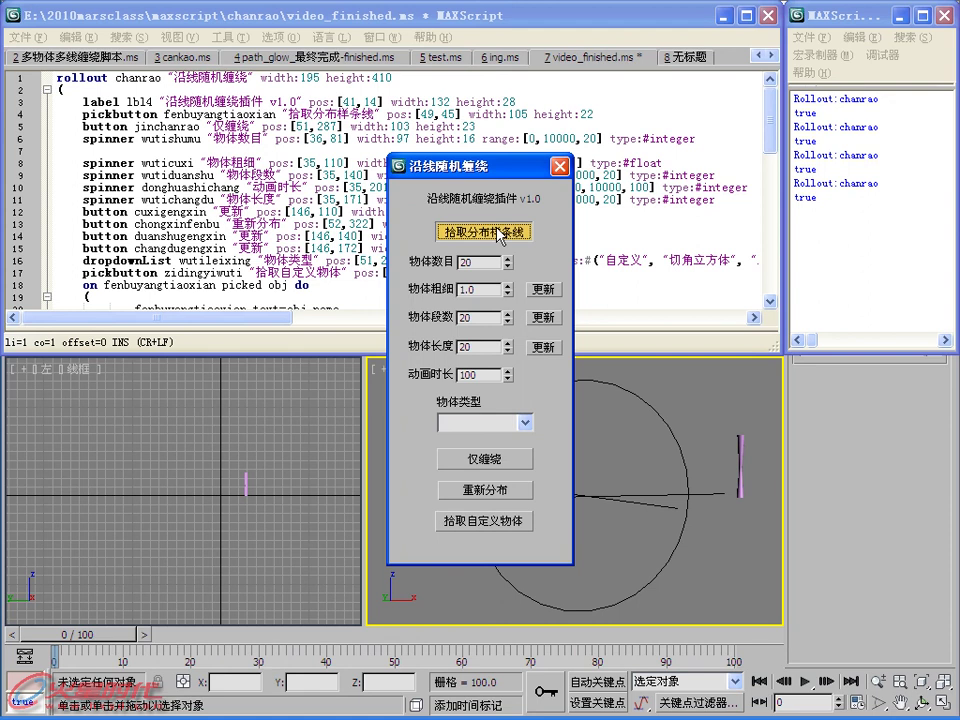
click(628, 390)
drag(470, 166, 247, 166)
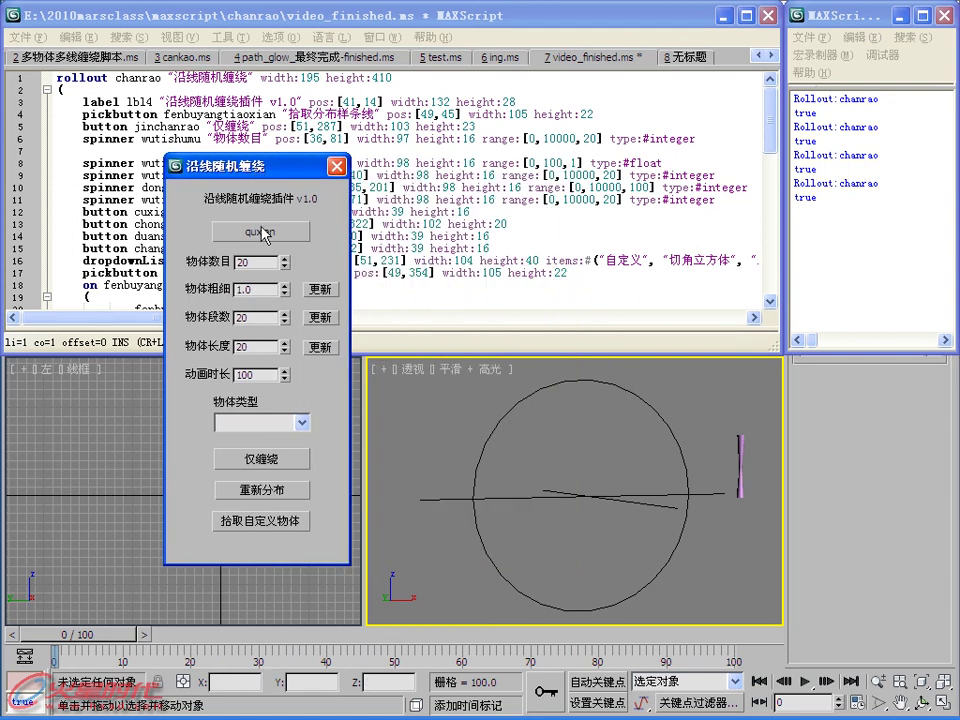
- Set object type to 自定义 with zidingyi, then wrap 20 copies around the circle using 仅缠绕
click(301, 424)
click(236, 438)
click(280, 521)
click(740, 466)
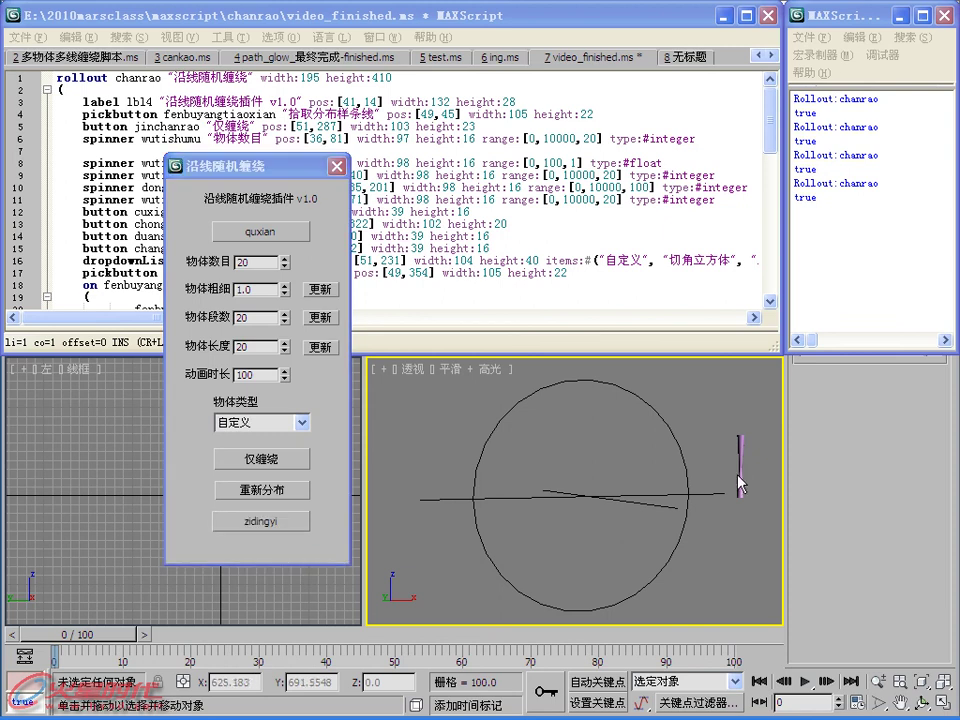
click(253, 462)
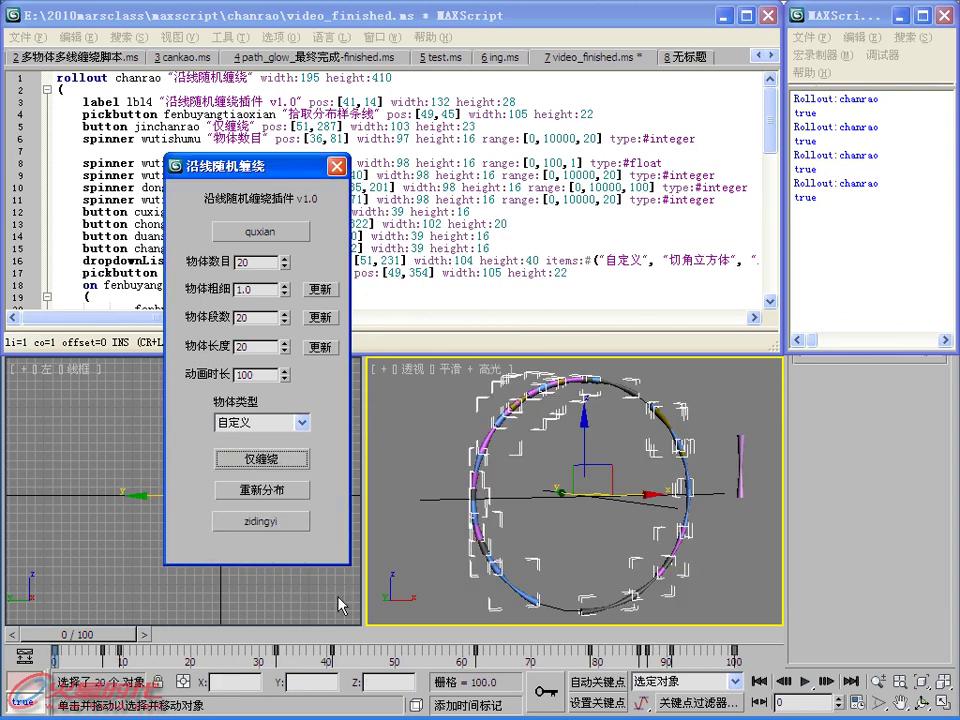
click(380, 578)
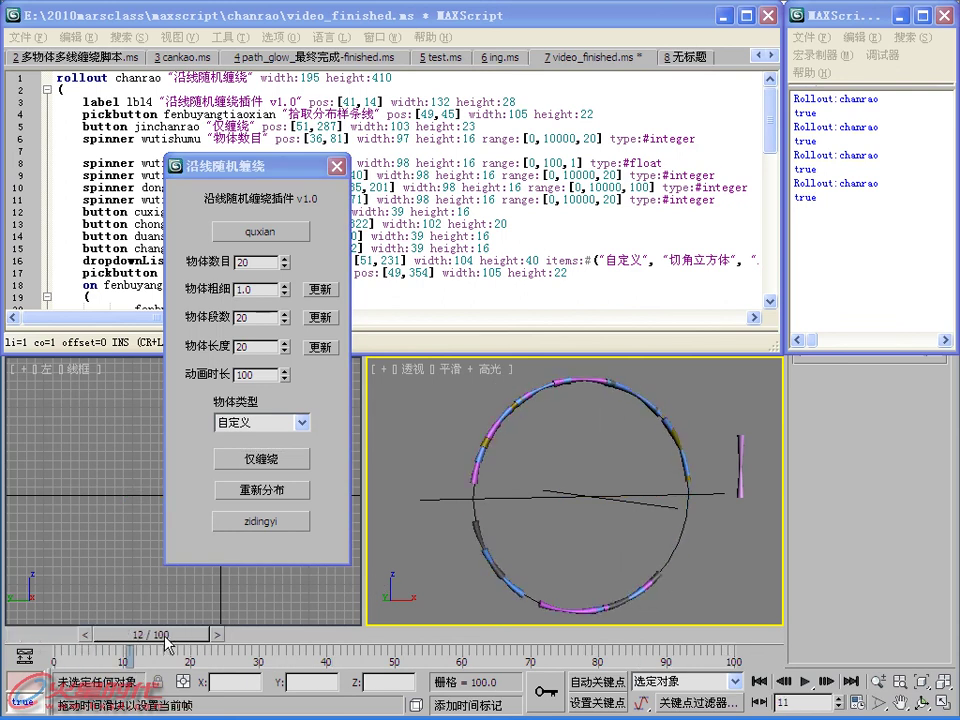